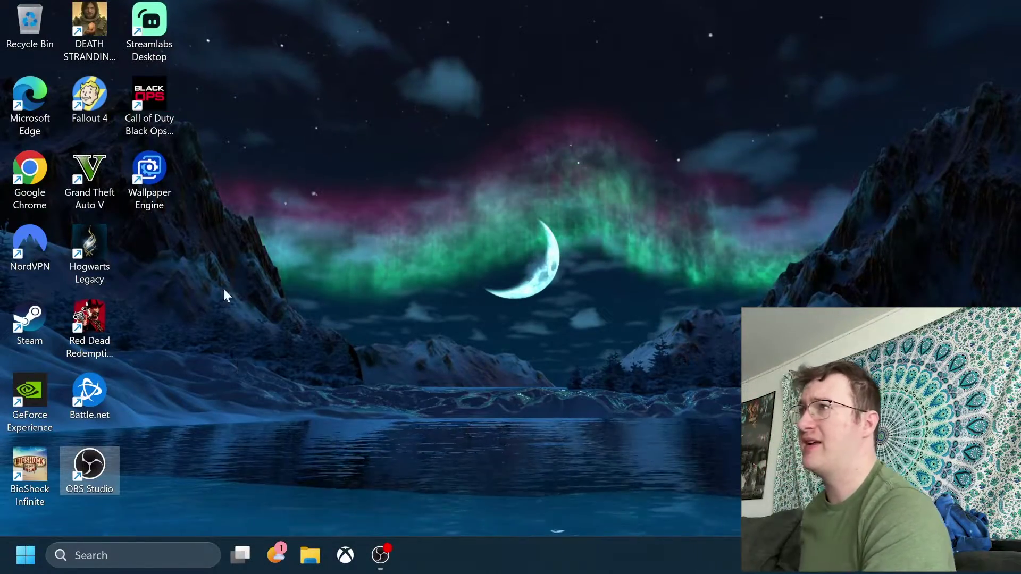
Minimize the OBS Studio window from the taskbar to reveal the Windows desktop.
click(382, 559)
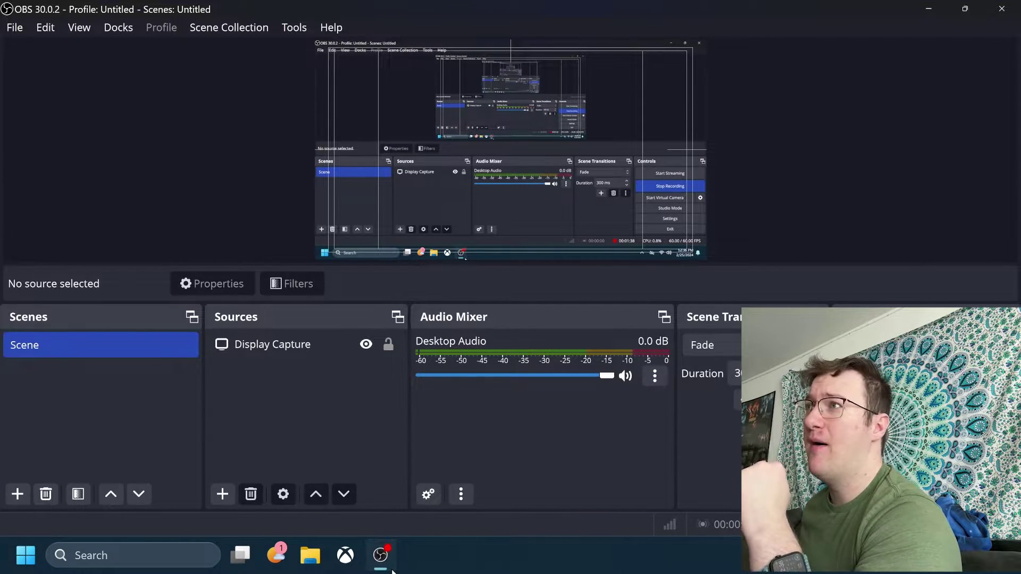
click(390, 567)
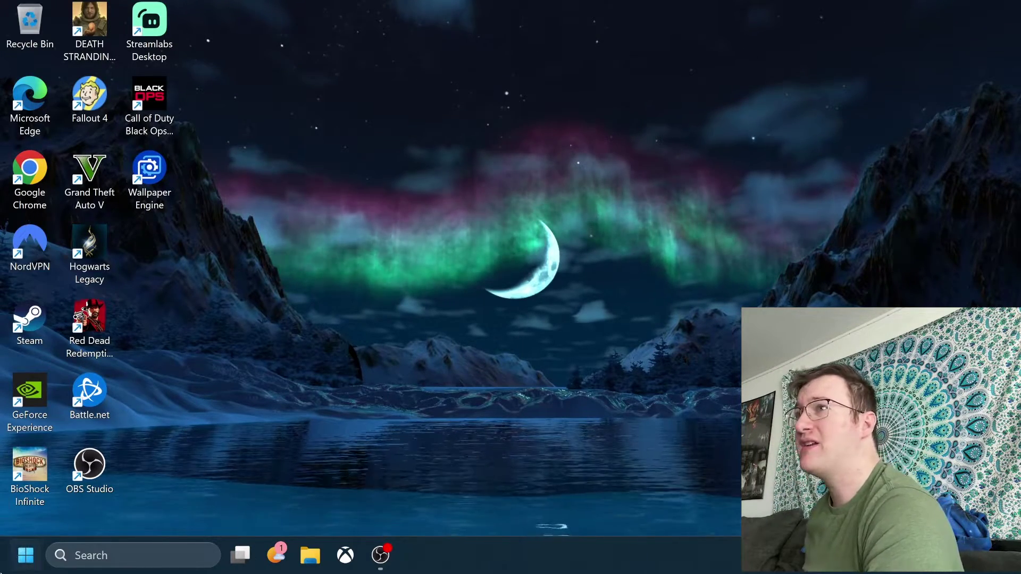
Open Device Manager from the Start menu and select Game Capture HD under Other devices.
right_click(2, 570)
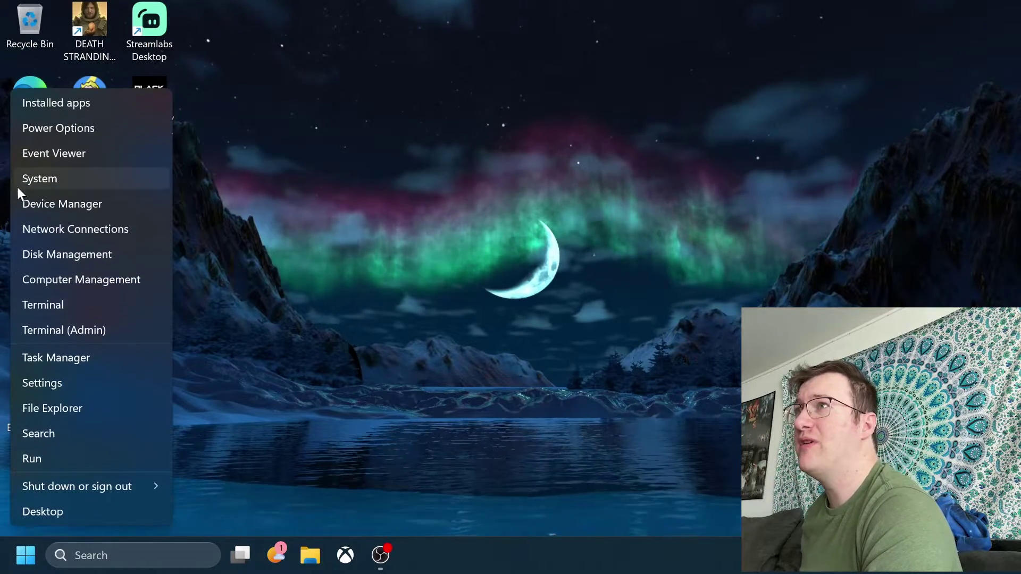
click(54, 203)
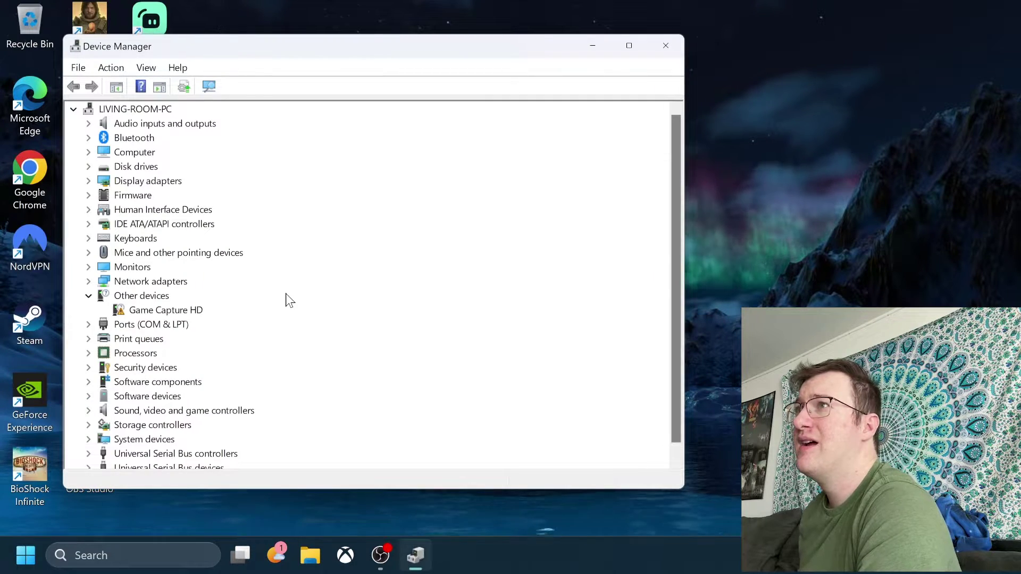
click(200, 316)
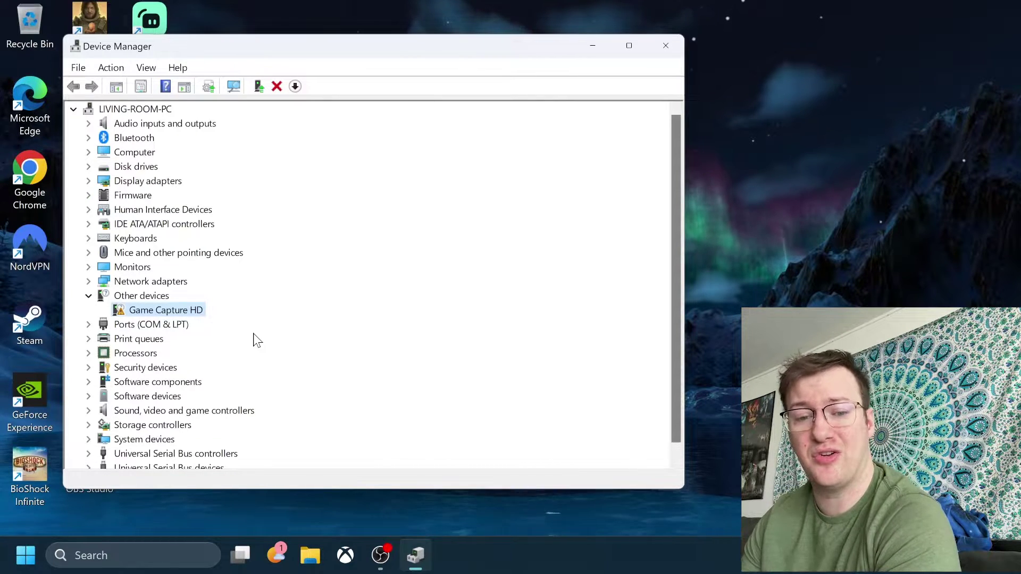
scroll(253, 333, down, 1)
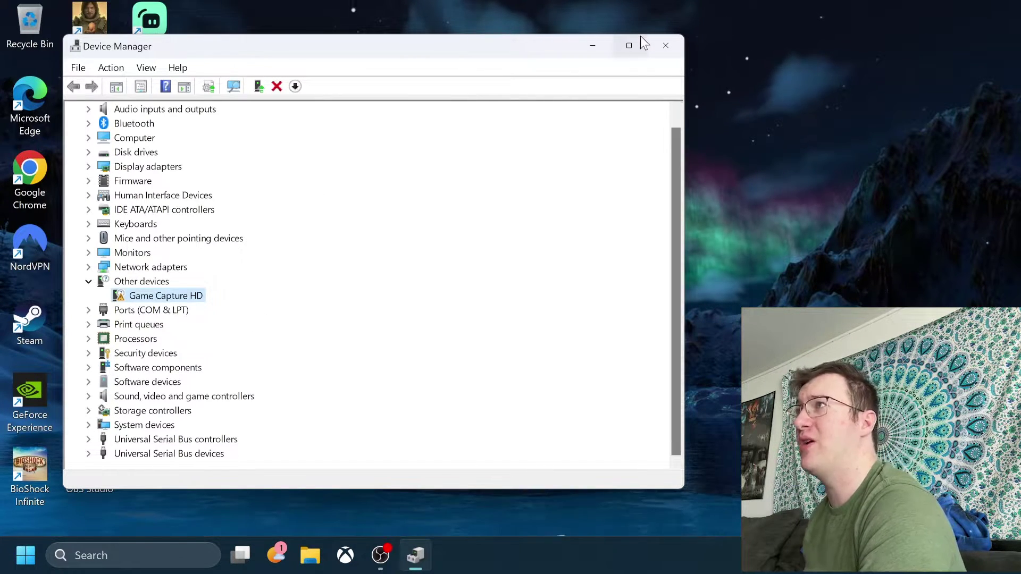
click(660, 42)
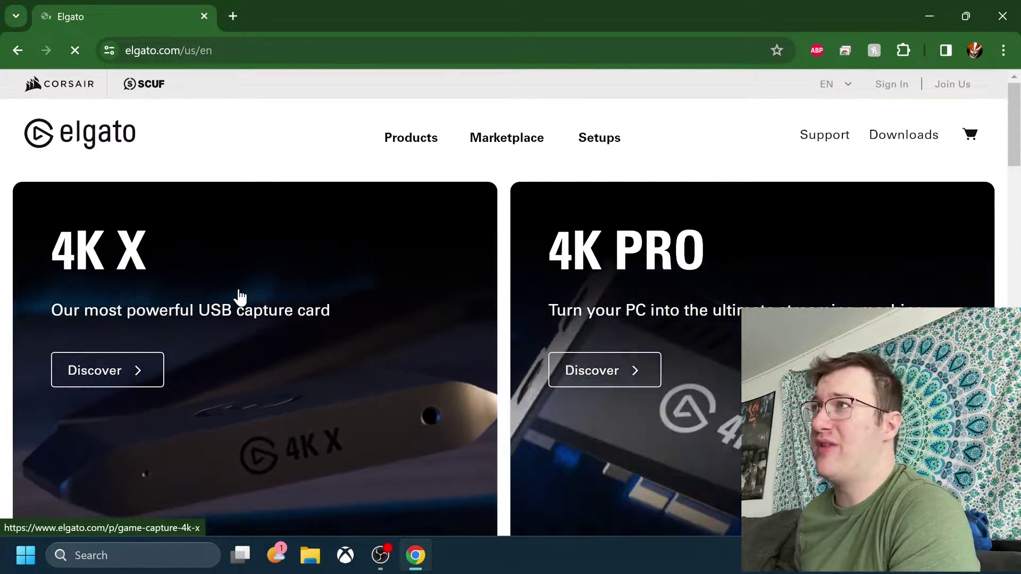
scroll(237, 296, down, 1)
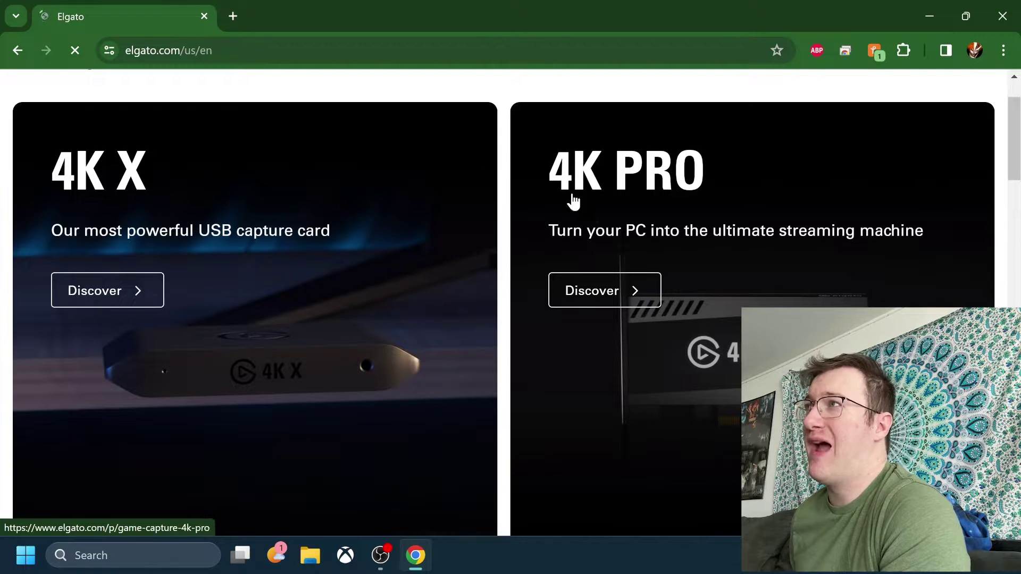
scroll(504, 211, down, 5)
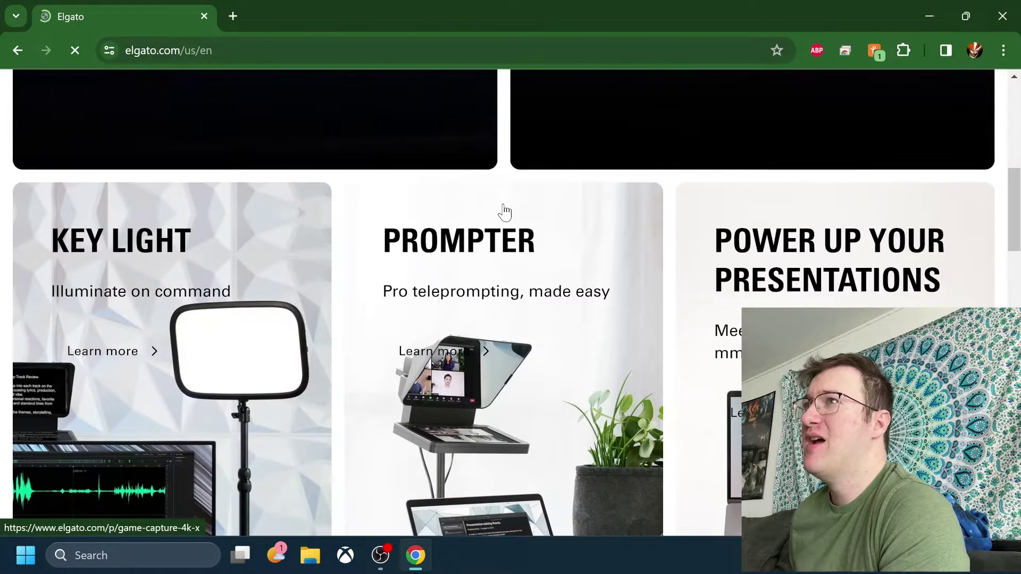
scroll(504, 211, down, 3)
scroll(504, 212, down, 5)
scroll(503, 207, up, 15)
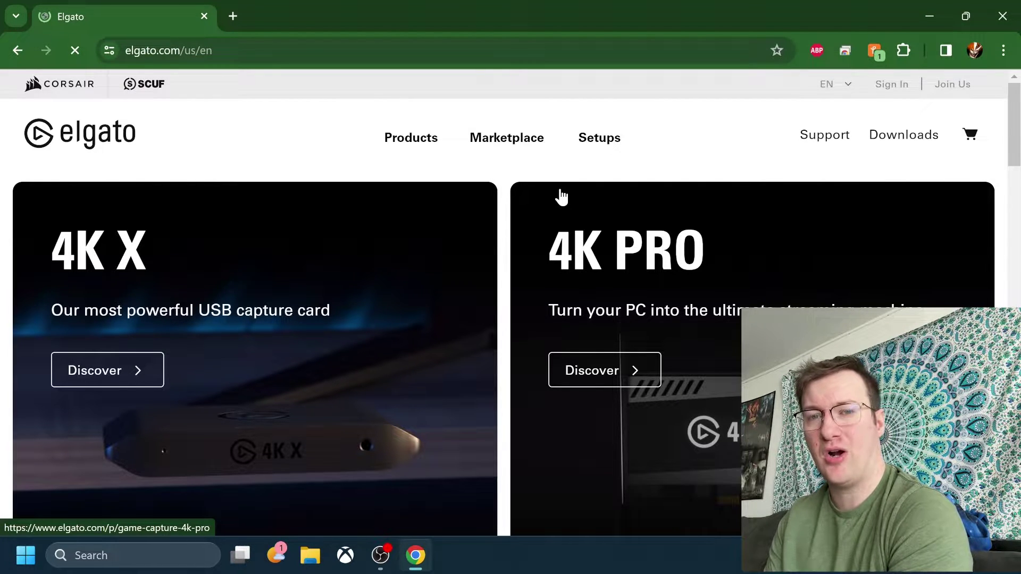
mouse_move(441, 161)
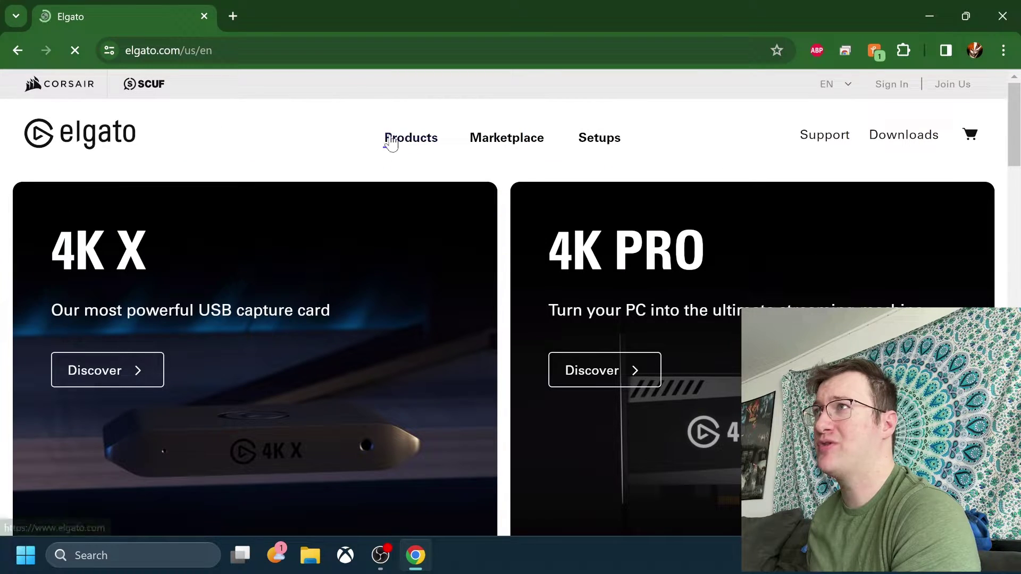
mouse_move(391, 151)
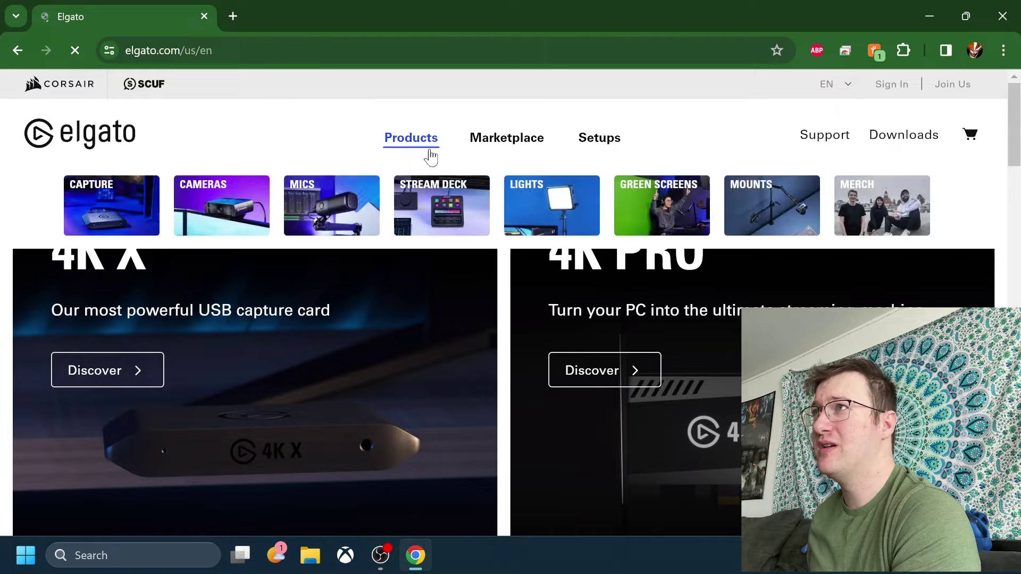
mouse_move(103, 193)
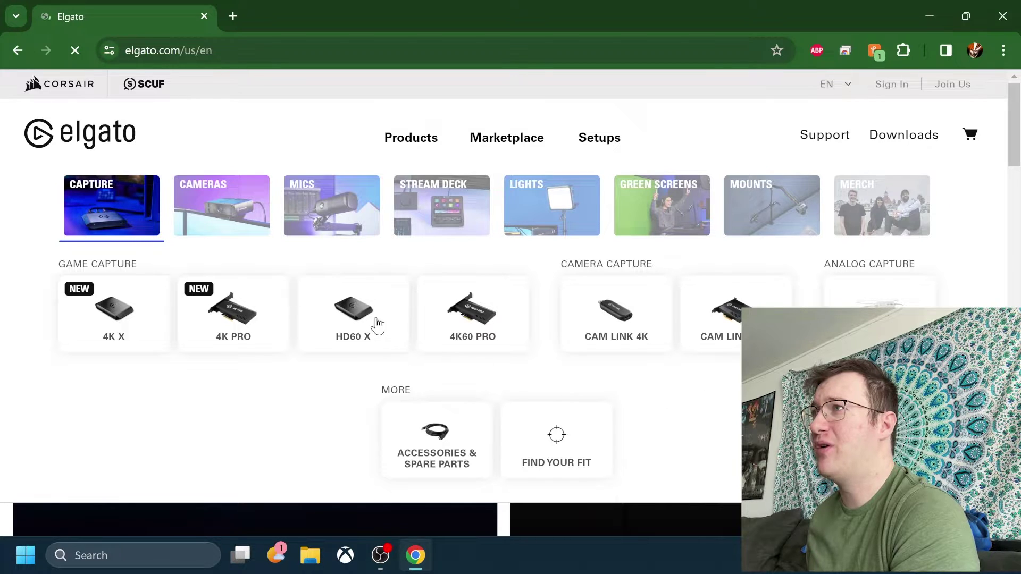
scroll(387, 372, down, 1)
scroll(388, 376, up, 1)
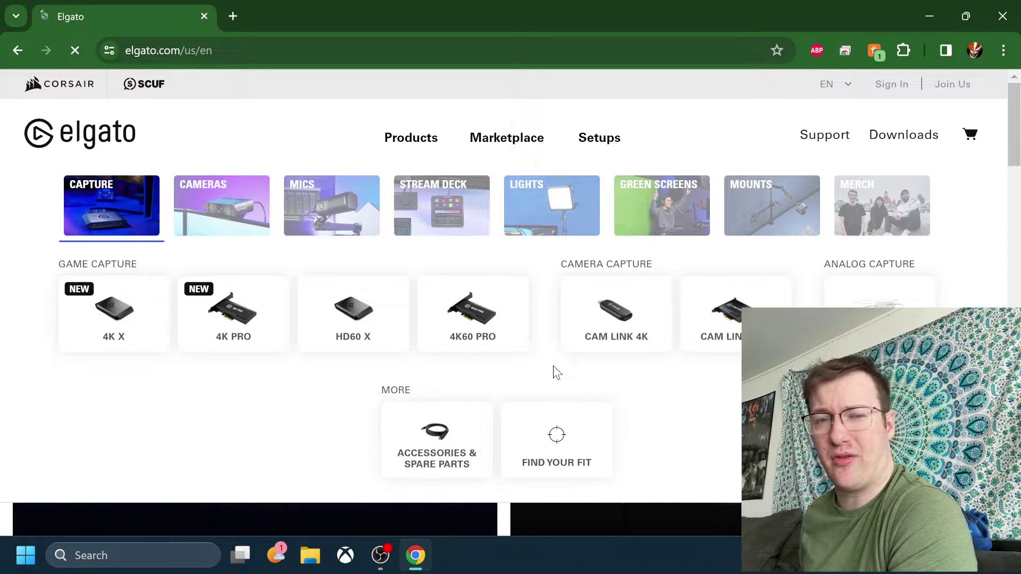
scroll(553, 367, down, 2)
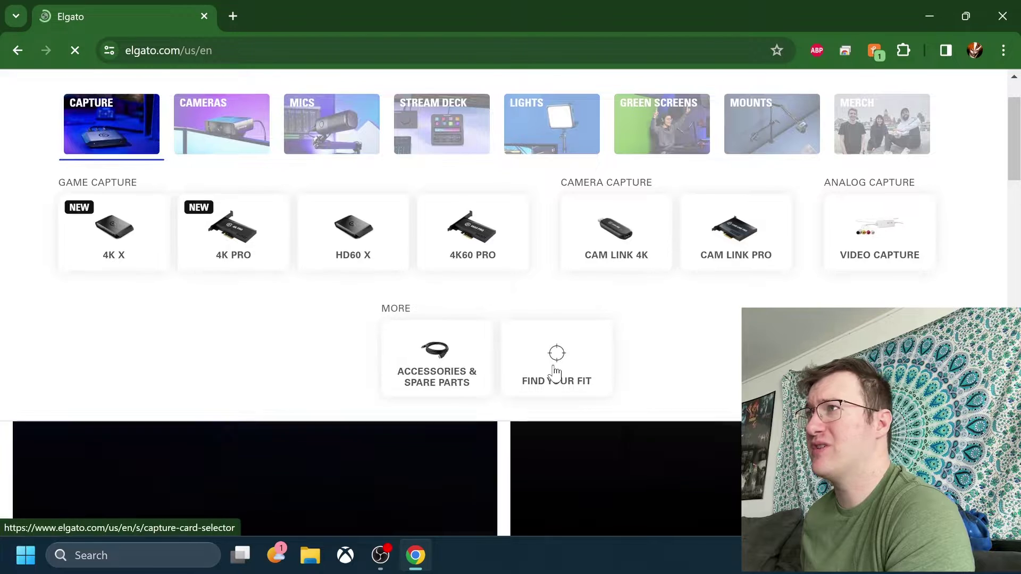
scroll(553, 367, up, 2)
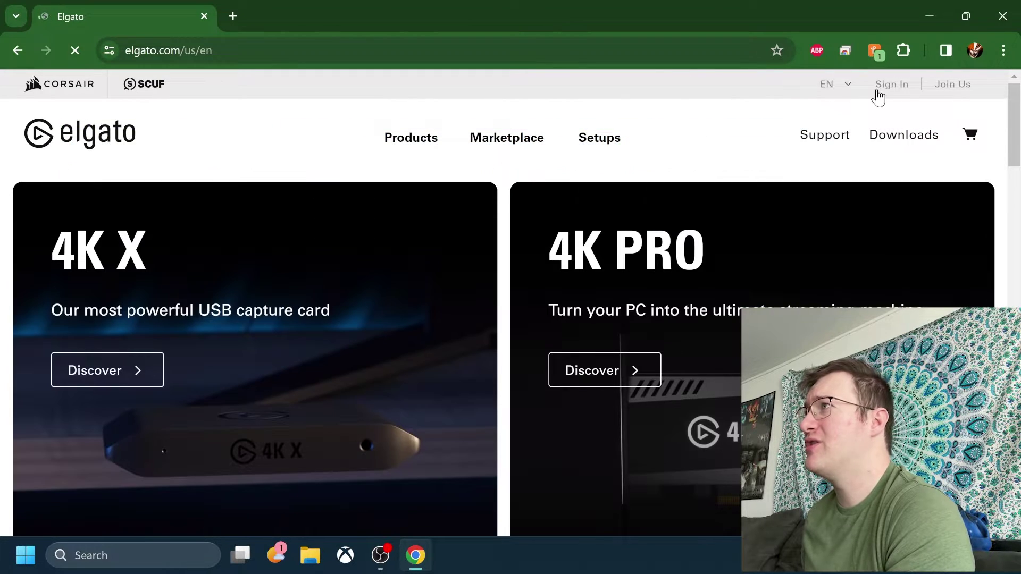
Open Elgato's Downloads page and scroll to the 4K Capture Utility 1.7.11 listing.
click(901, 148)
scroll(483, 415, down, 4)
scroll(446, 383, down, 3)
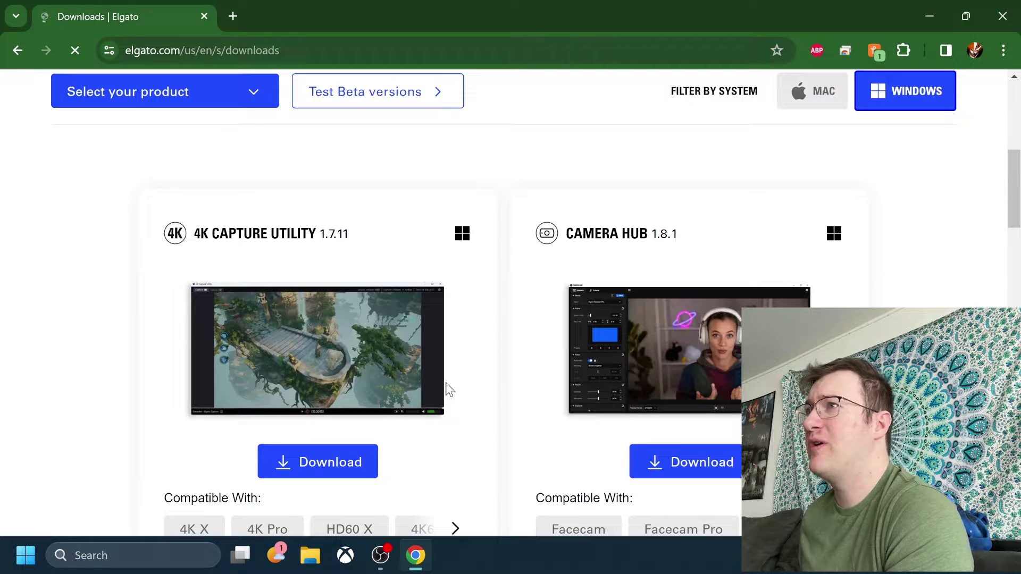
scroll(446, 382, down, 3)
Page through the 4K Capture Utility 'Compatible With' list until HD60 S shows.
click(454, 371)
click(454, 370)
click(453, 370)
click(453, 370)
click(454, 370)
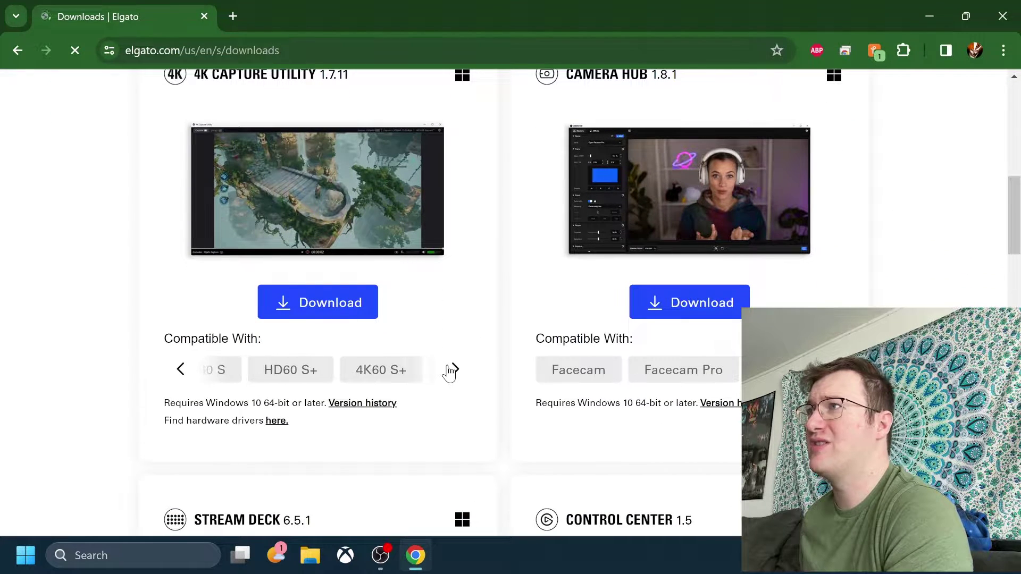
click(453, 370)
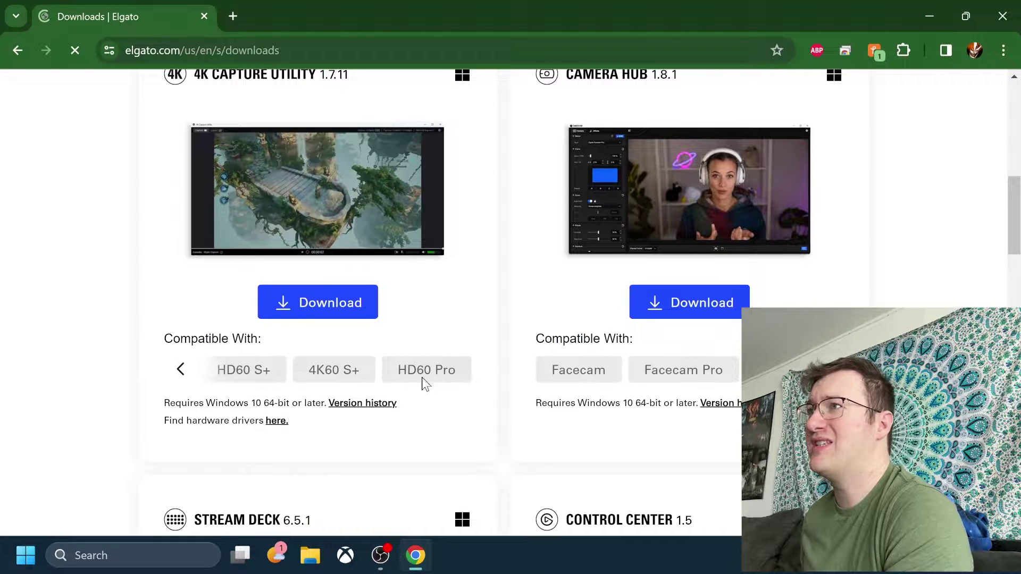
click(179, 369)
click(178, 369)
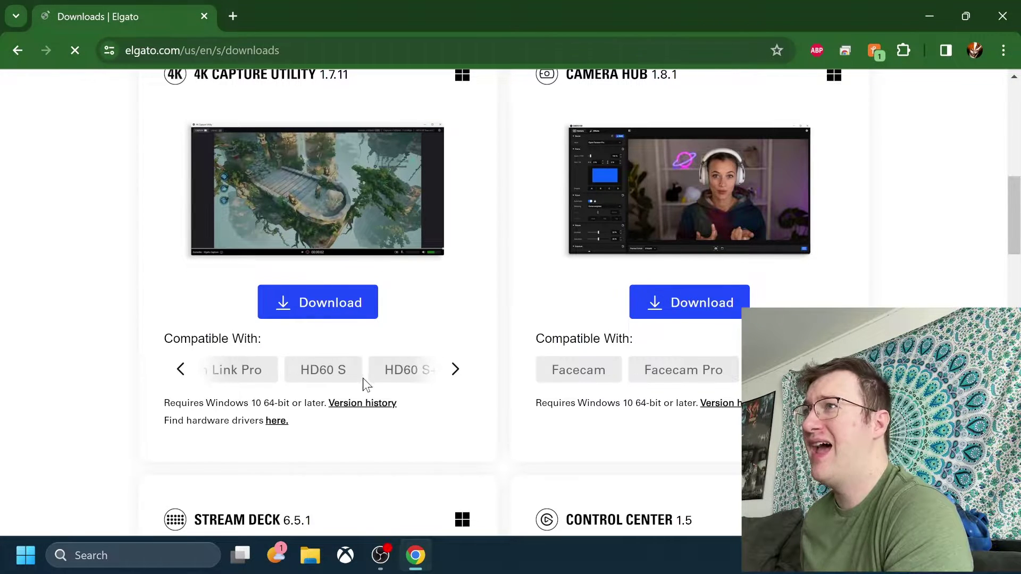
scroll(343, 381, down, 3)
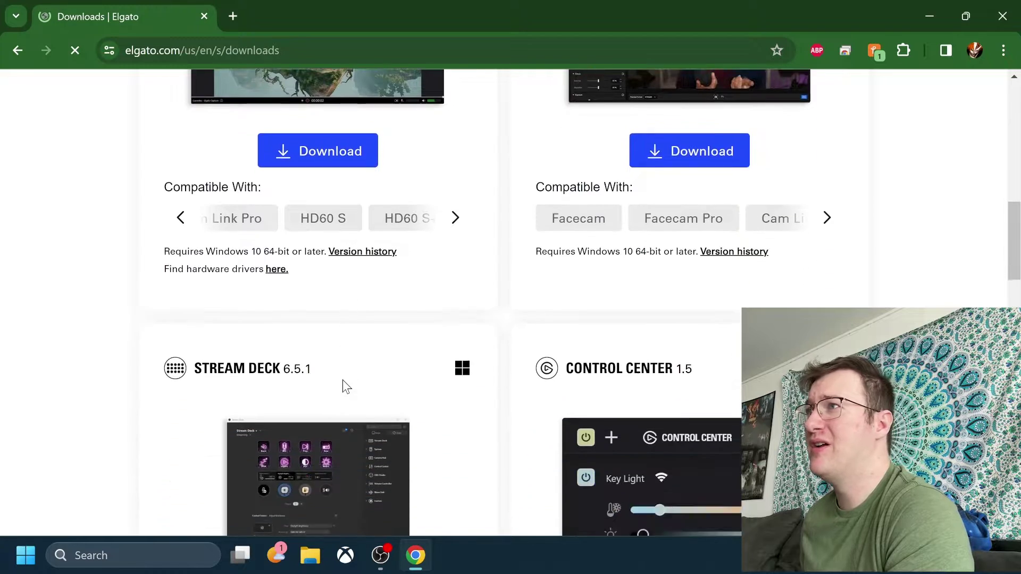
scroll(343, 380, up, 6)
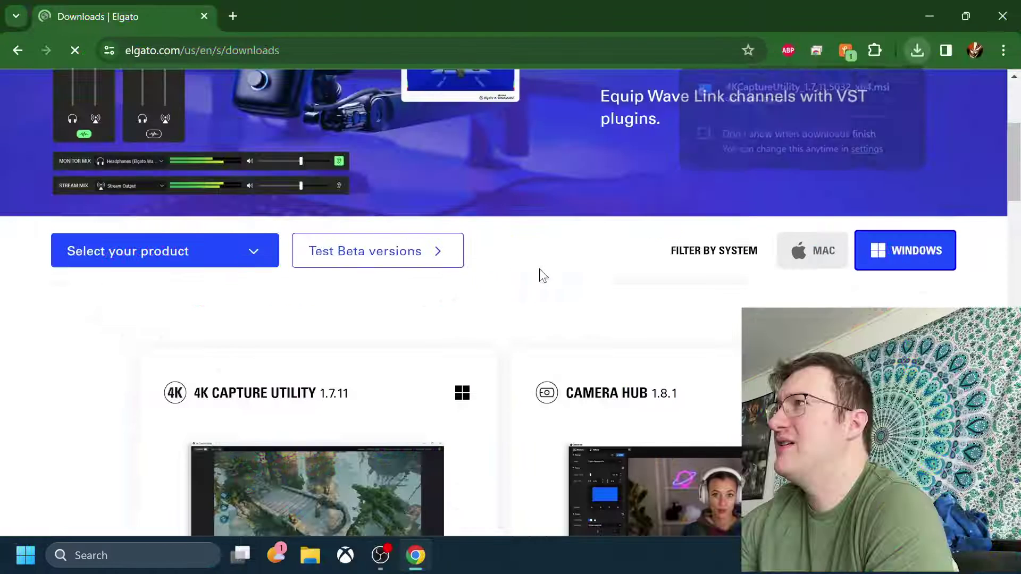
scroll(643, 330, down, 4)
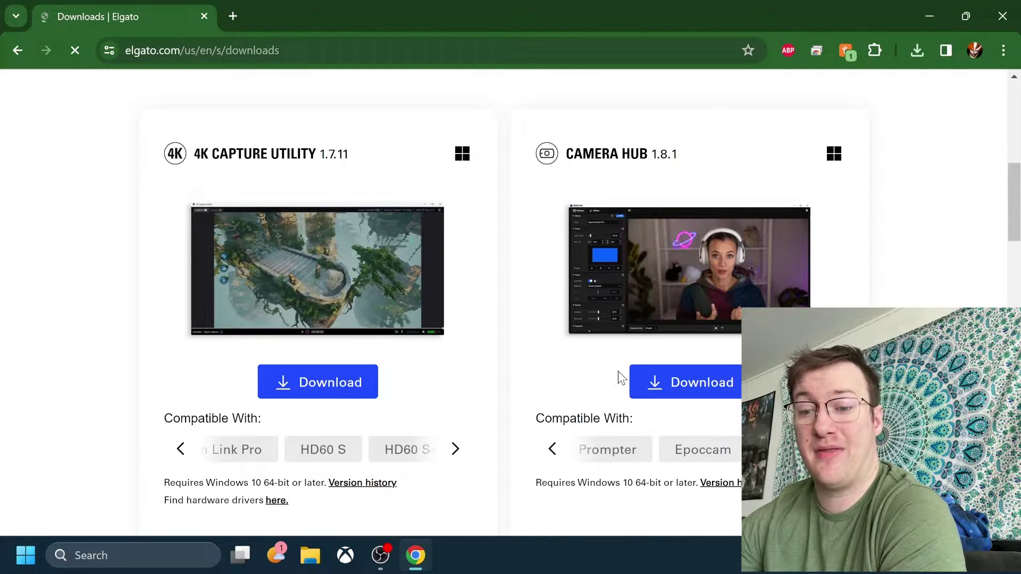
Save the Camera Hub 1.8.1 installer, skipping the subscription, then run the 4KCaptureUtility download.
click(701, 385)
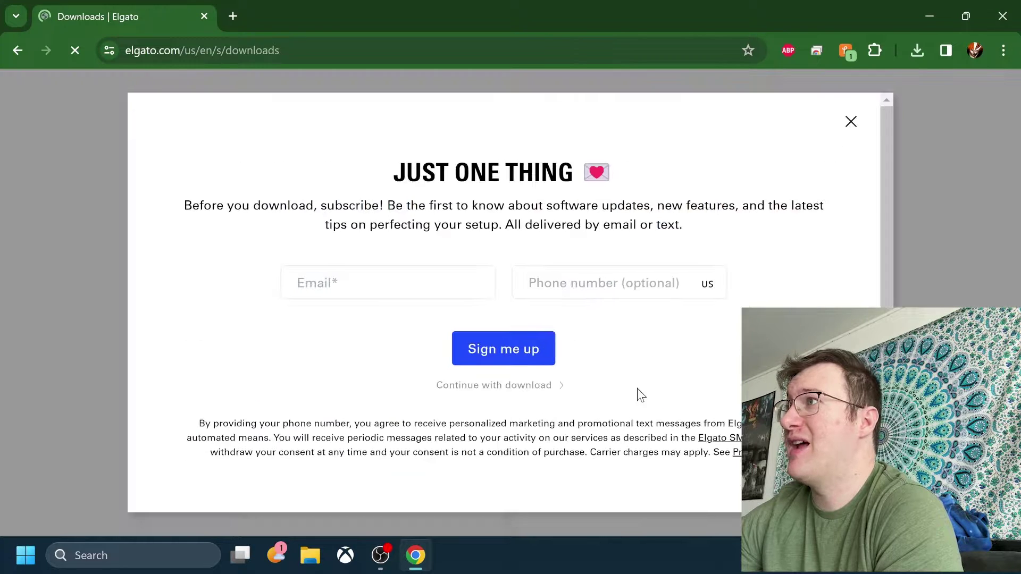
click(538, 385)
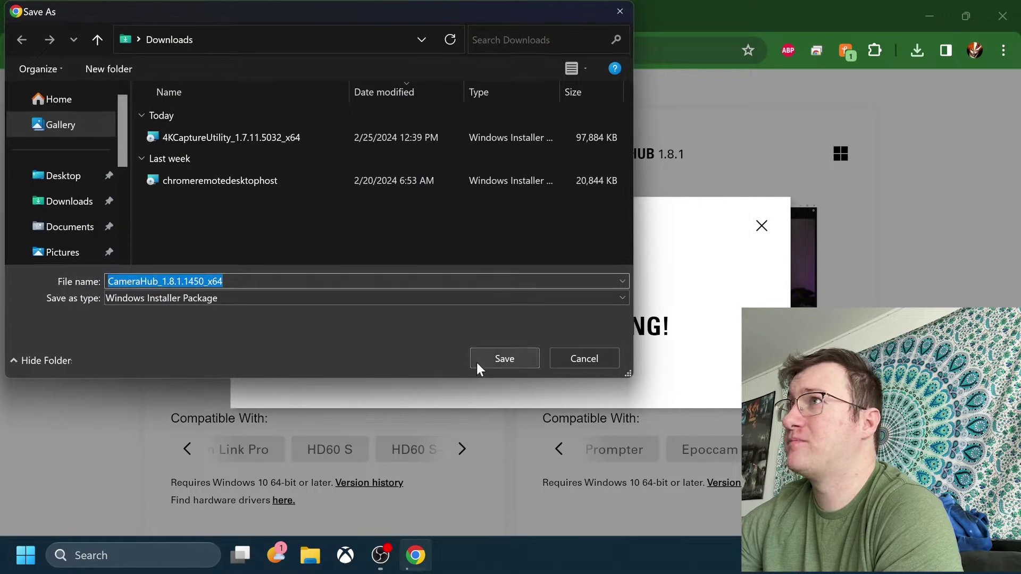
click(477, 363)
click(917, 51)
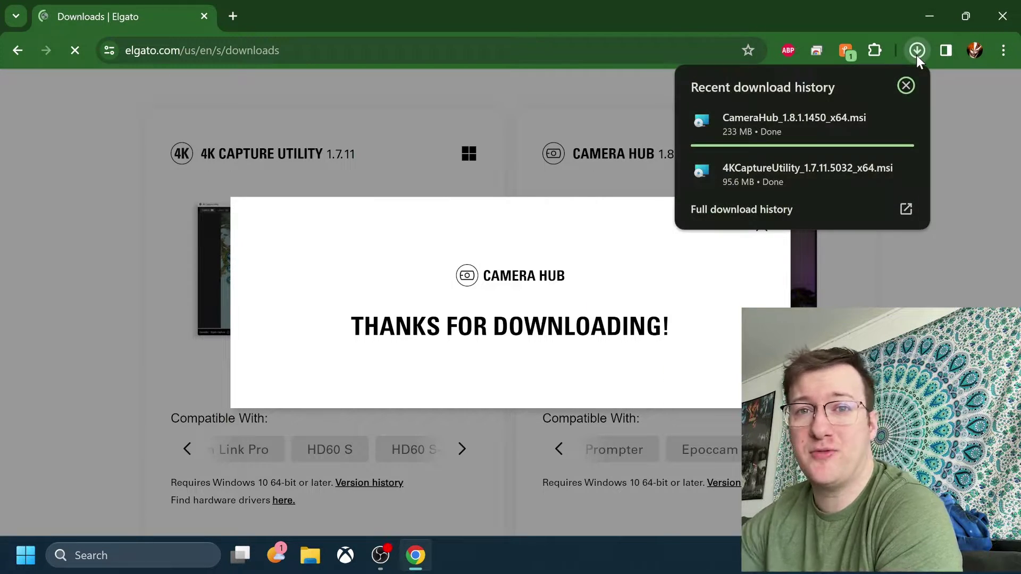
click(794, 157)
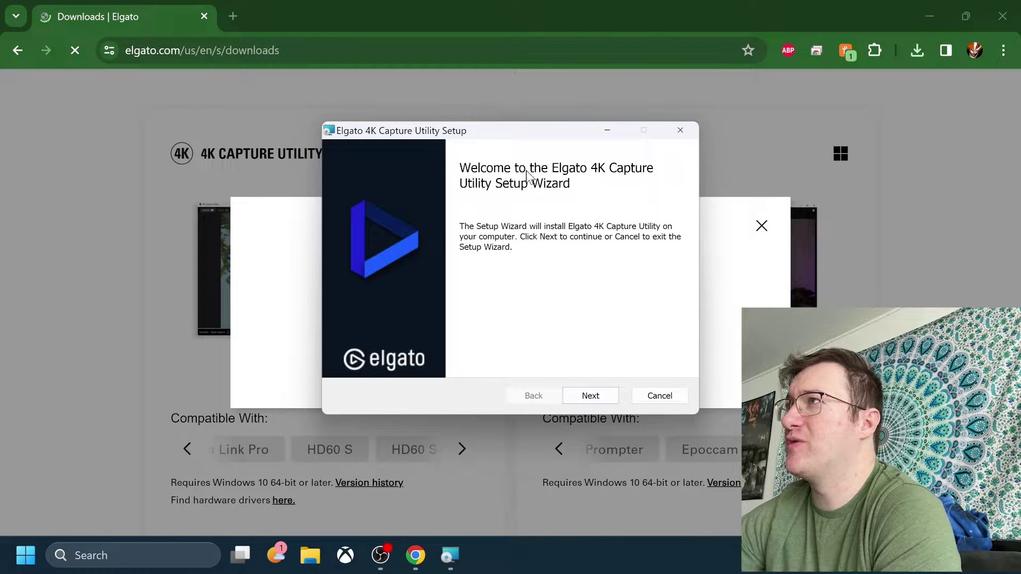
Accept the licence terms and install into the default C:\Program Files\Elgato\4KCaptureUtility\ folder.
click(591, 398)
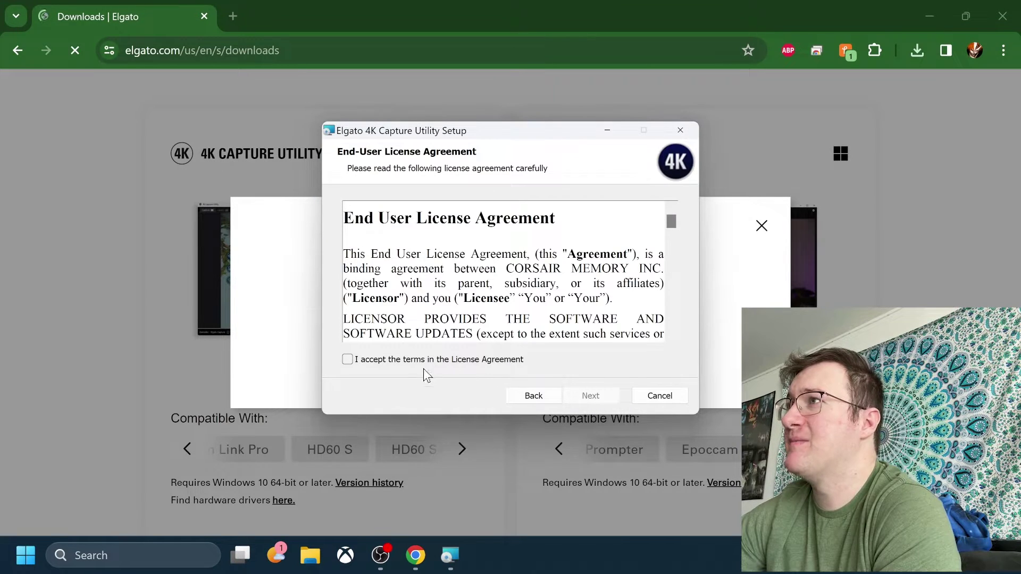
click(347, 360)
click(590, 395)
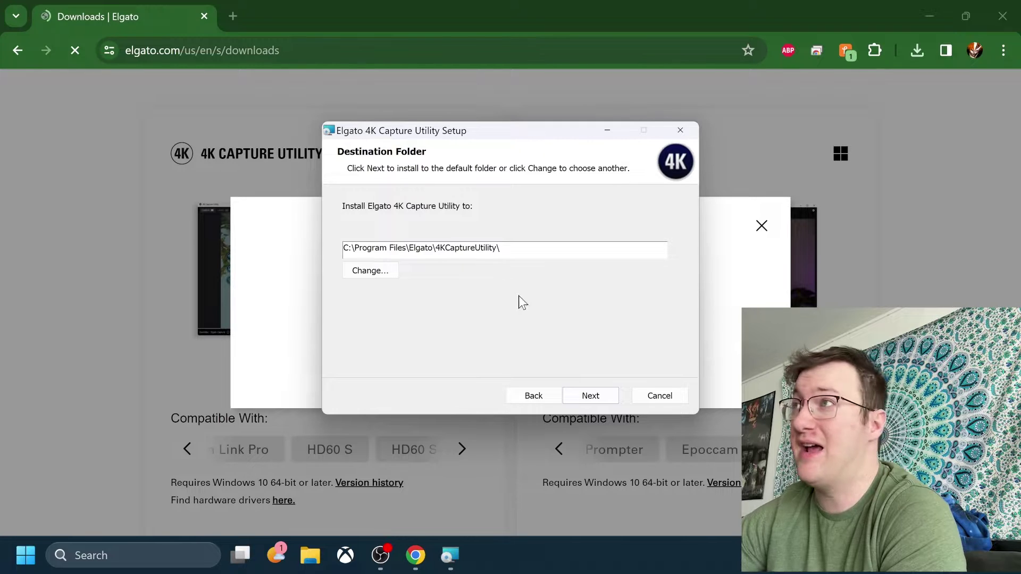
click(586, 396)
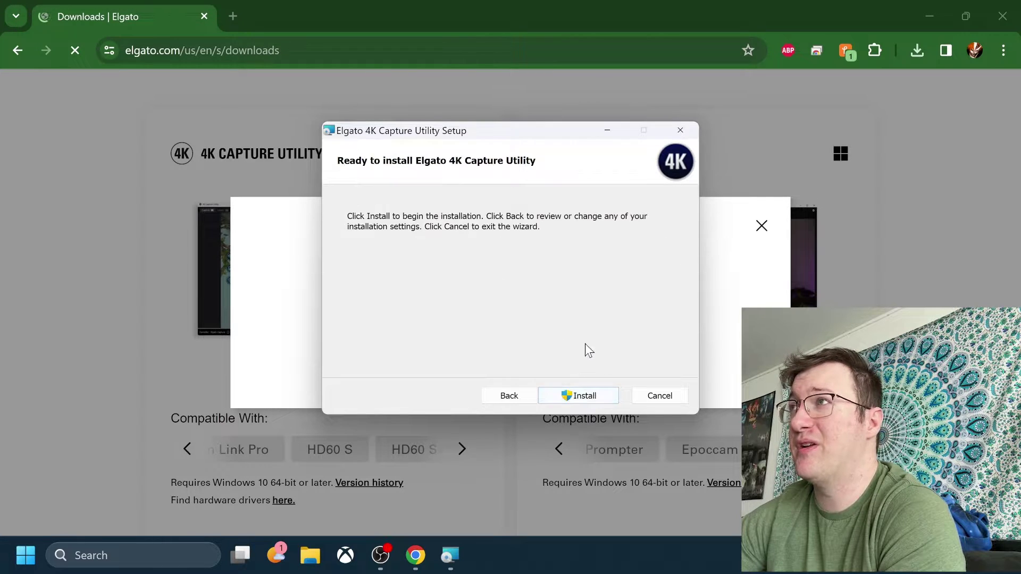
click(585, 390)
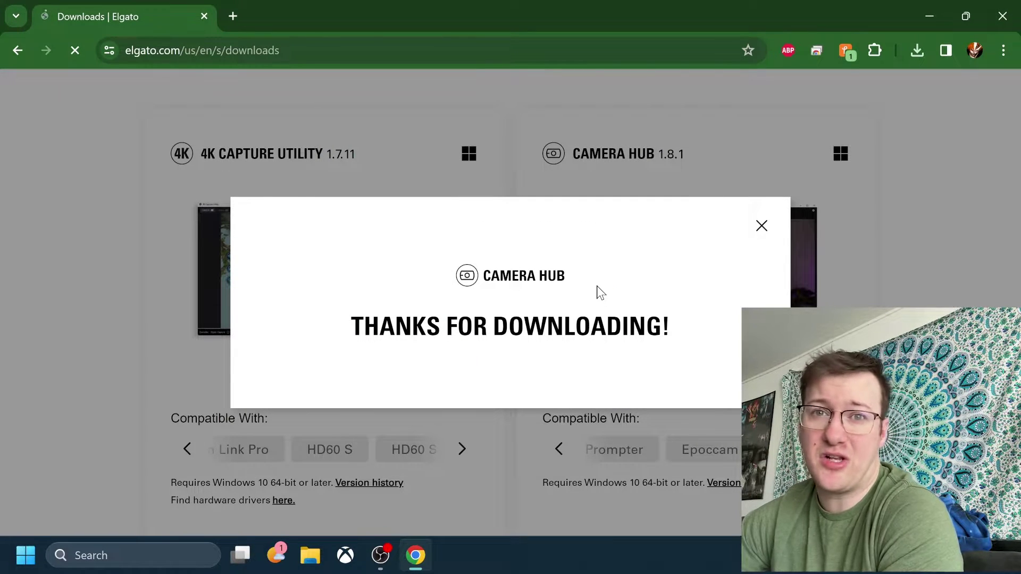
Minimize Chrome and start Elgato 4K Capture from its desktop shortcut.
click(930, 20)
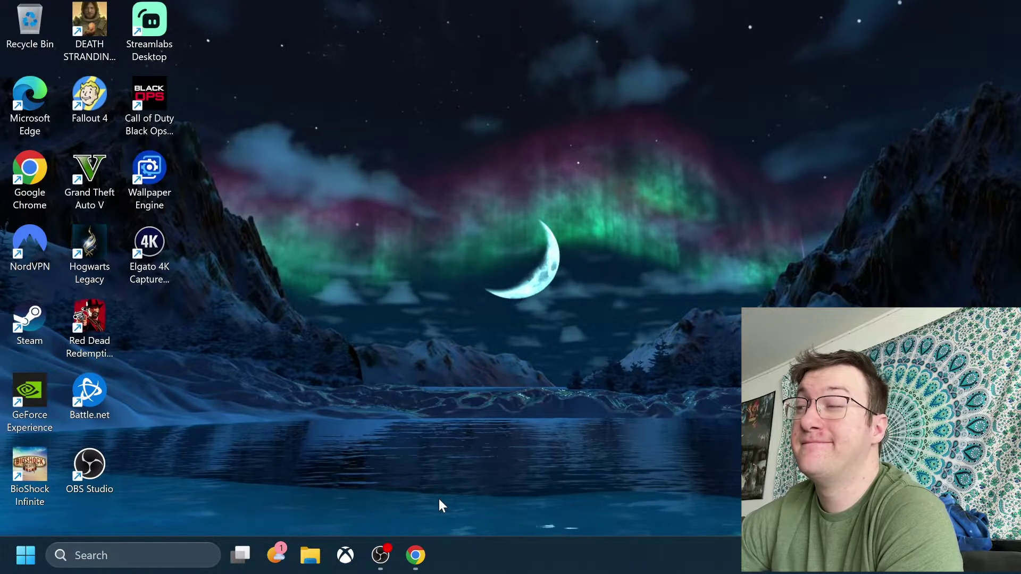
click(160, 254)
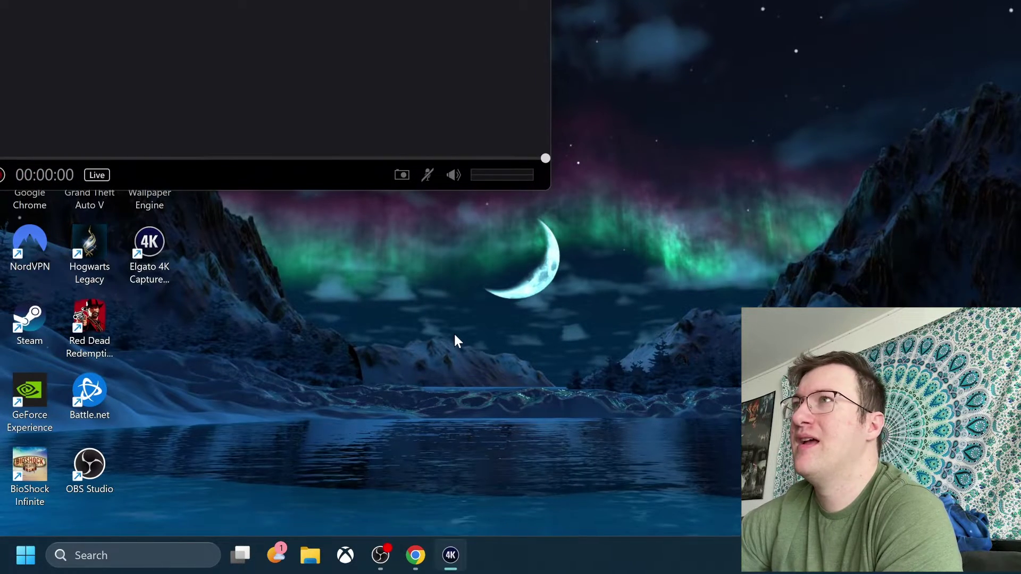
Maximize the 4K Capture Utility window to fill the screen.
double_click(366, 194)
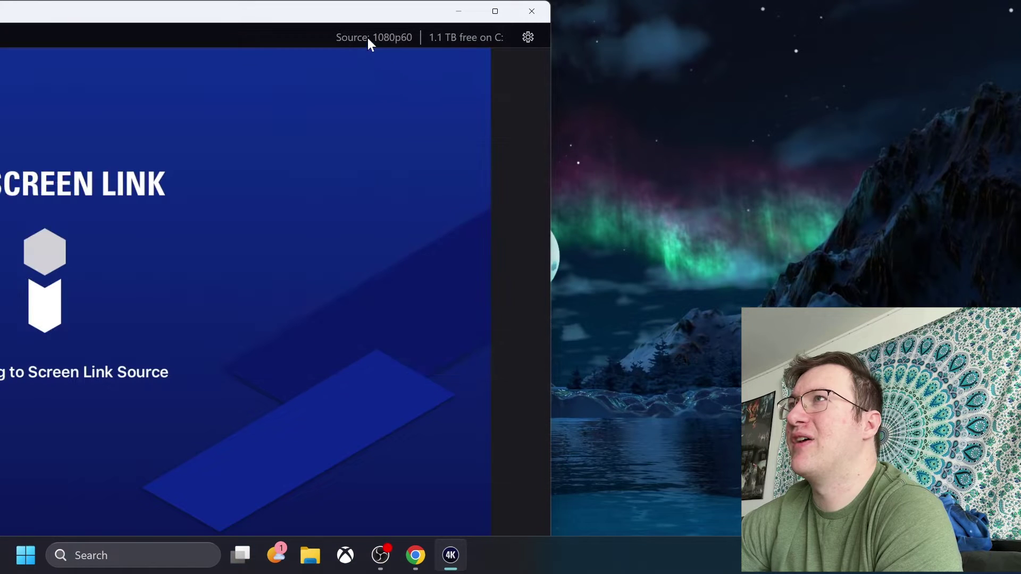
drag(368, 37, 812, 2)
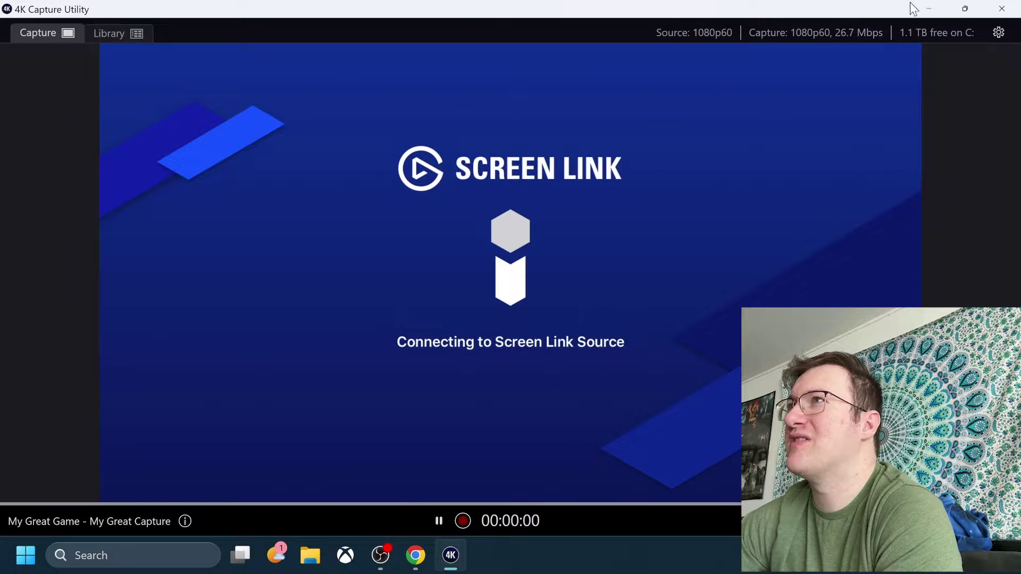
click(963, 9)
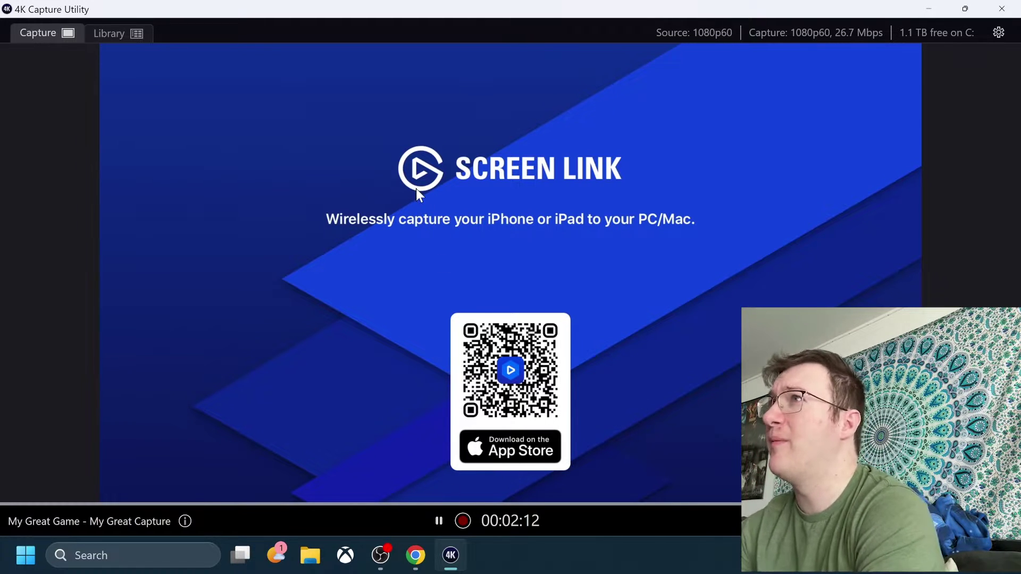
In Preferences, review the Capture Device list, keep Screen Link Pro on iPad, and view General.
click(995, 32)
click(452, 140)
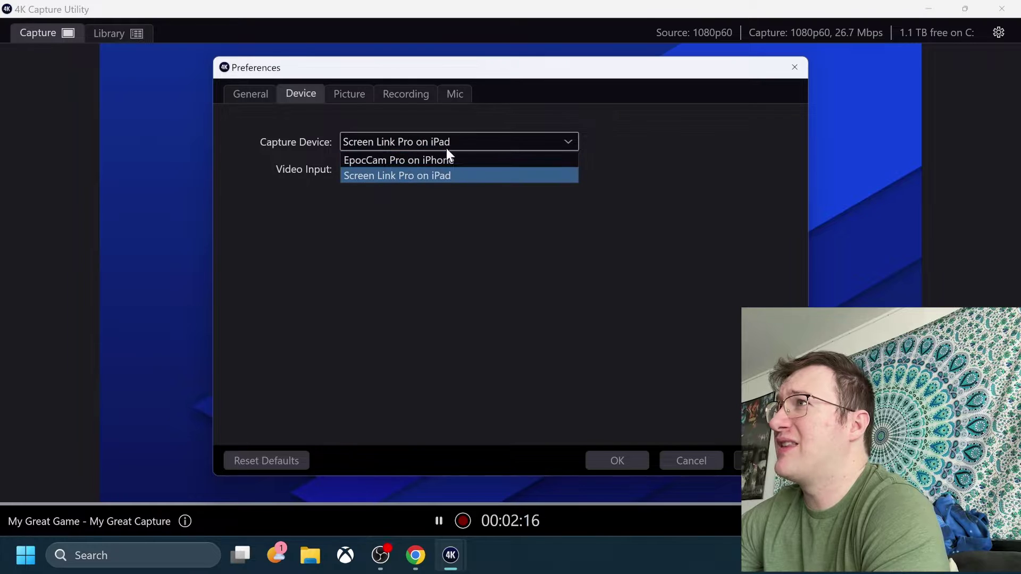
click(407, 224)
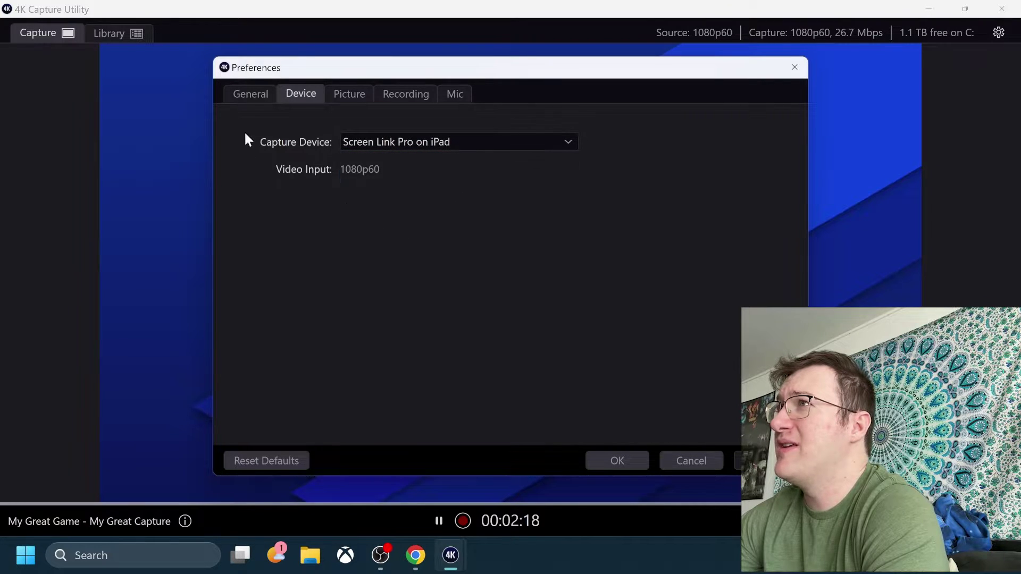
click(253, 95)
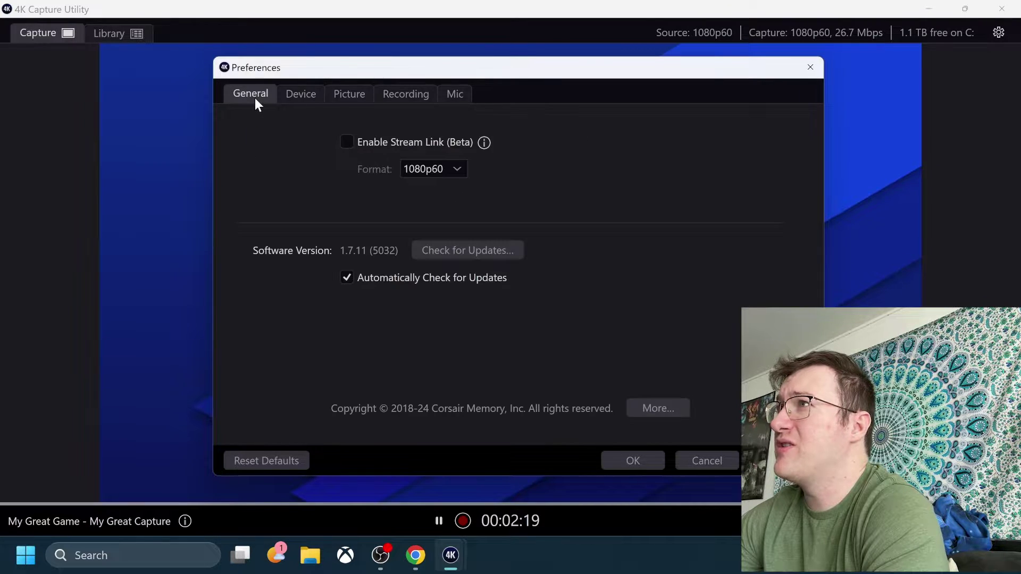
Cancel Preferences, quit the 4K Capture Utility, and return to Chrome.
click(701, 459)
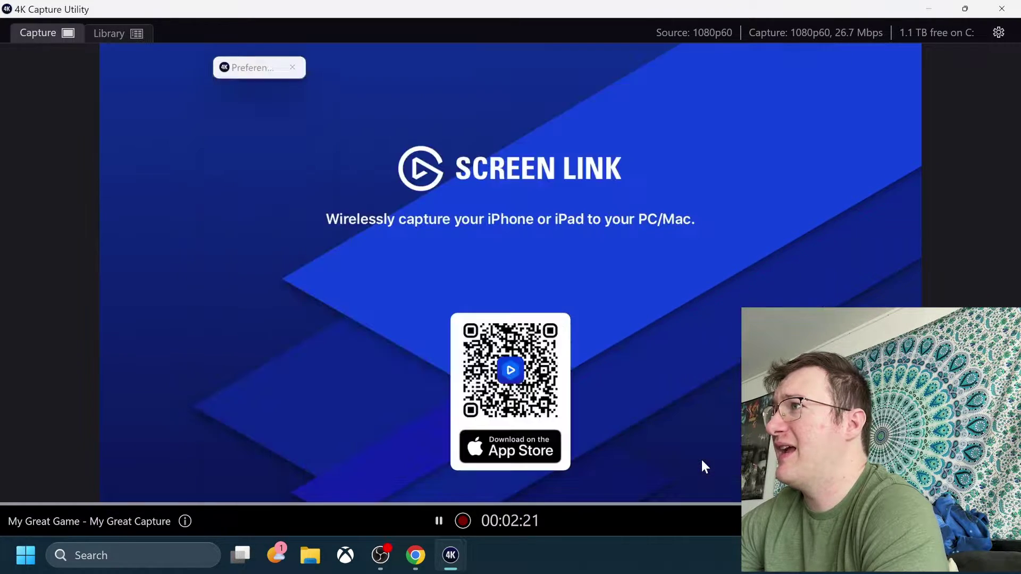
click(1001, 9)
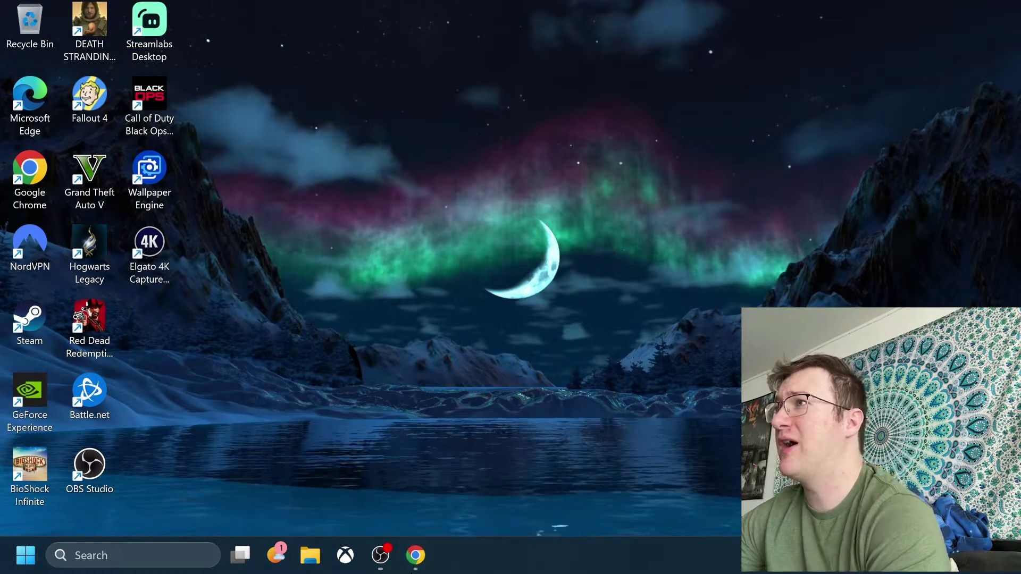
click(424, 556)
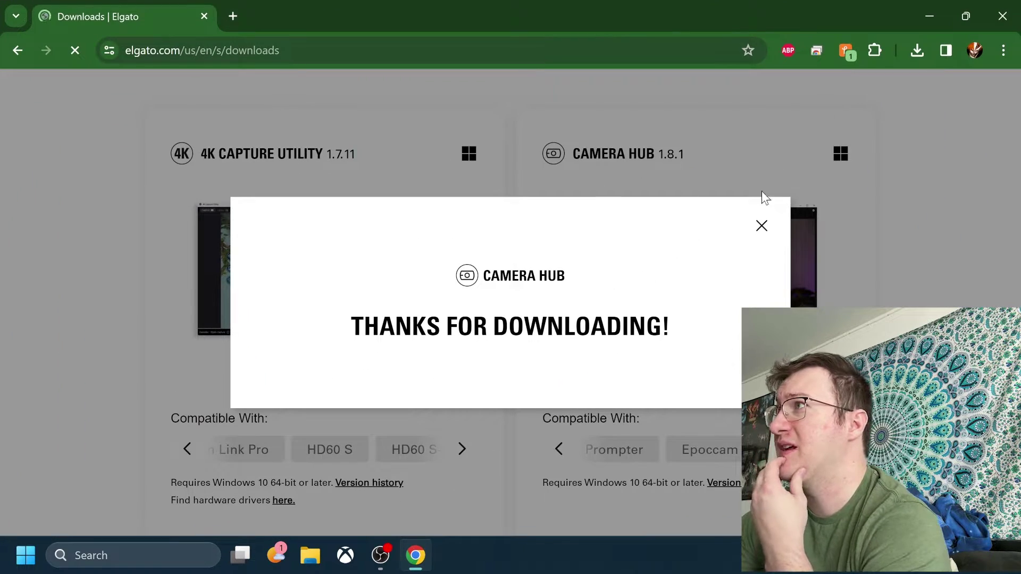
Download and save Game_Capture_HD60_S_1.1.0.172.exe, the older HD60 S driver.
click(761, 225)
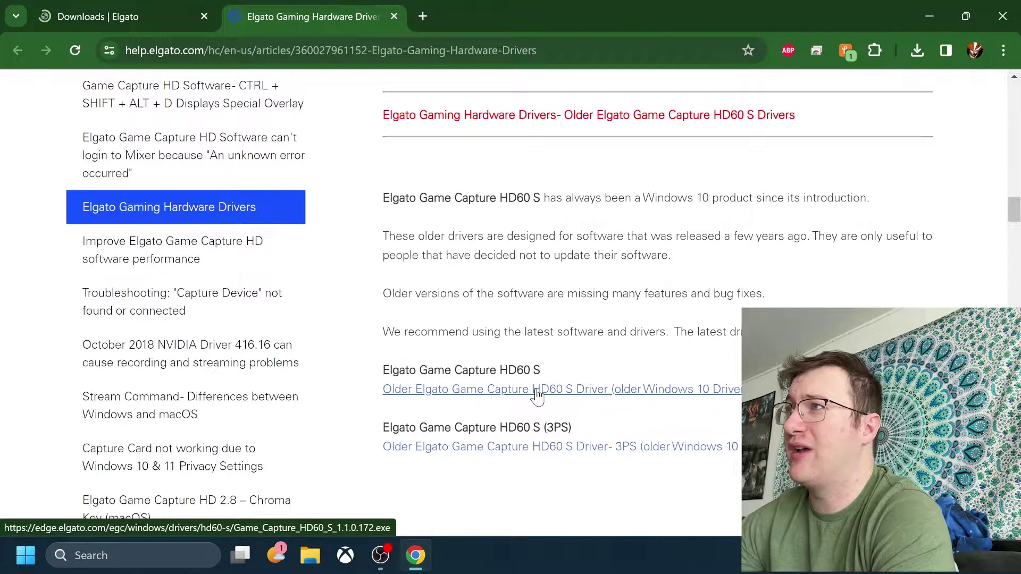
click(594, 396)
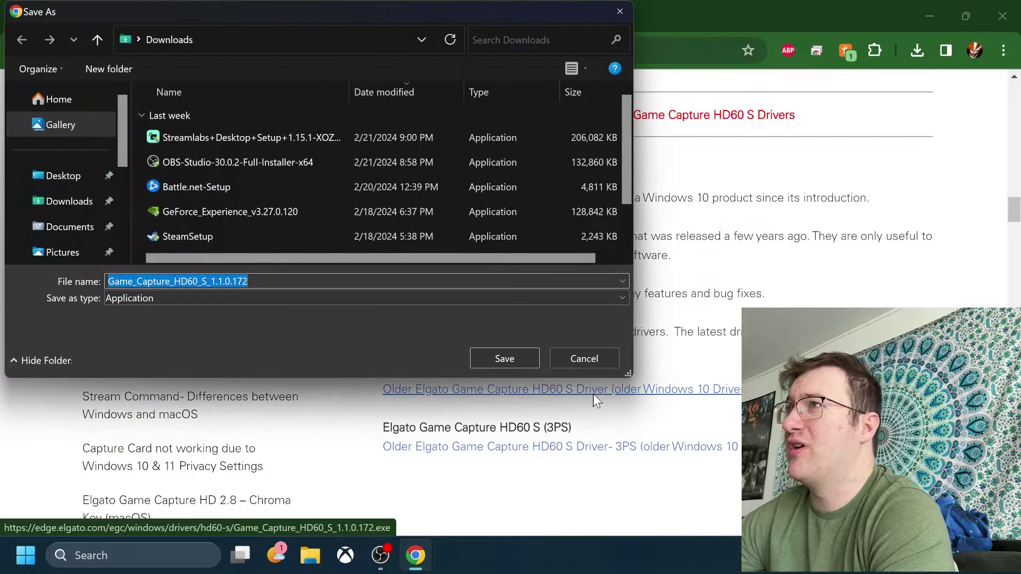
click(510, 357)
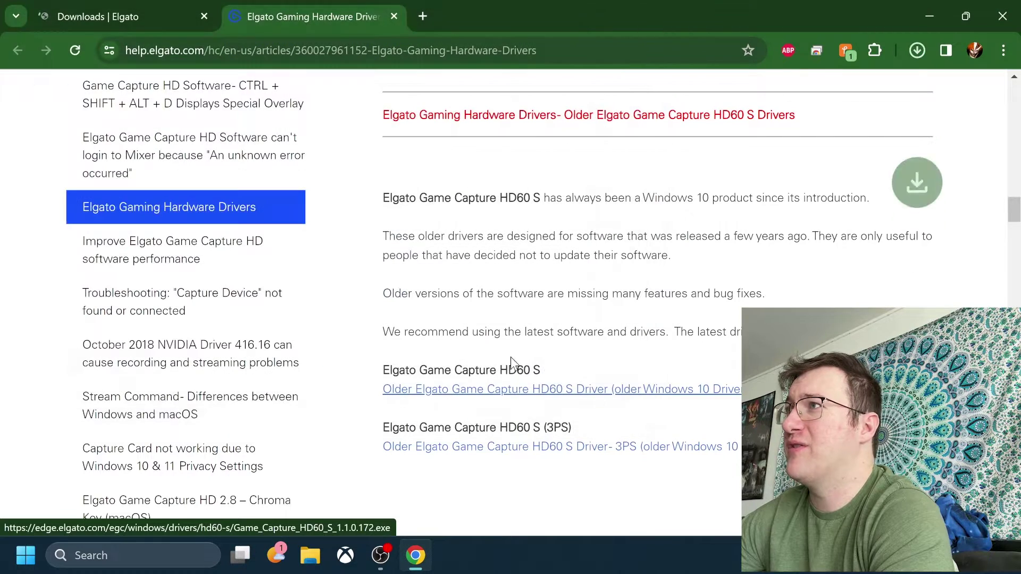
click(916, 52)
mouse_move(812, 134)
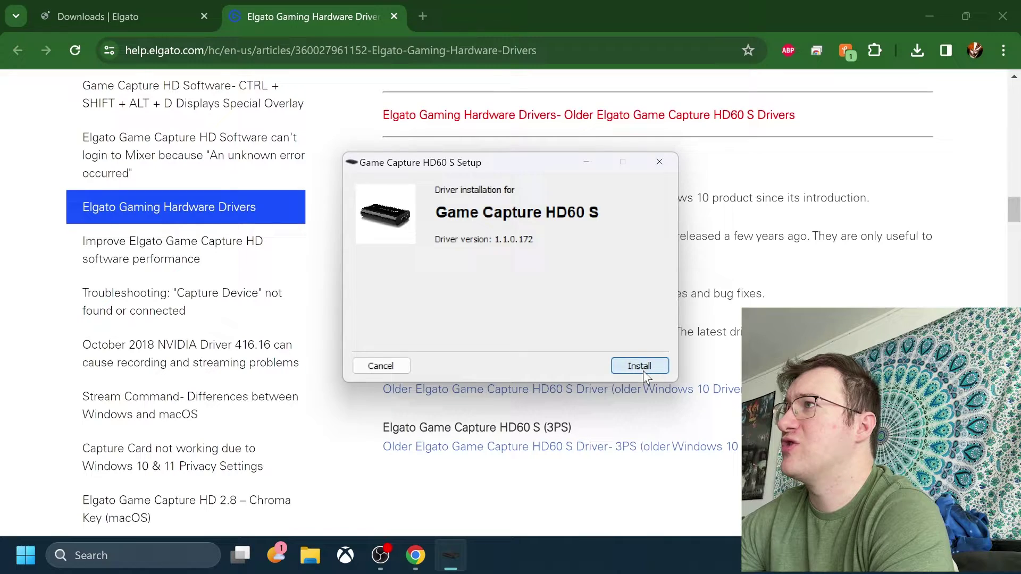
Install HD60 S driver 1.1.0.172 and close the setup once it completes.
click(643, 371)
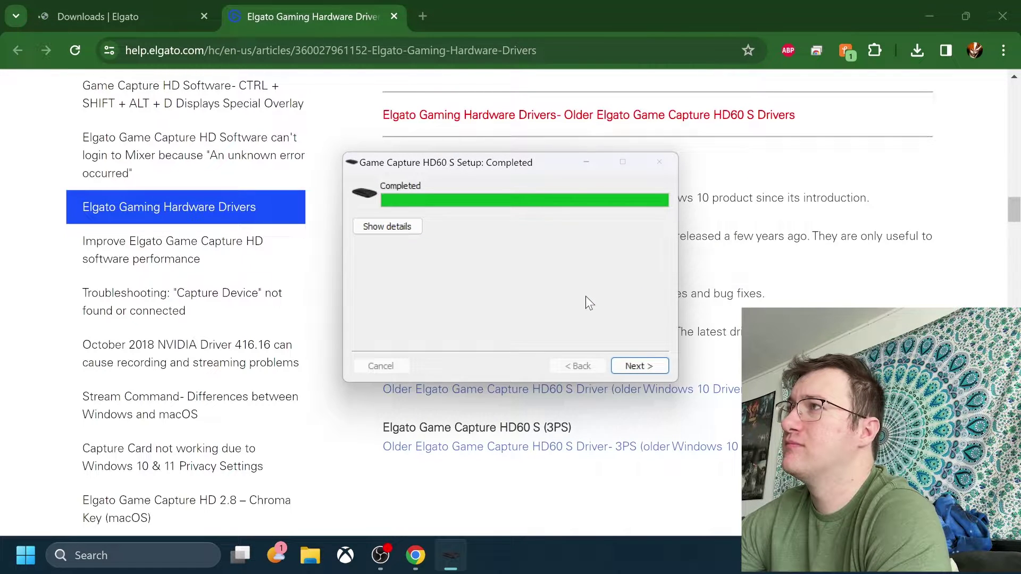
click(638, 366)
click(639, 366)
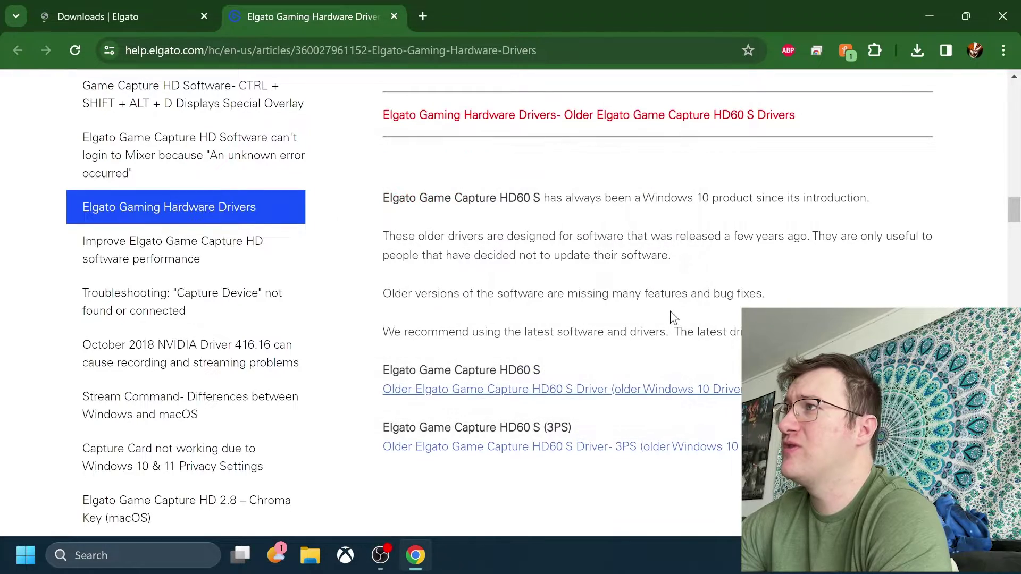
Minimize Chrome, then relaunch the 4K Capture Utility and maximize its window.
scroll(671, 319, up, 4)
click(930, 16)
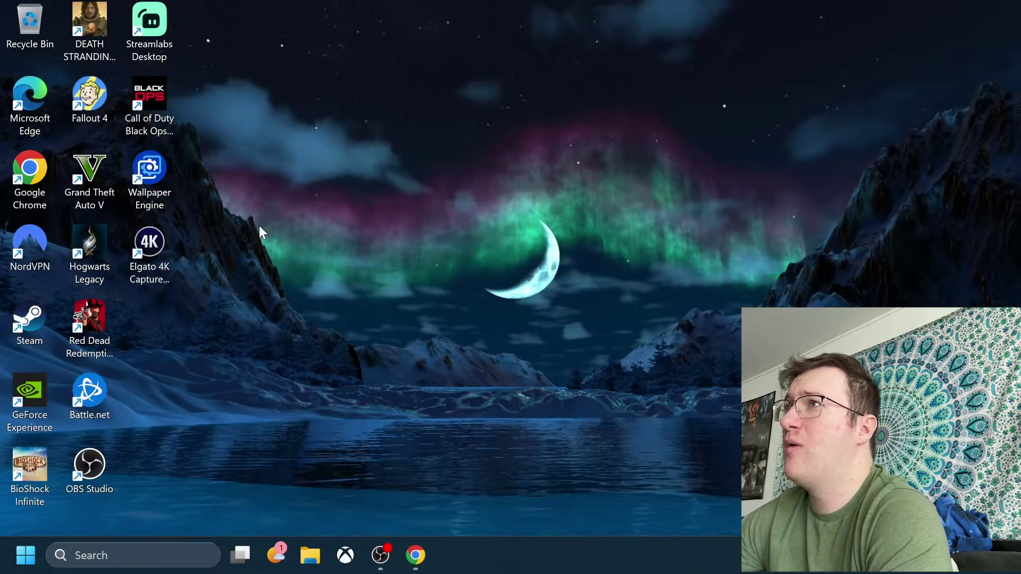
double_click(171, 239)
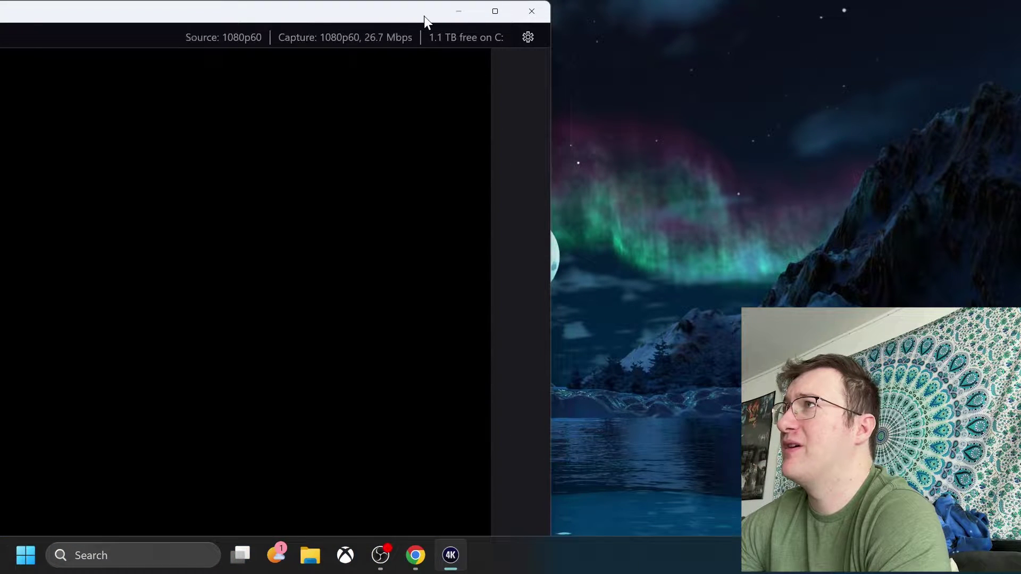
double_click(423, 16)
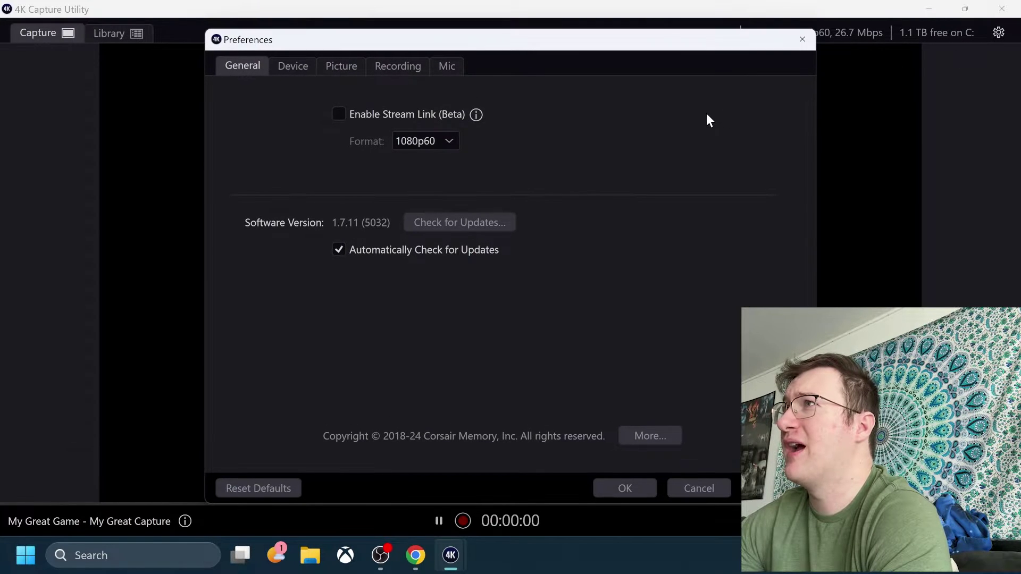
Reset Preferences to defaults and recheck the Capture Device list, choosing Screen Link.
click(287, 68)
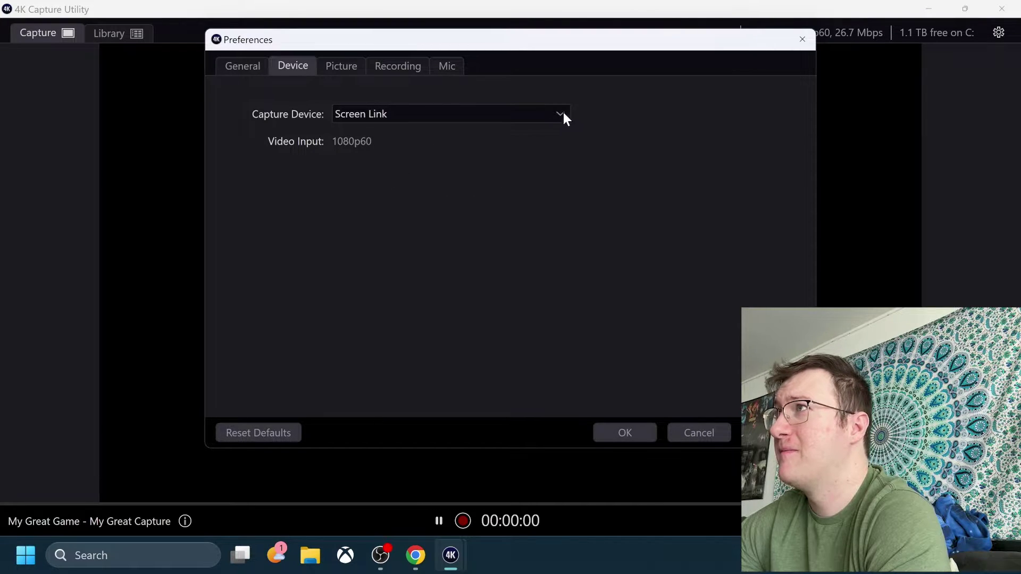
click(343, 67)
click(242, 69)
click(280, 68)
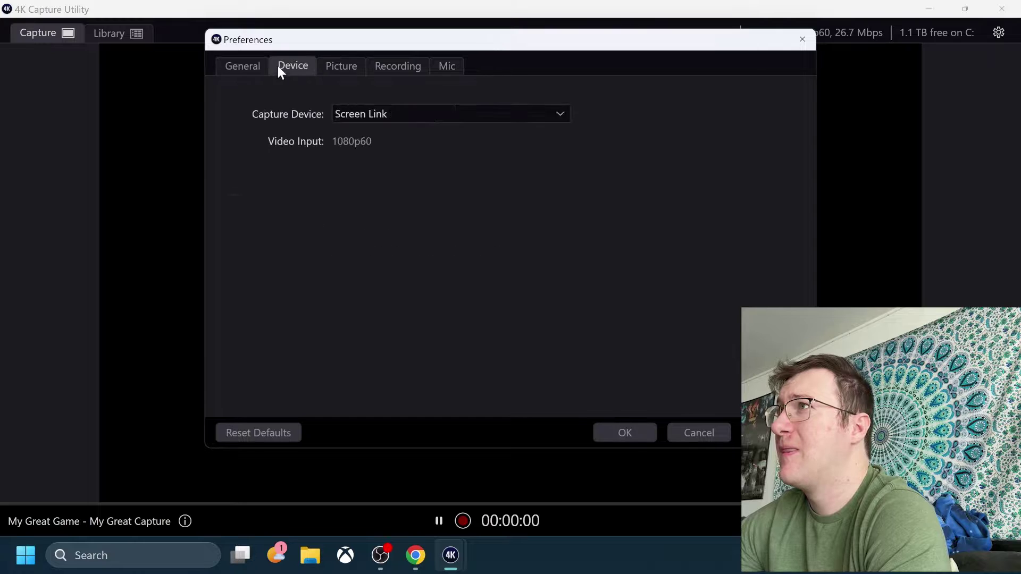
click(285, 429)
click(543, 294)
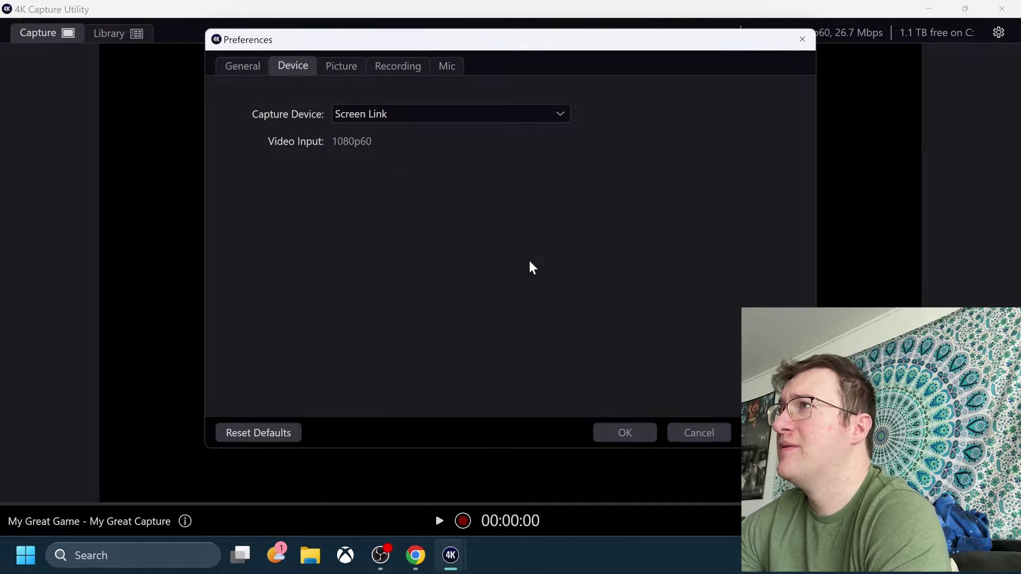
click(560, 116)
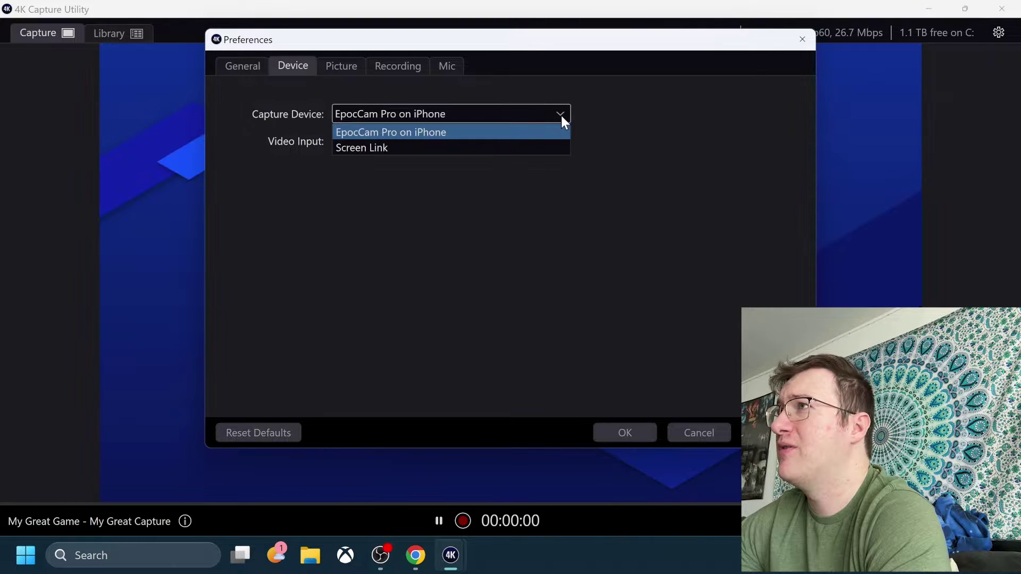
click(503, 152)
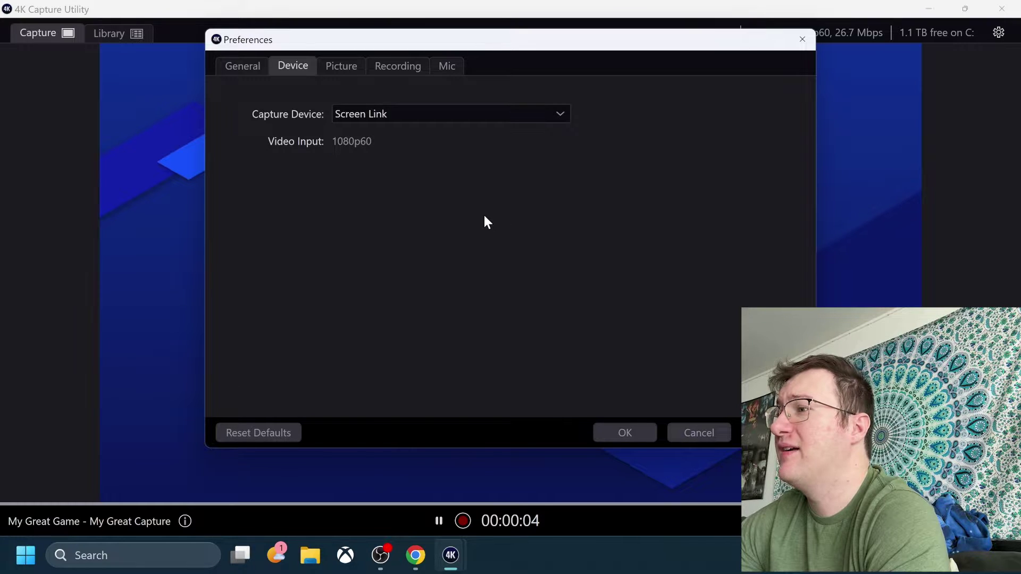
Cancel Preferences, discard the unsaved changes, and close the 4K Capture Utility.
click(246, 68)
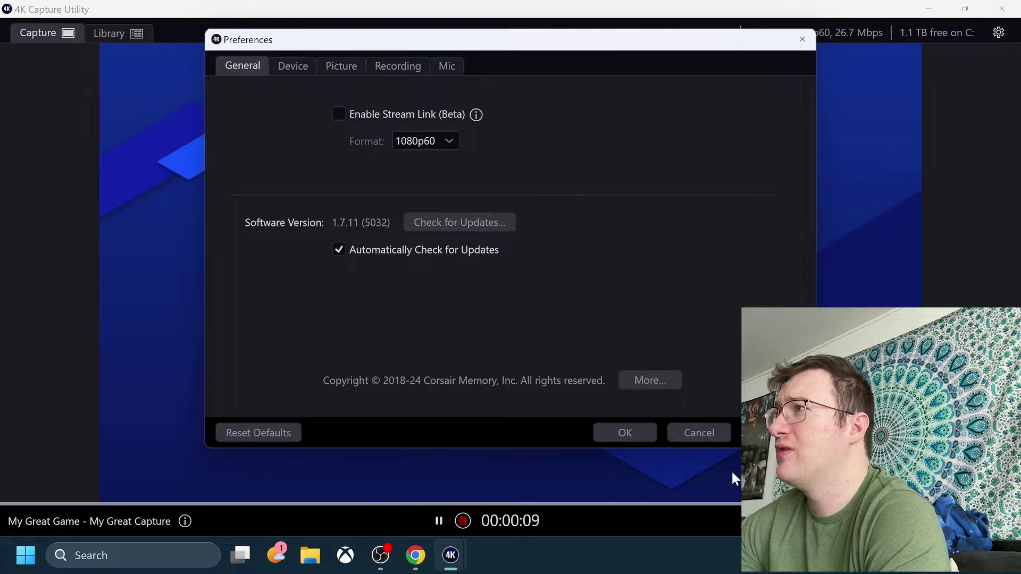
click(712, 435)
click(538, 298)
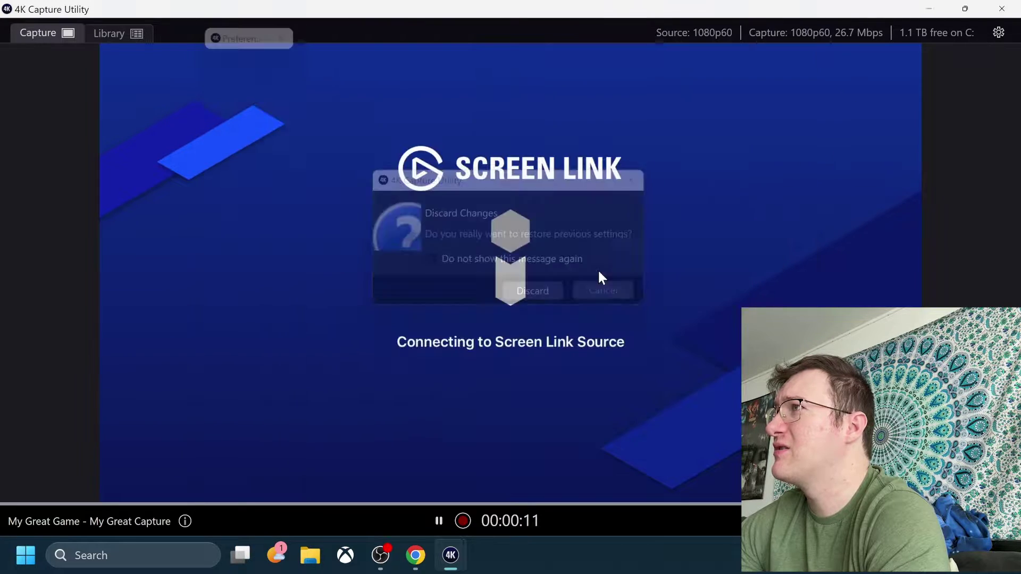
click(995, 9)
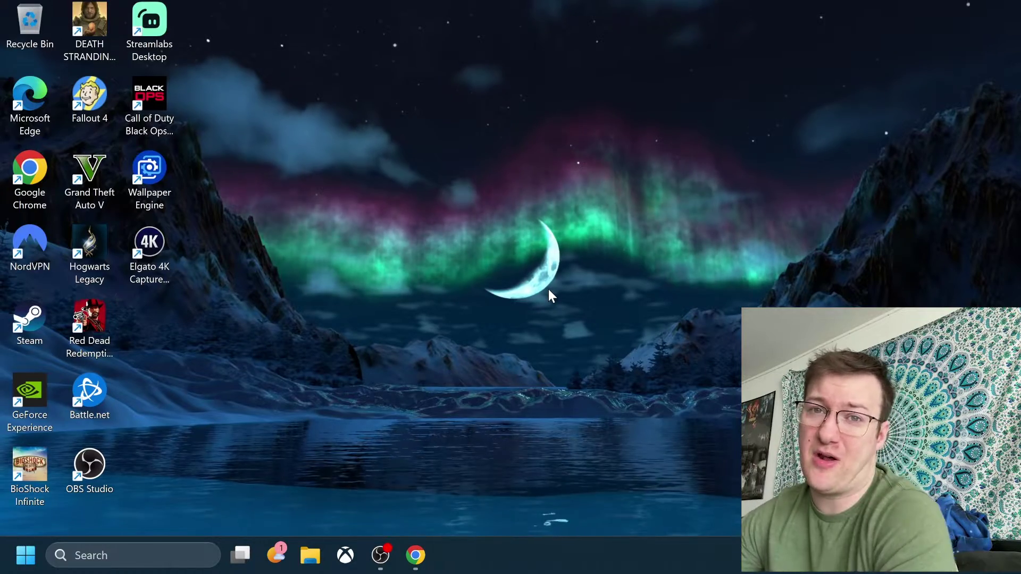
Start the Game Capture 3.7 download from the Elgato downloads page, dismissing the popup.
click(414, 563)
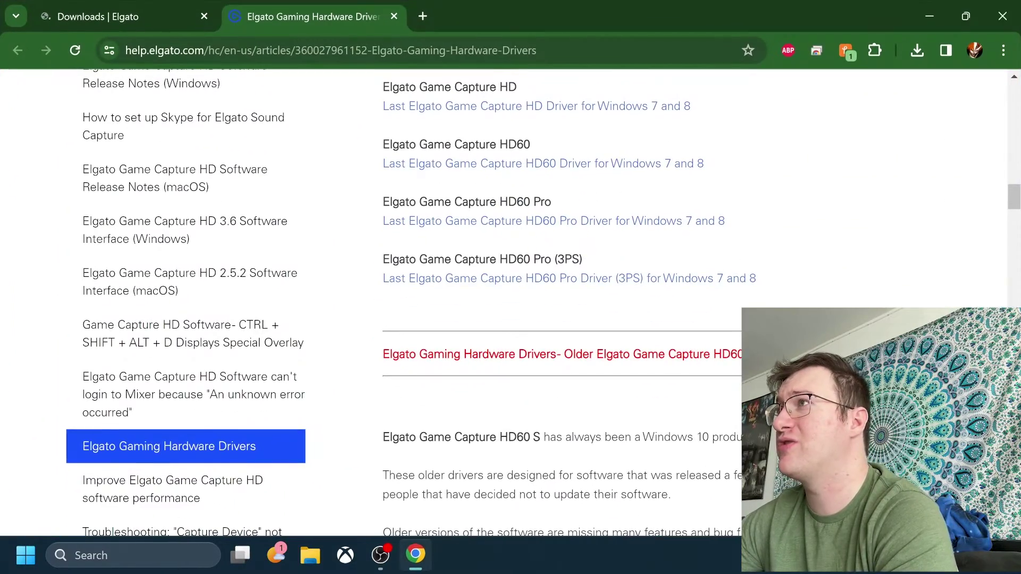
scroll(493, 354, up, 1)
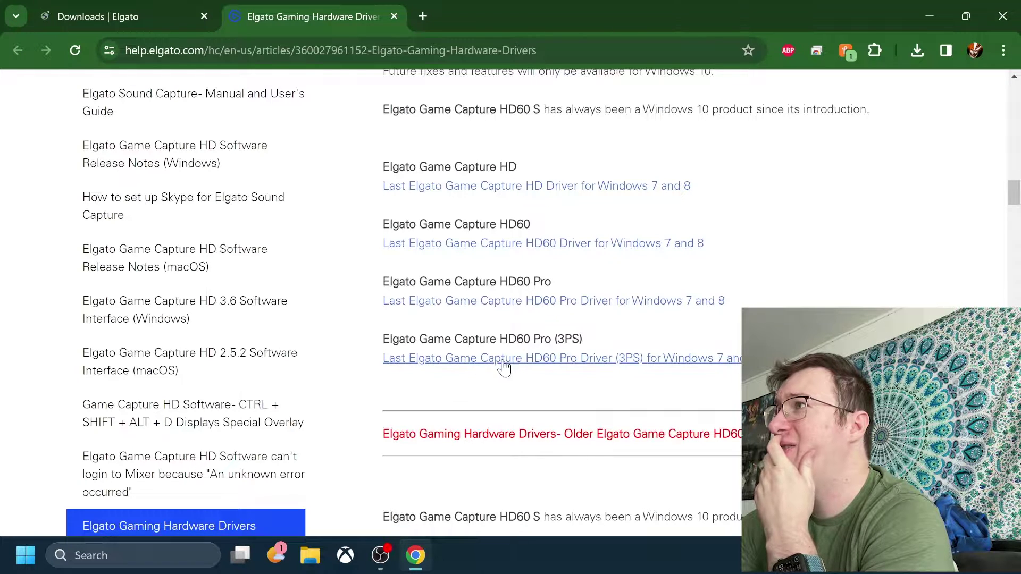
scroll(456, 337, up, 1)
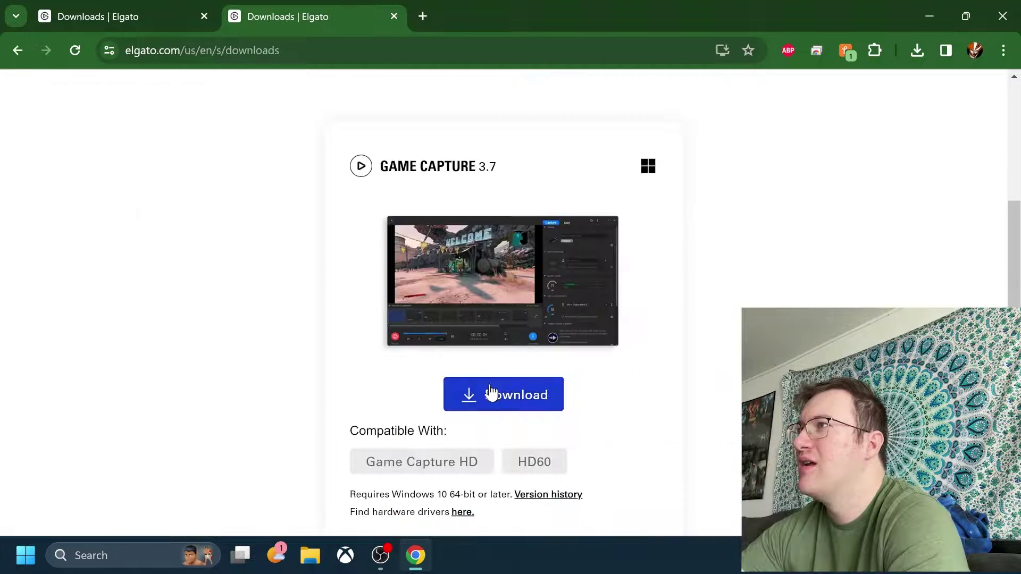
click(490, 392)
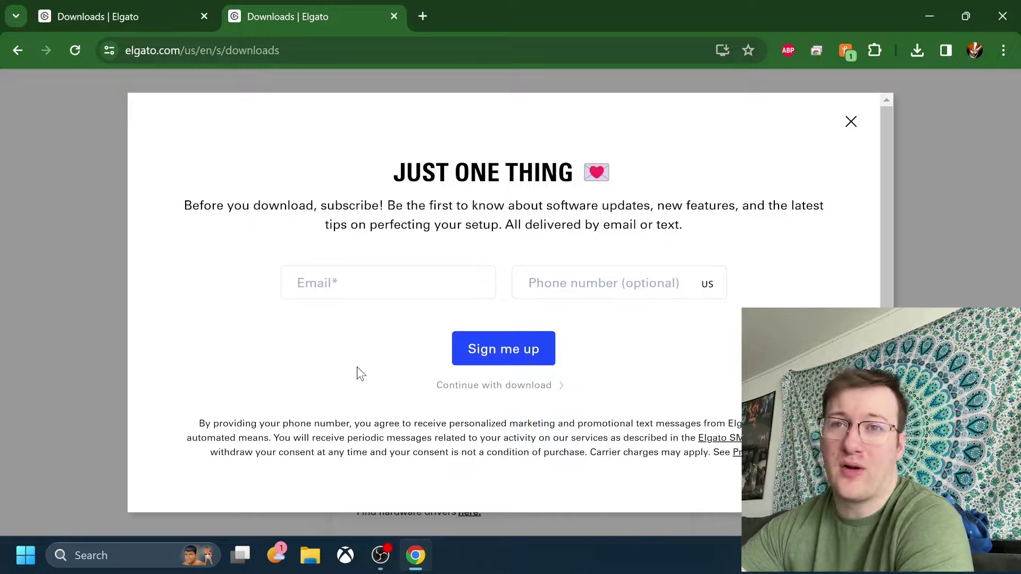
click(851, 121)
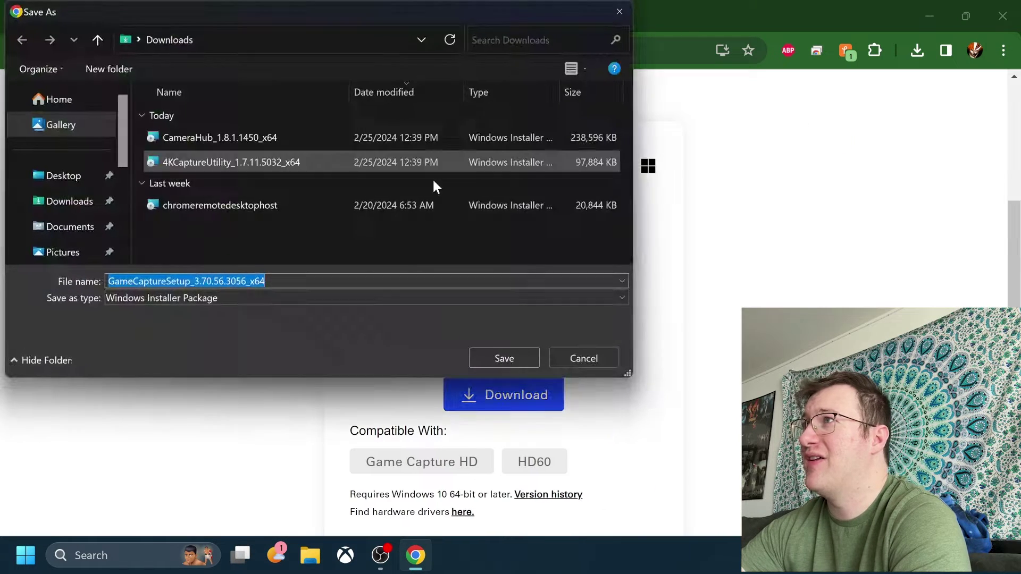
Save the installer to Downloads and run GameCaptureSetup from Chrome's downloads list.
drag(366, 15, 836, 519)
drag(624, 509, 280, 113)
click(625, 460)
click(908, 50)
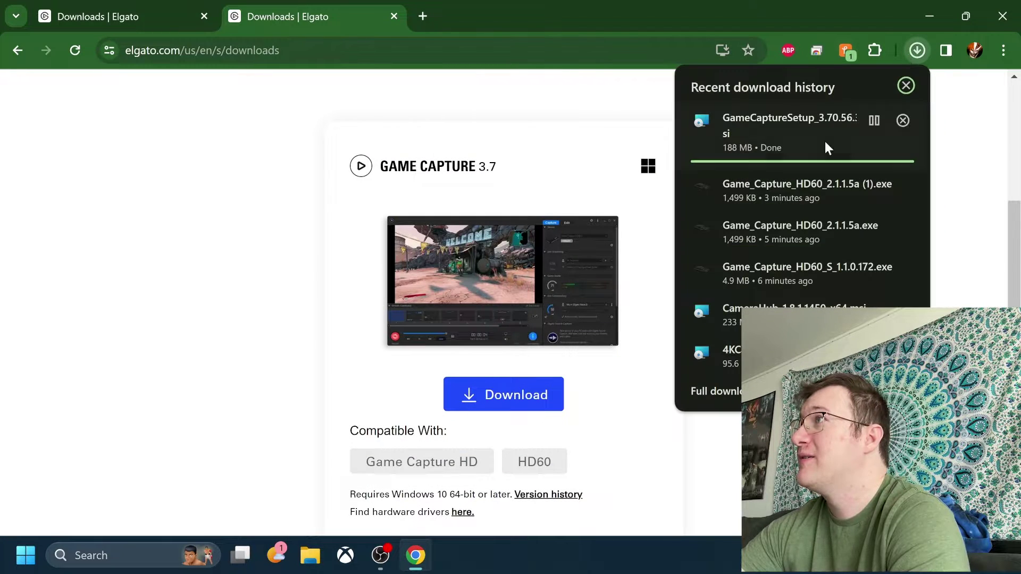
click(754, 119)
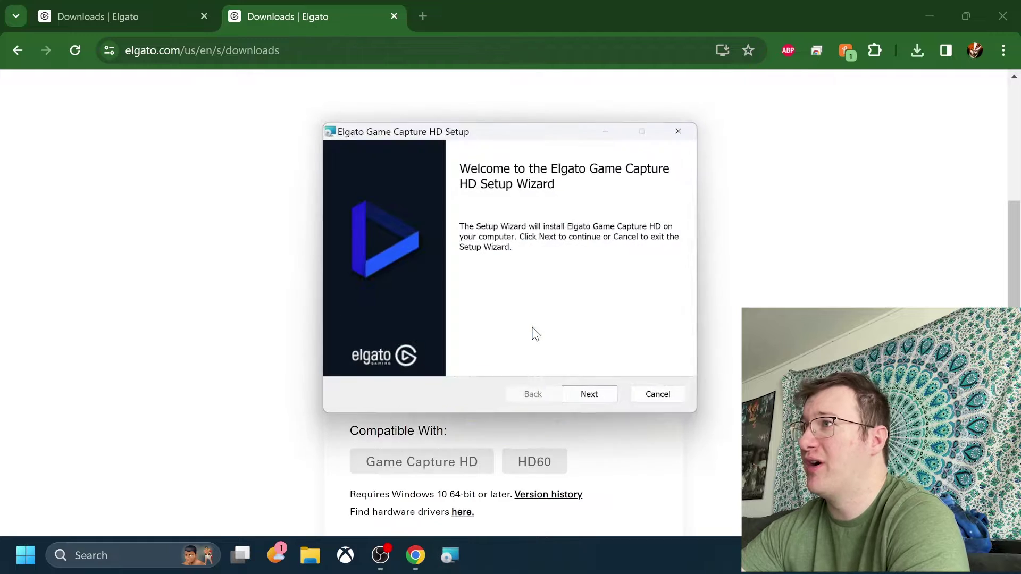
Accept the licence, untick Elgato Sound Capture, keep the default folder, install and finish.
click(565, 398)
click(441, 369)
click(580, 396)
click(579, 397)
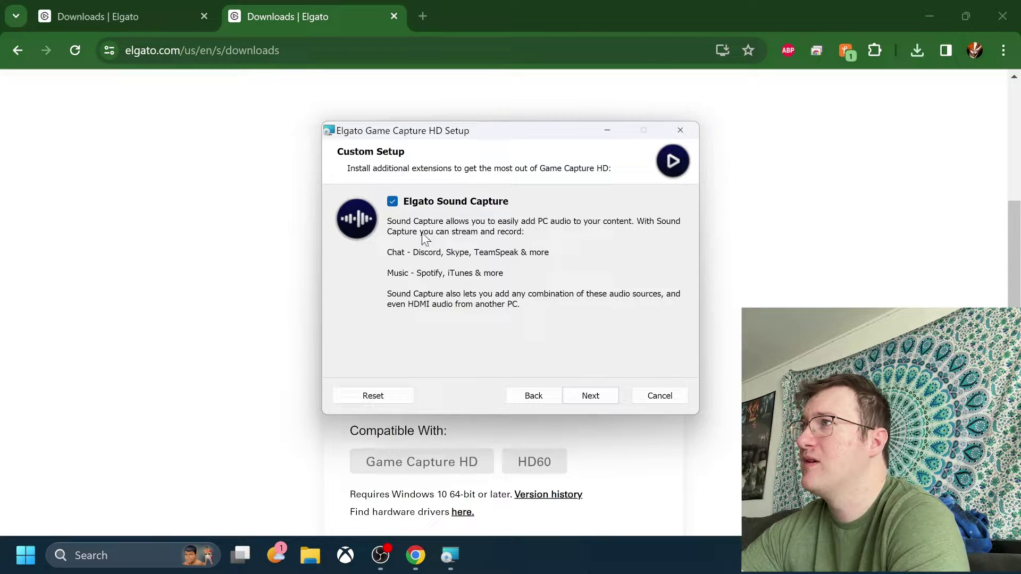
click(392, 203)
click(589, 399)
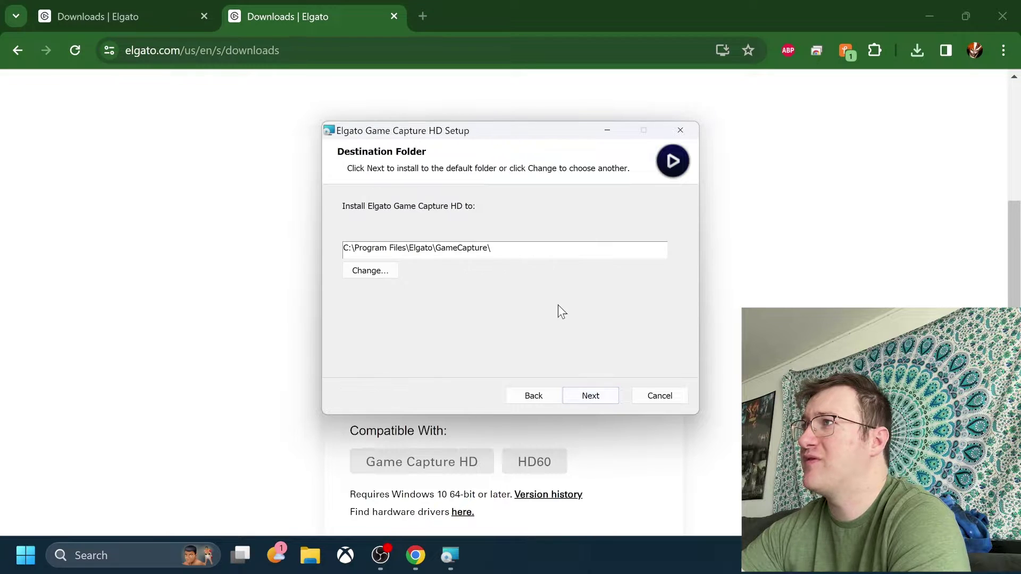
click(592, 396)
click(579, 394)
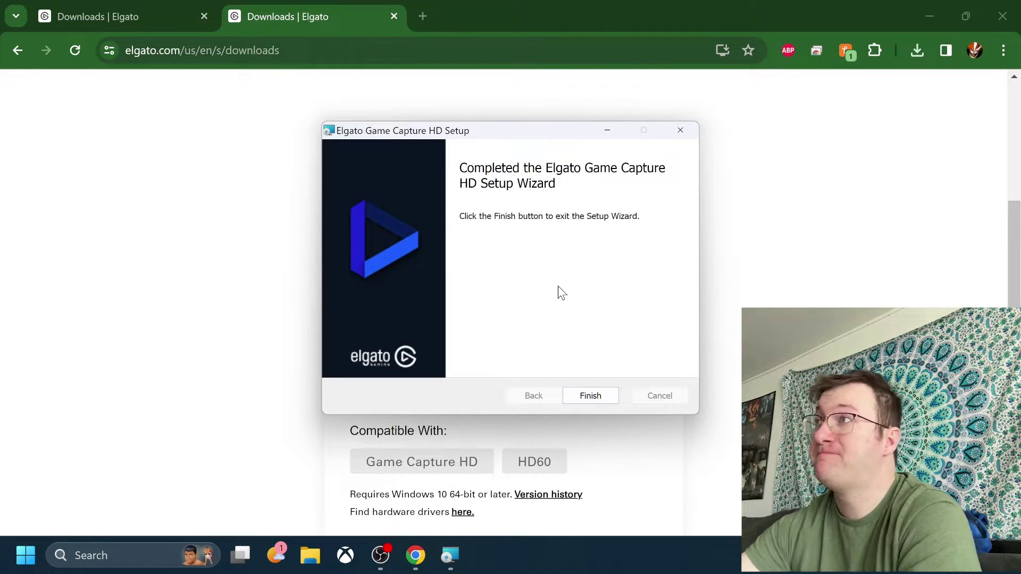
click(590, 396)
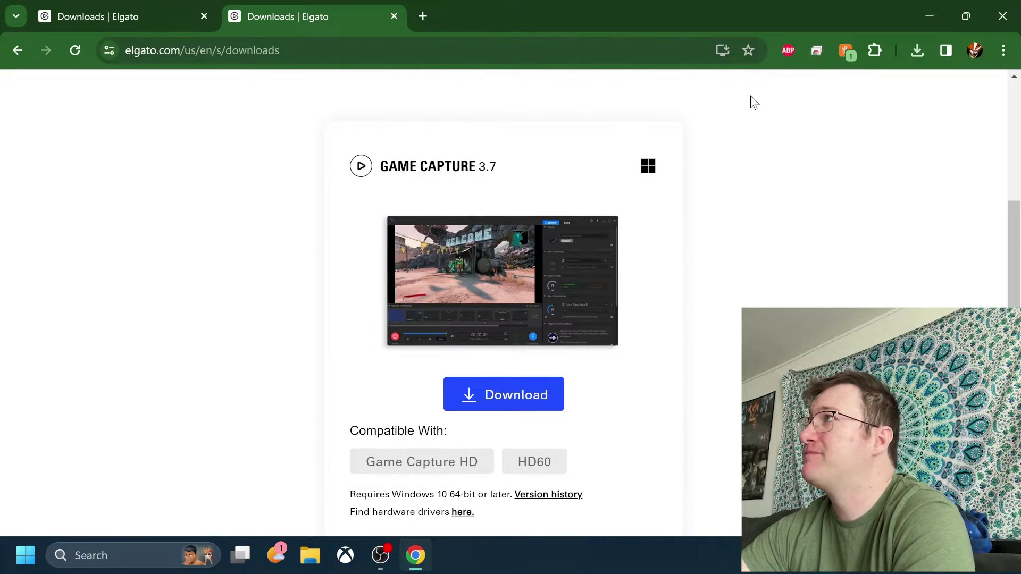
Minimize Chrome and launch Elgato Game Capture HD from its desktop shortcut.
click(929, 10)
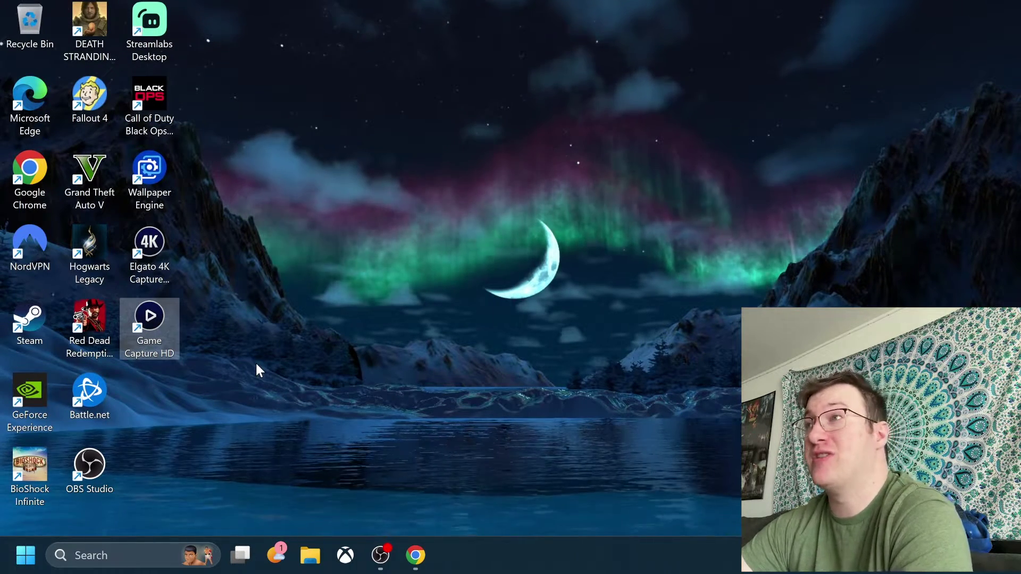
click(171, 315)
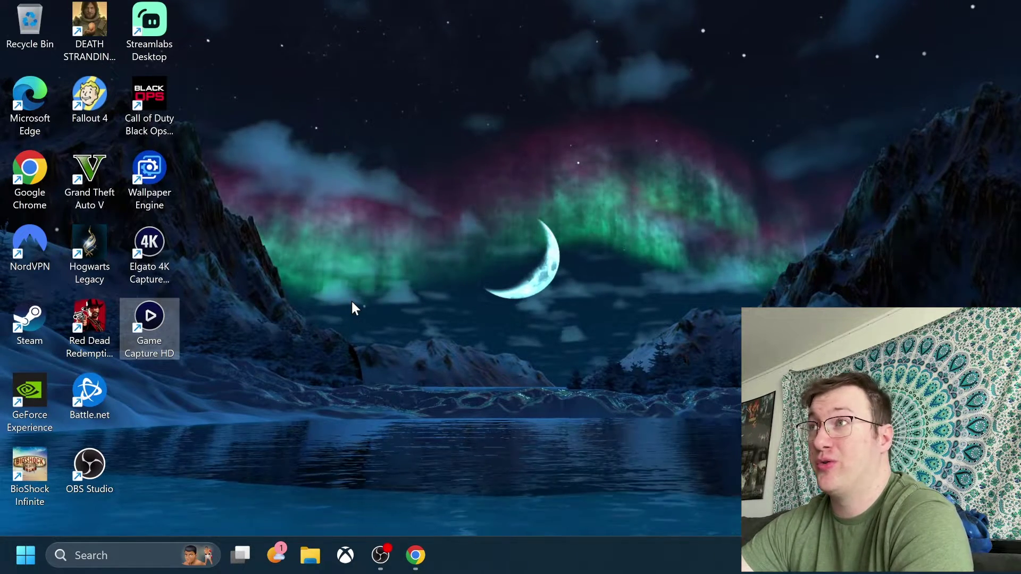
click(329, 427)
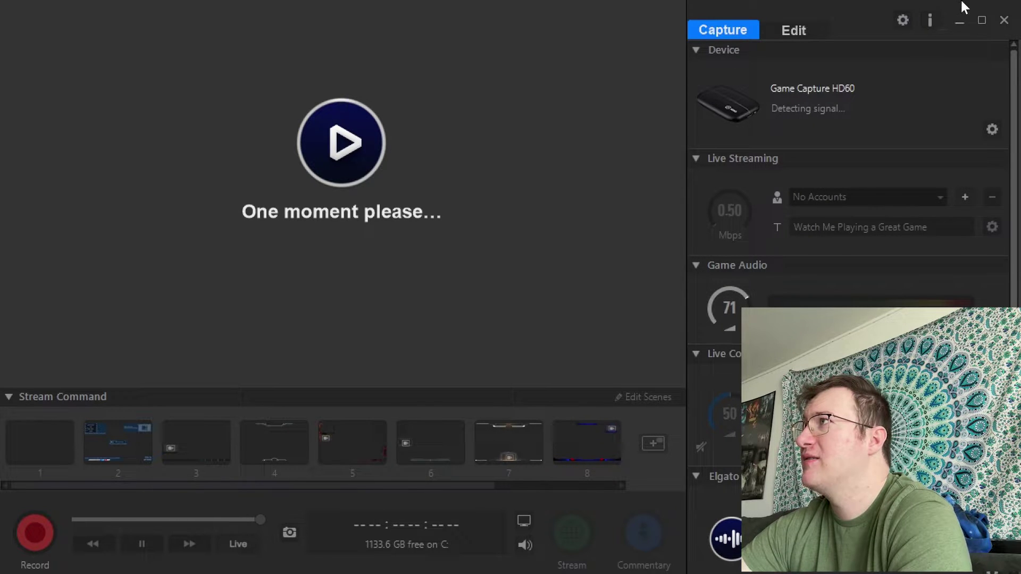
click(904, 14)
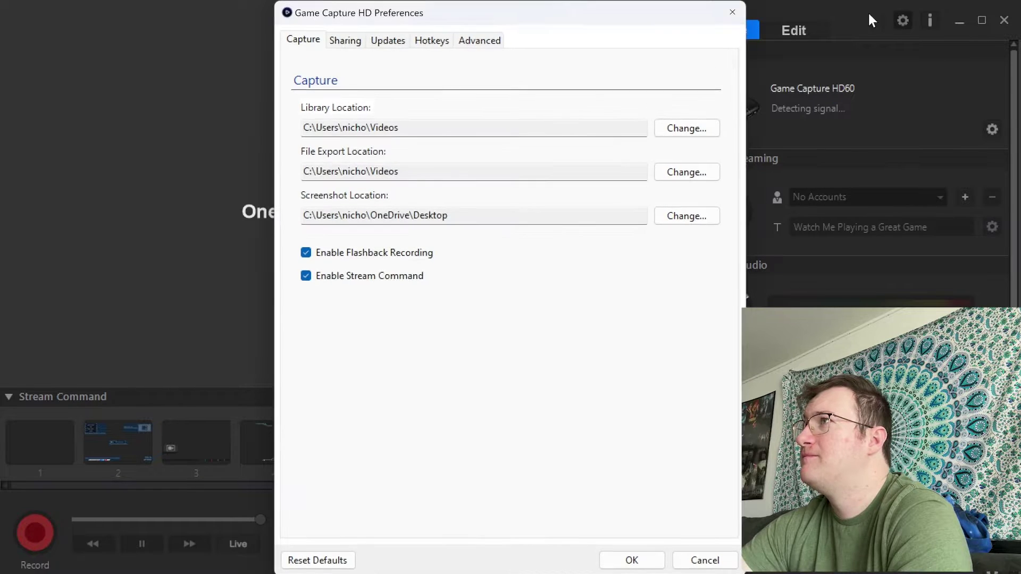
click(378, 41)
click(340, 41)
click(302, 42)
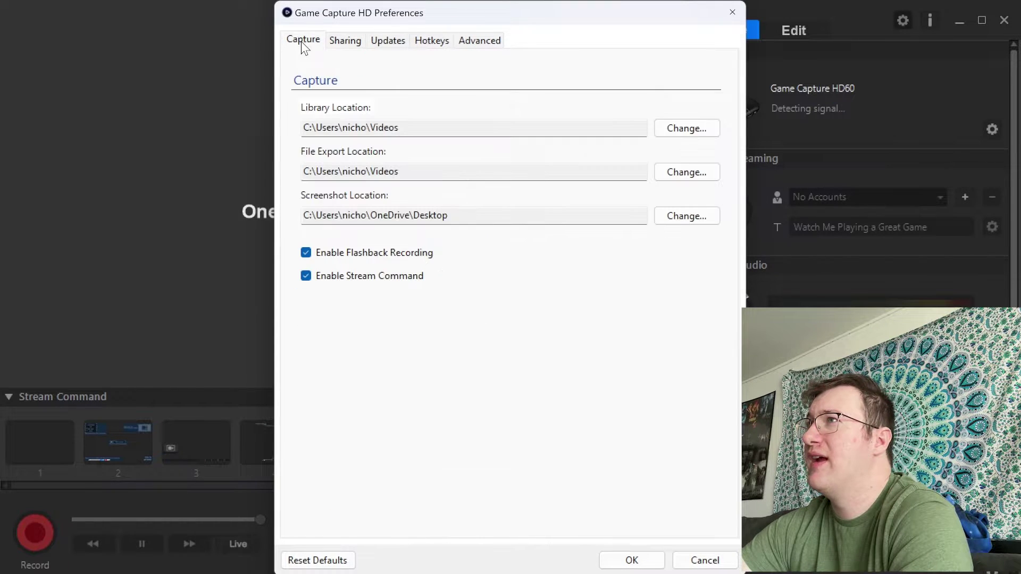
click(479, 41)
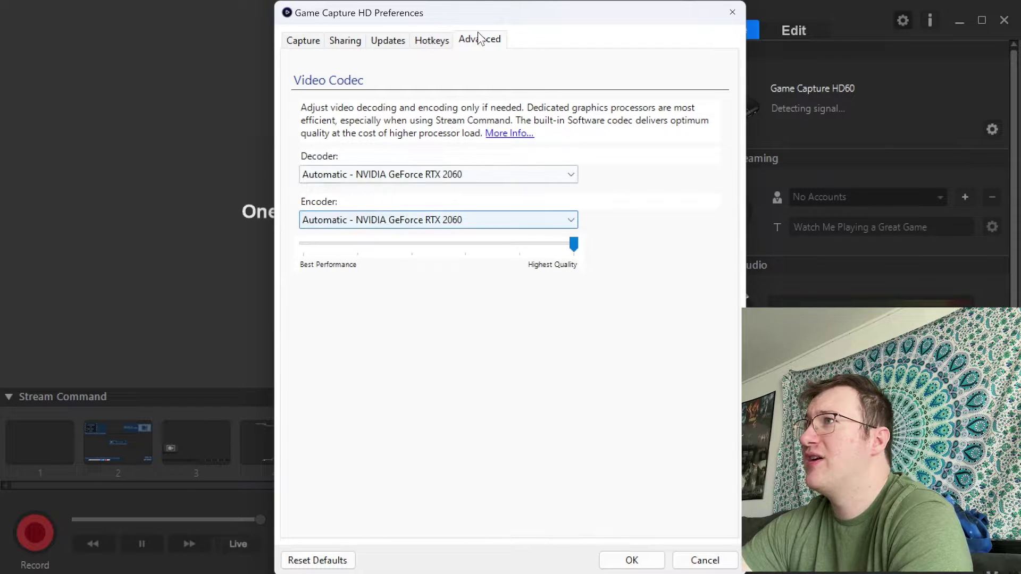
click(731, 12)
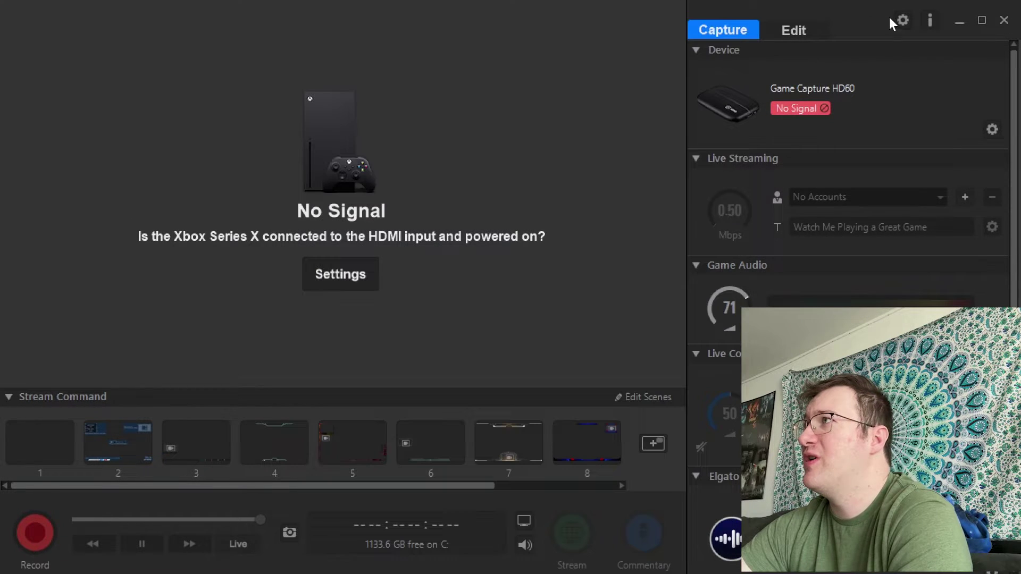
click(956, 21)
click(449, 558)
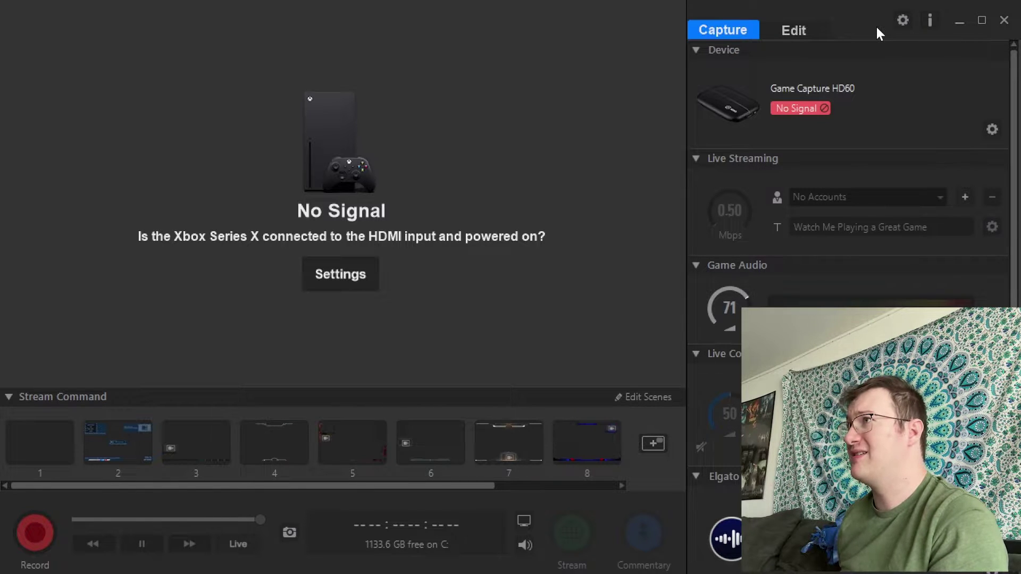
key(super)
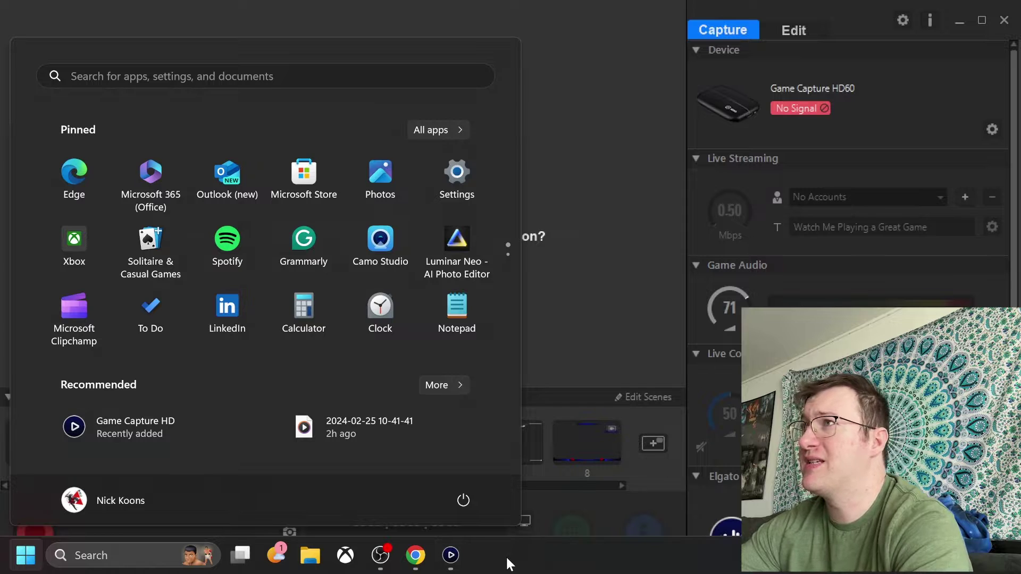
click(529, 564)
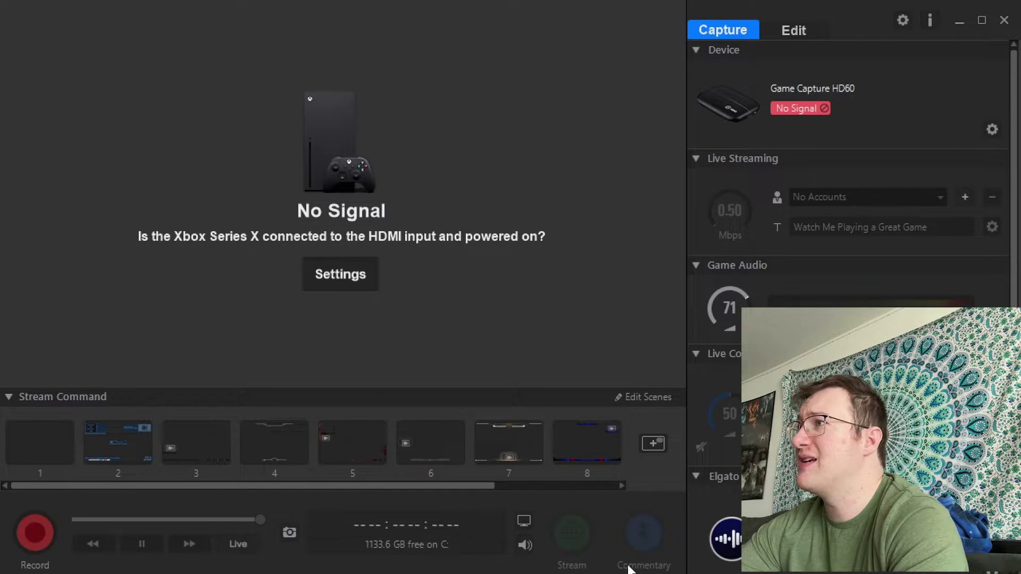
click(903, 22)
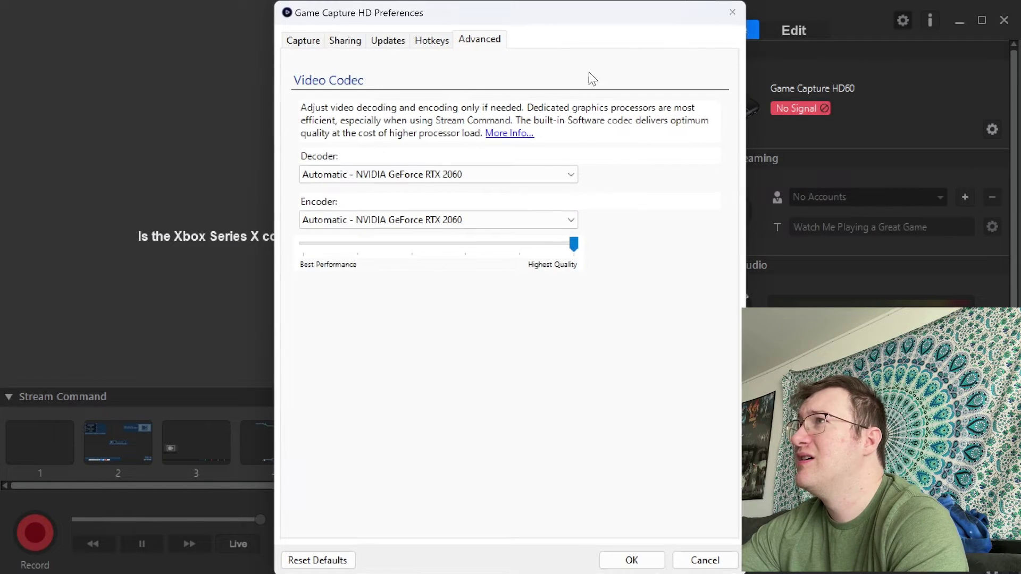
click(318, 40)
click(391, 42)
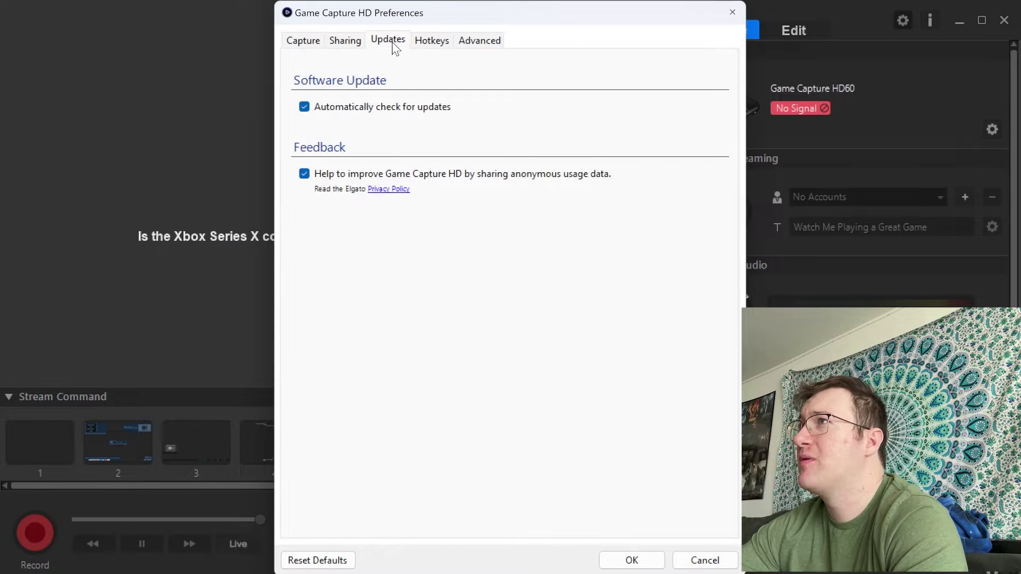
click(432, 41)
click(472, 42)
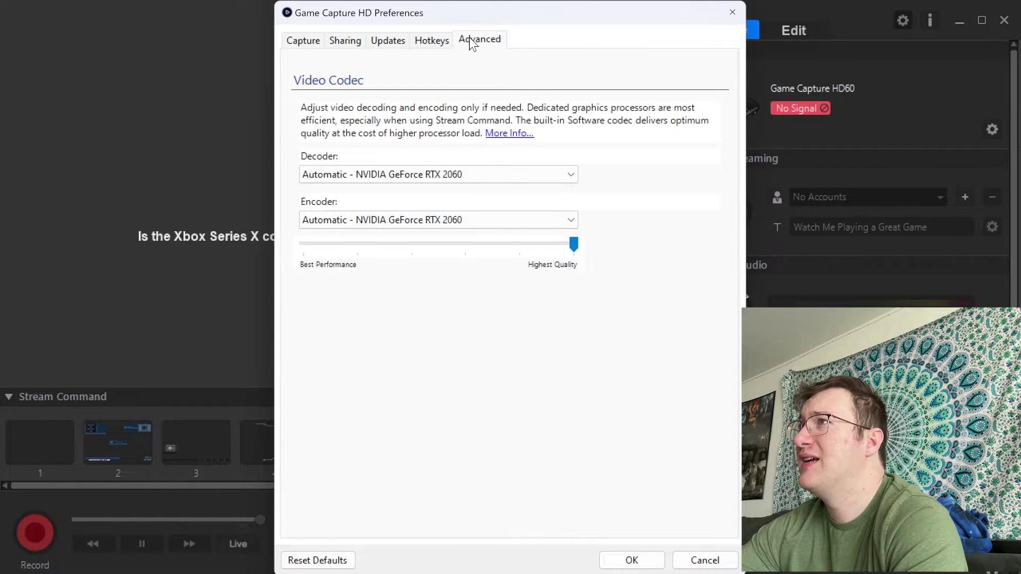
click(315, 41)
click(732, 12)
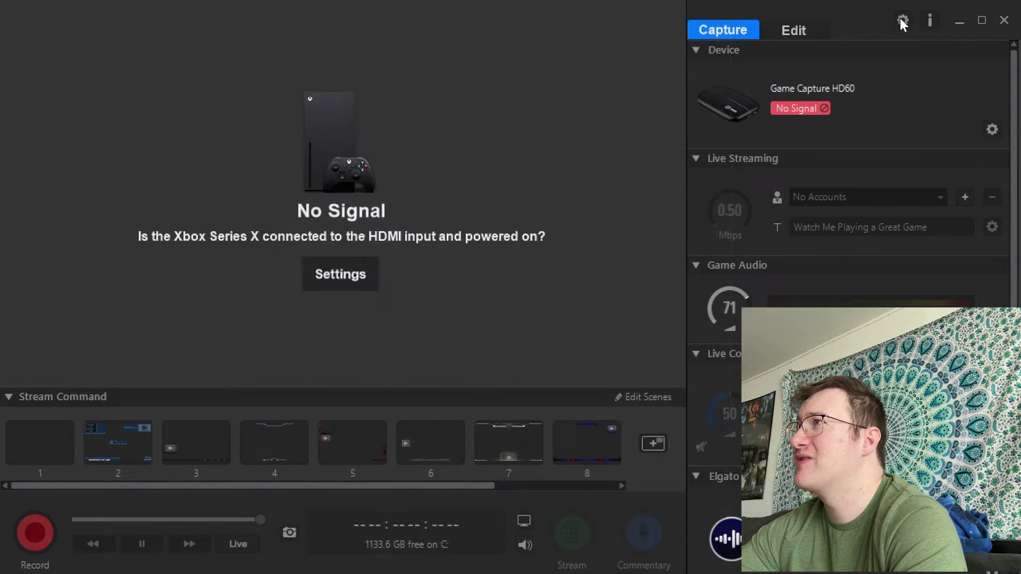
click(931, 21)
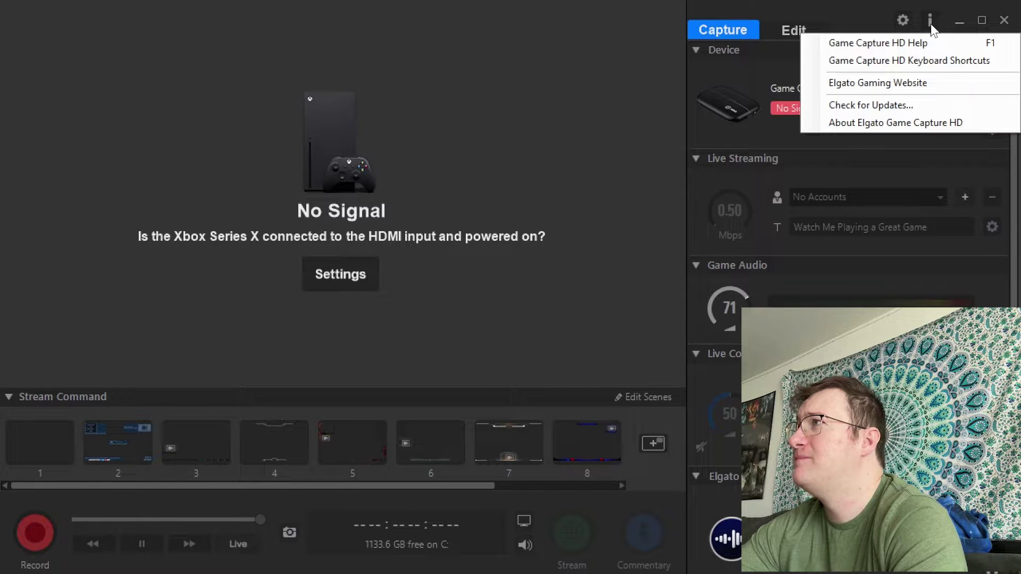
click(861, 16)
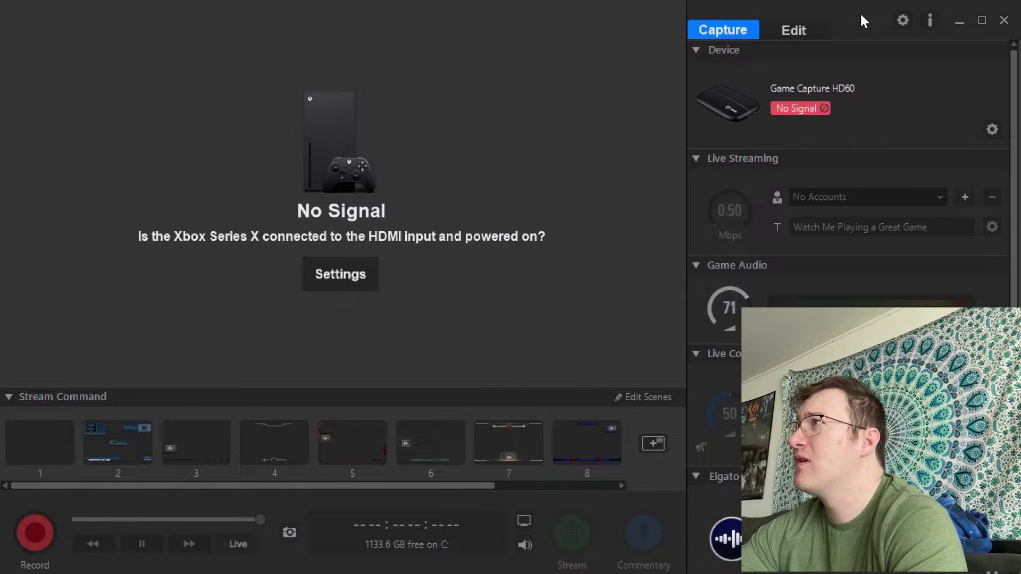
Set the HD60 input device to Other, keeping Standard colour range and the HD 1080 profile.
click(991, 131)
click(552, 191)
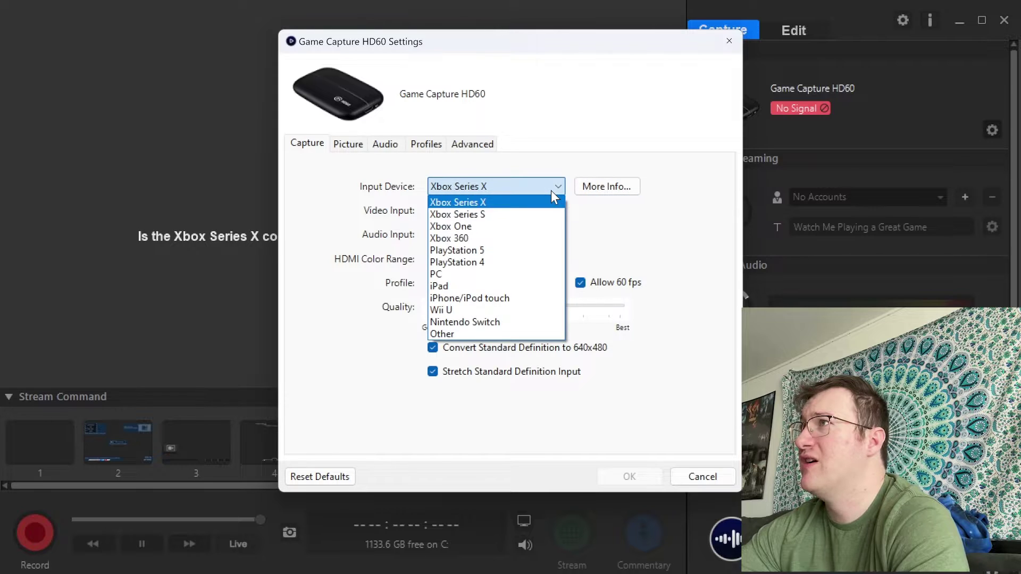
click(461, 334)
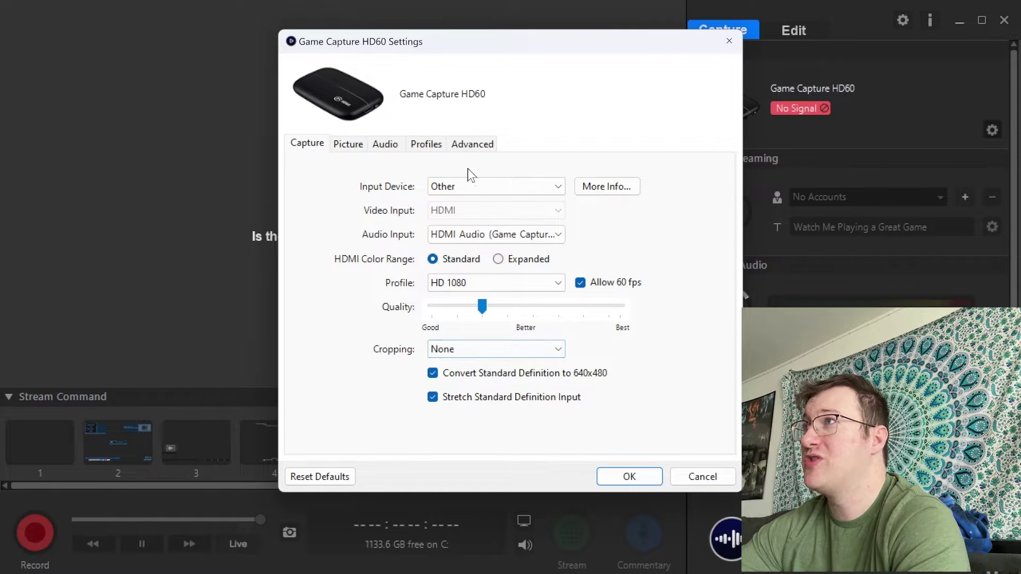
click(499, 259)
click(441, 261)
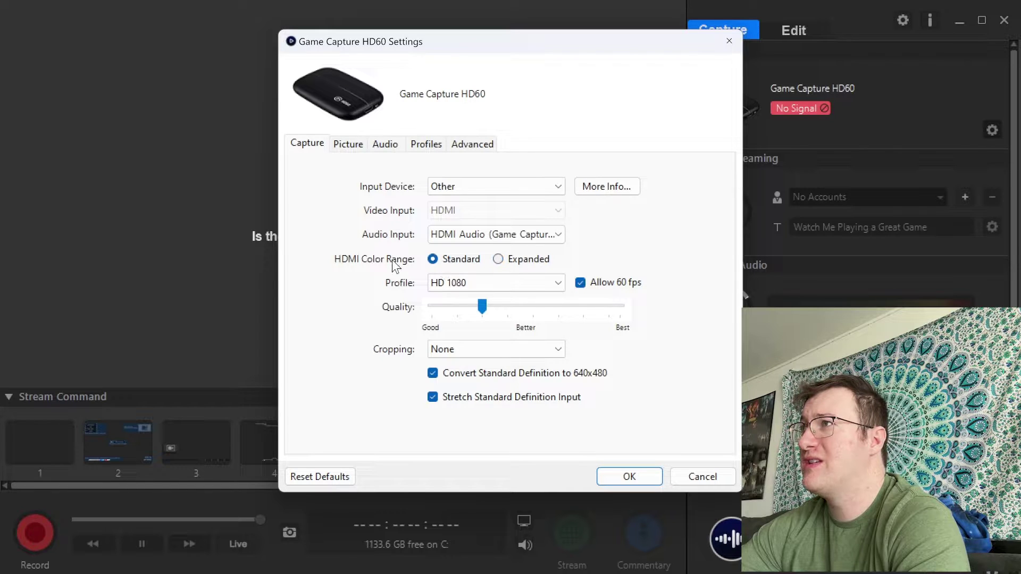
click(537, 279)
click(540, 282)
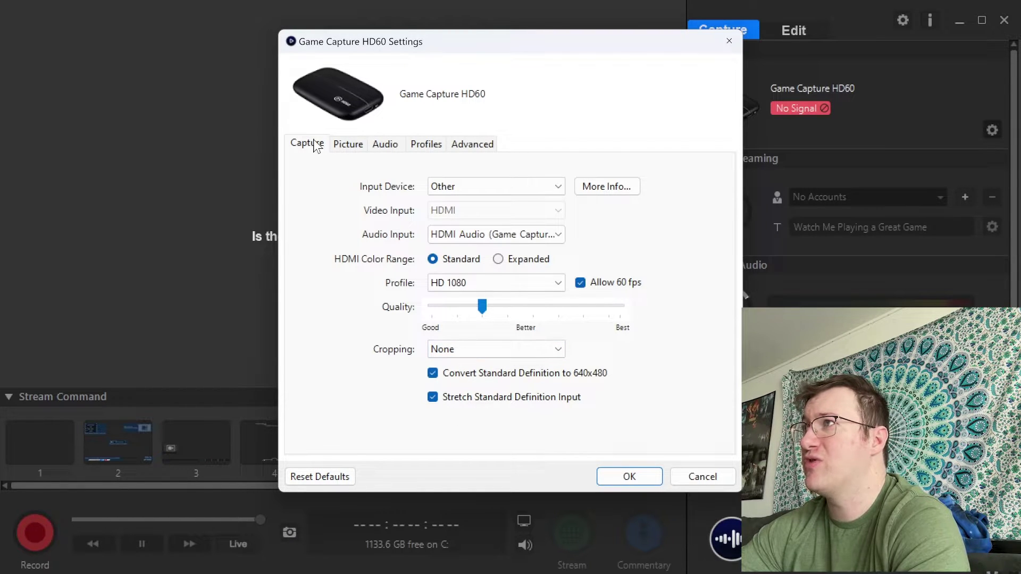
Review the Picture, Profiles and TV Compatibility tabs, then save the device settings.
click(352, 150)
click(417, 145)
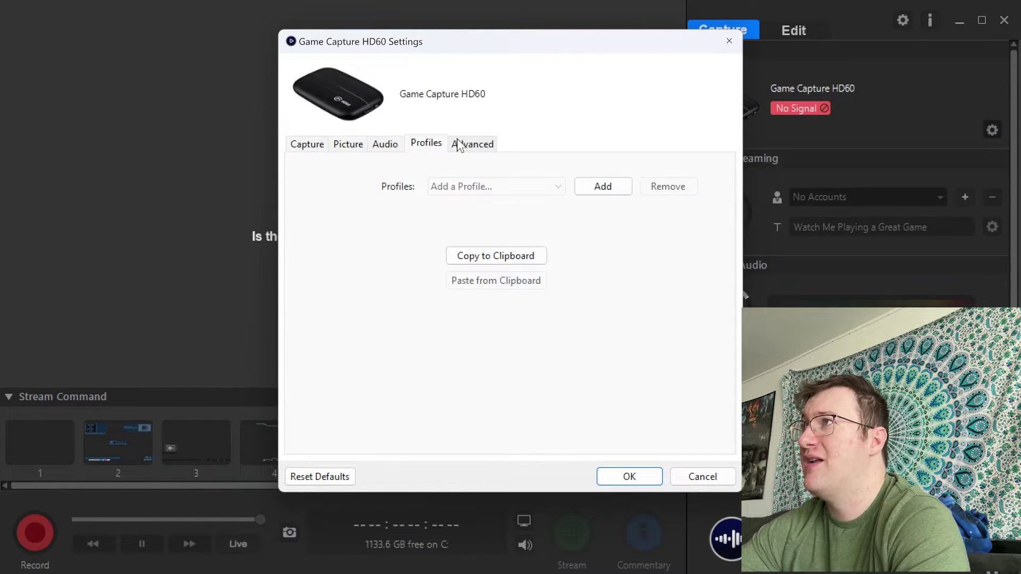
click(475, 147)
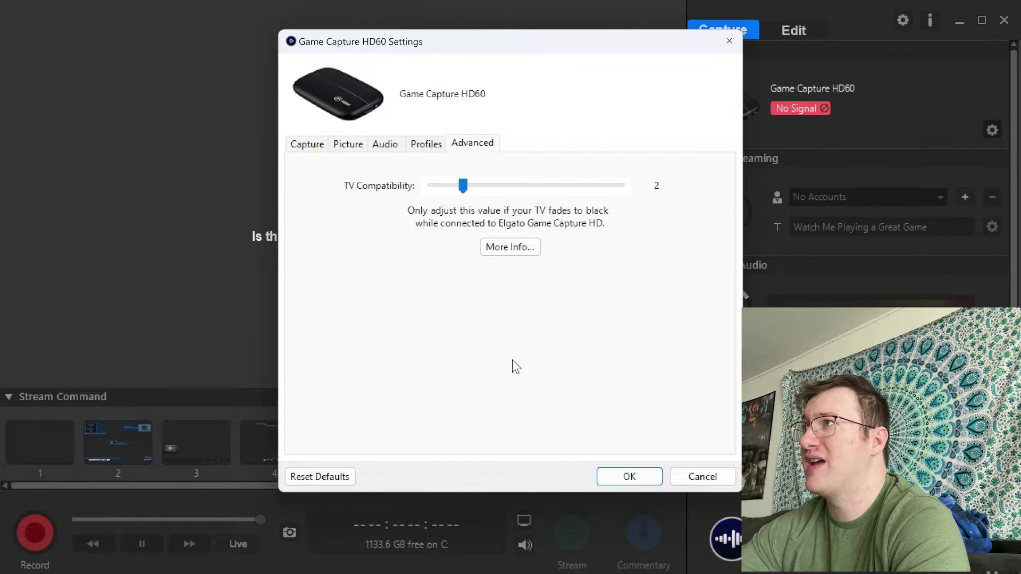
click(630, 477)
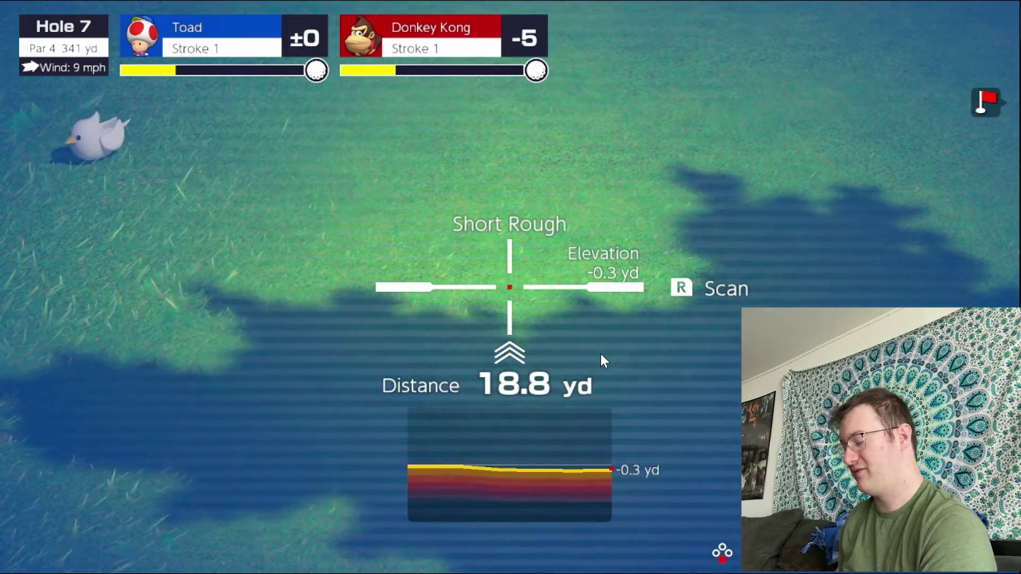
Leave full-screen for the full capture interface and return the Switch to its Home menu.
click(951, 72)
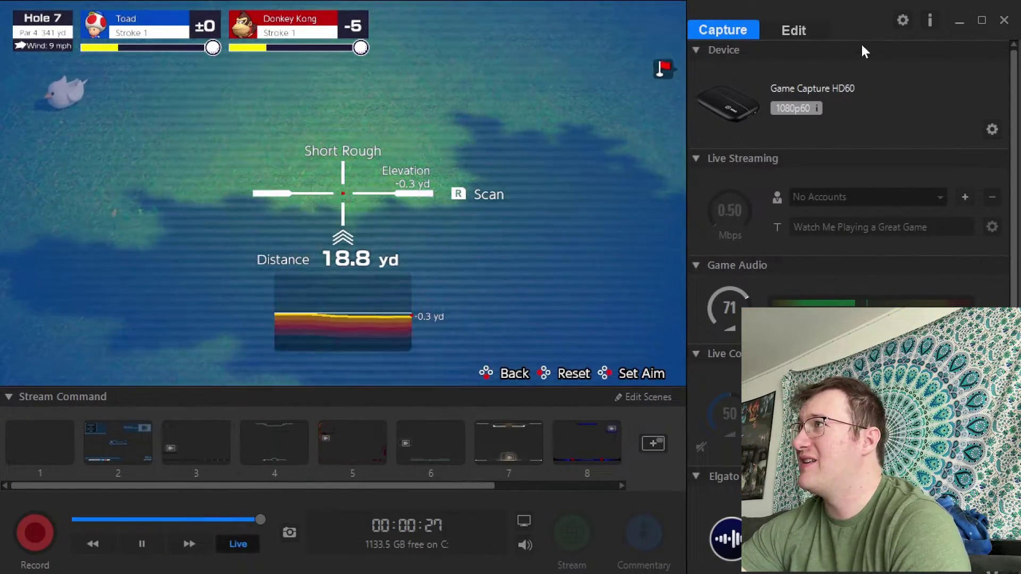
mouse_move(719, 299)
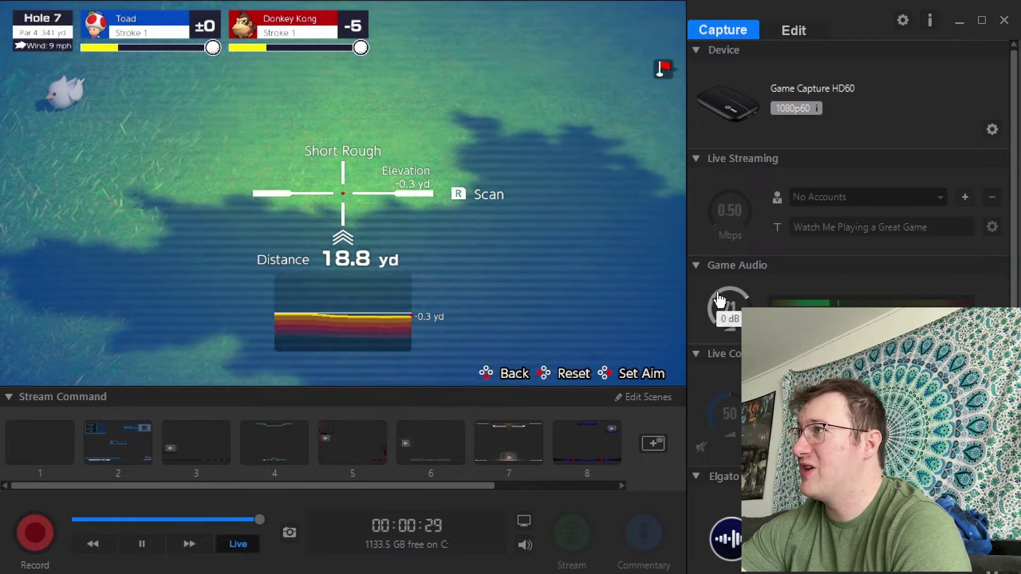
scroll(737, 294, down, 6)
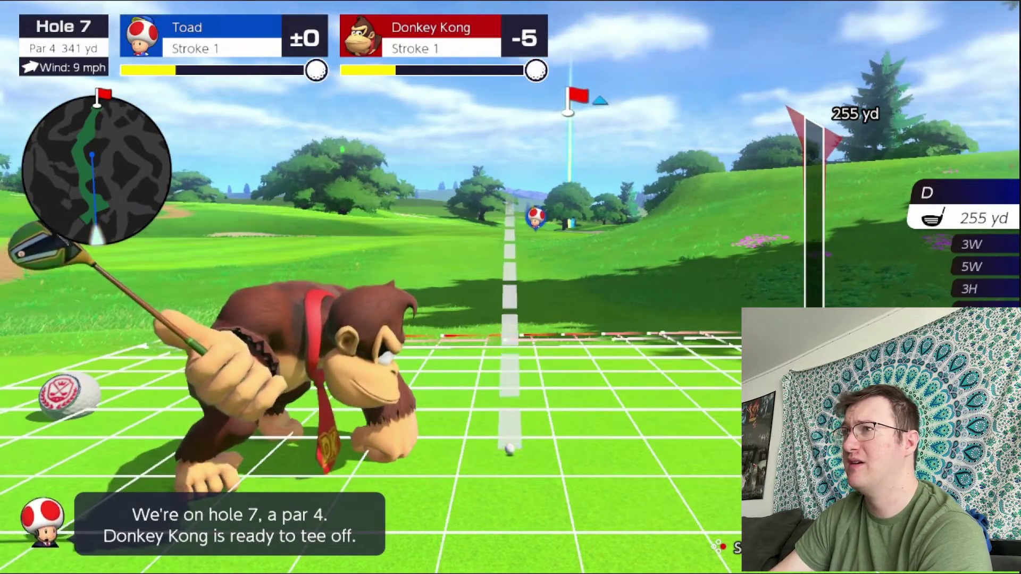
key(Home)
Request closing Mario Golf: Super Rush with X and confirm with A.
key(x)
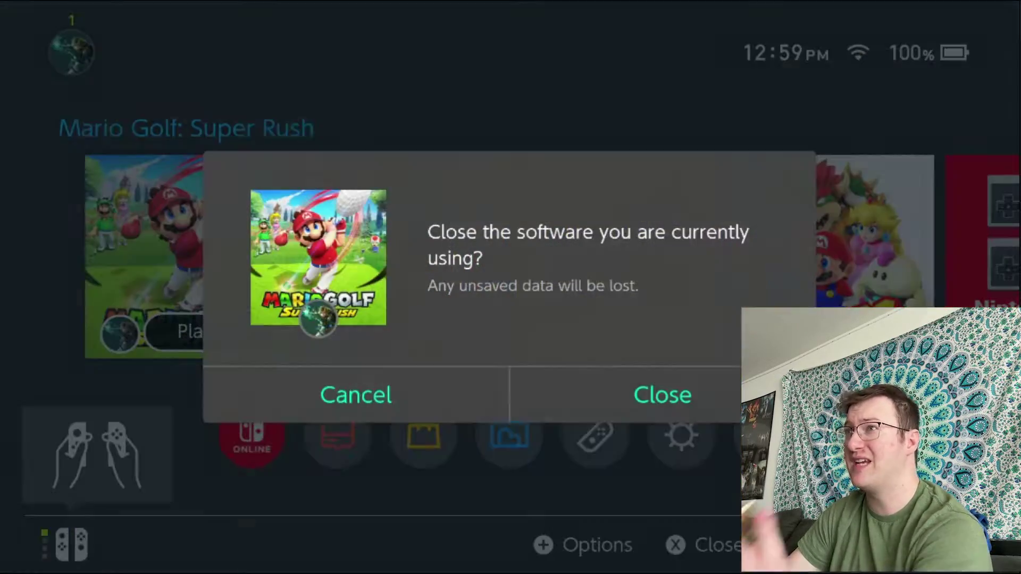
key(a)
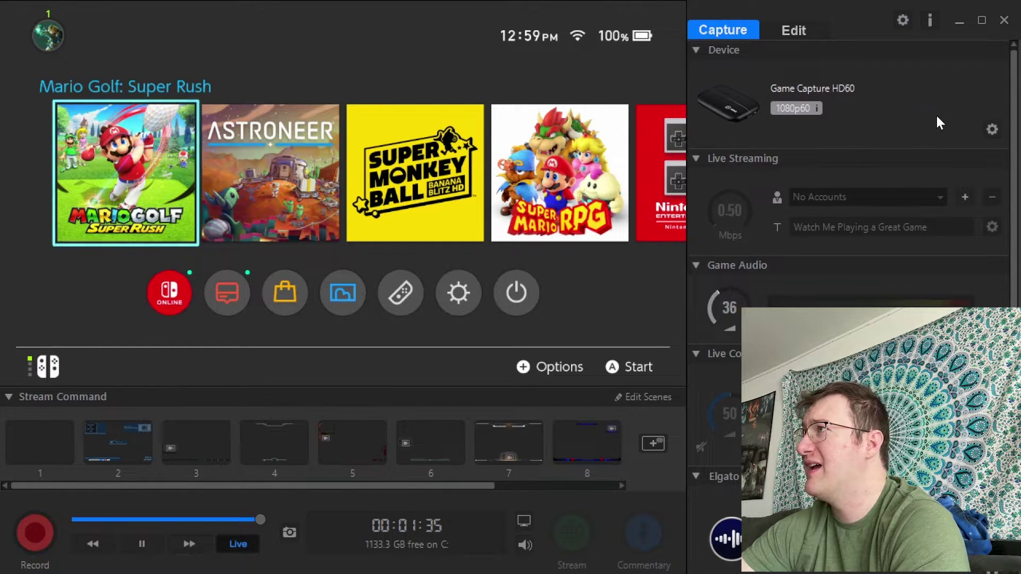
Browse the HD60 device settings' Capture, Picture, Audio, Profiles and Advanced tabs, then cancel.
click(992, 130)
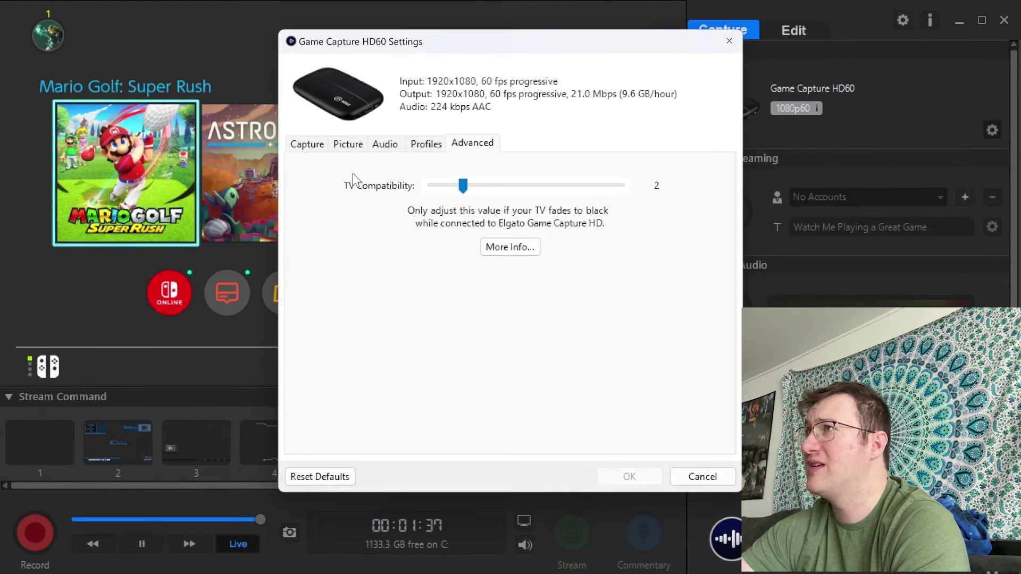
click(307, 144)
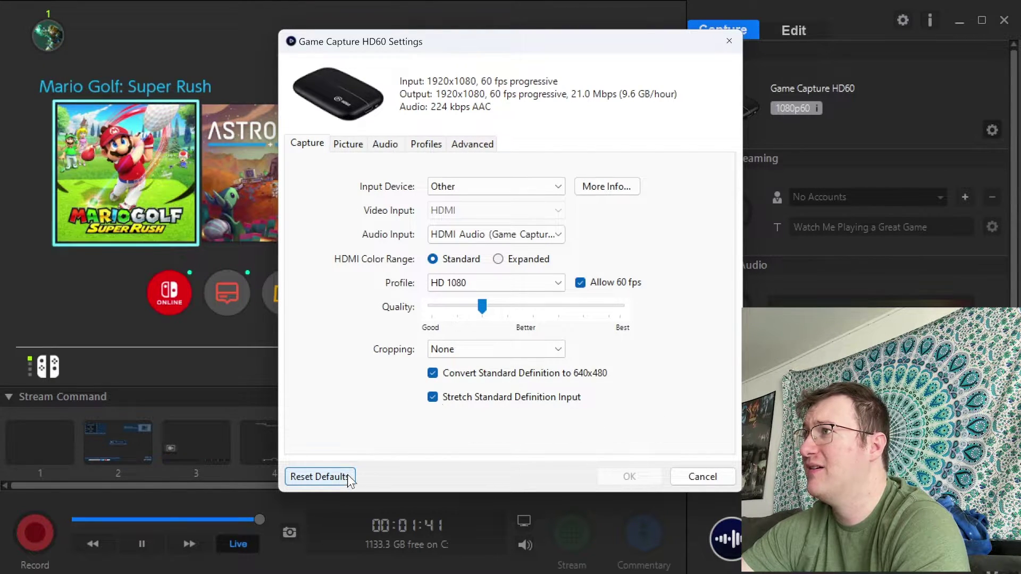
click(359, 149)
click(399, 150)
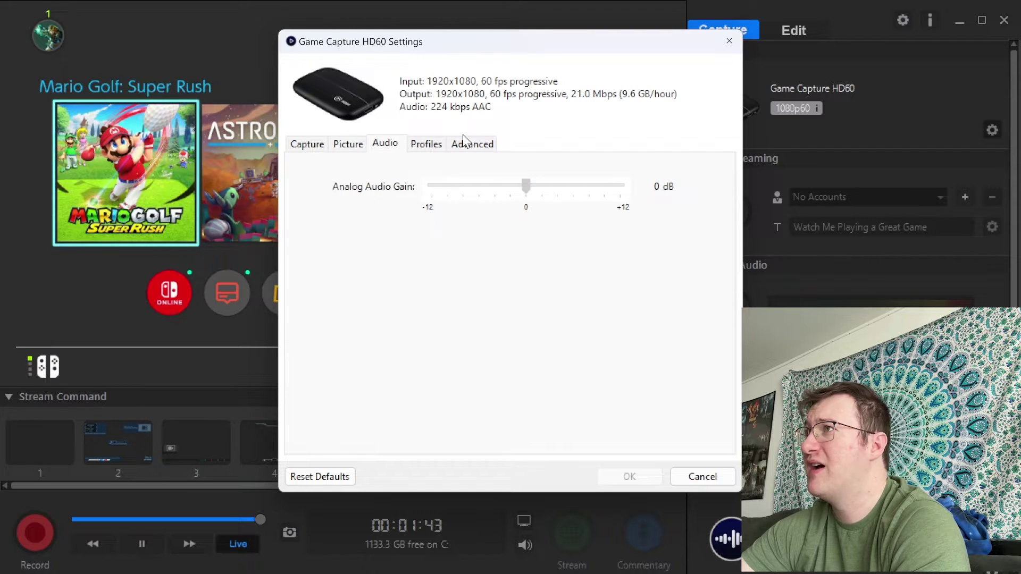
click(436, 148)
click(462, 145)
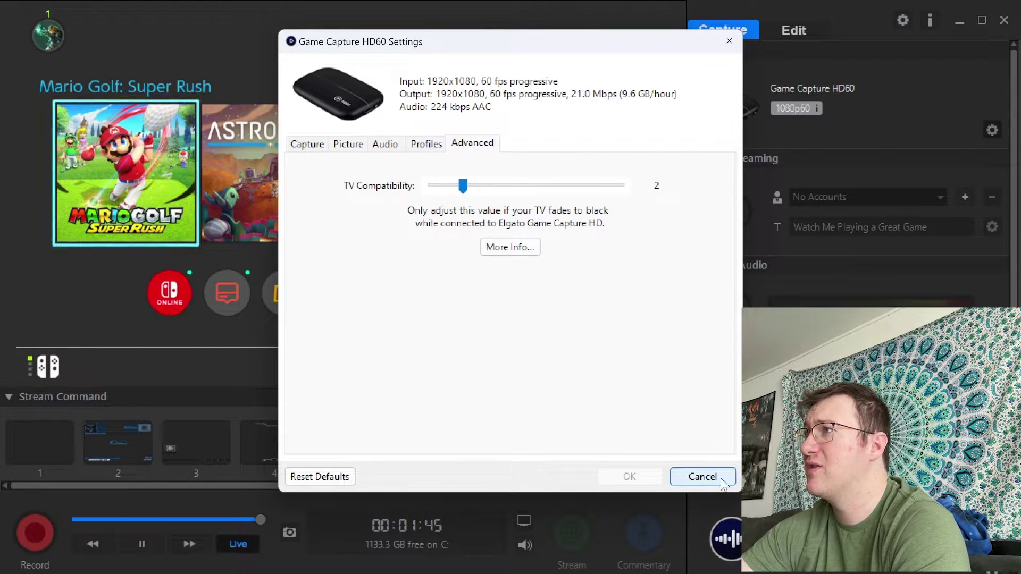
click(702, 476)
Browse the app preferences' sharing, codec, update and capture location tabs, accept, then reopen and close them.
click(903, 20)
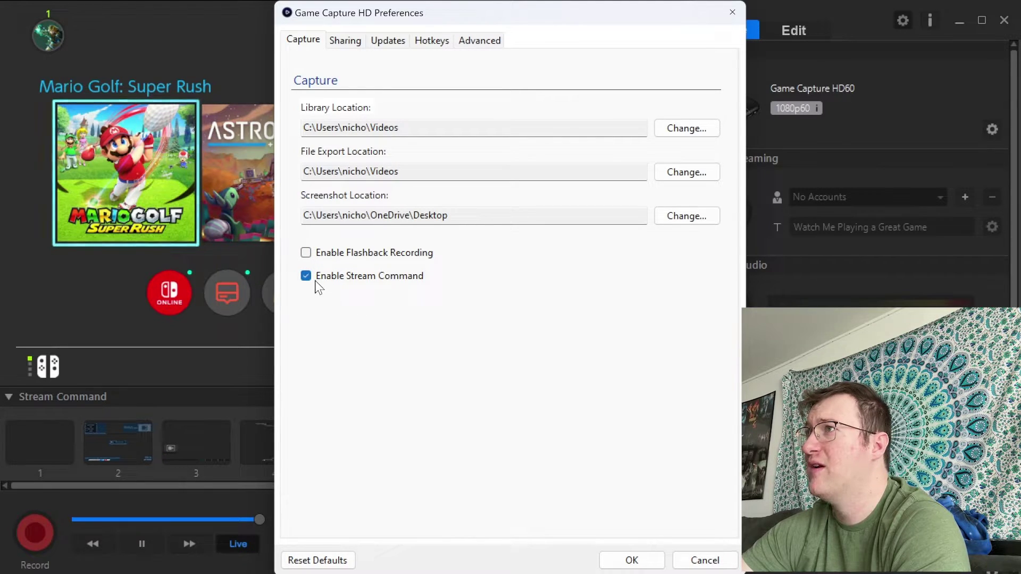
click(358, 45)
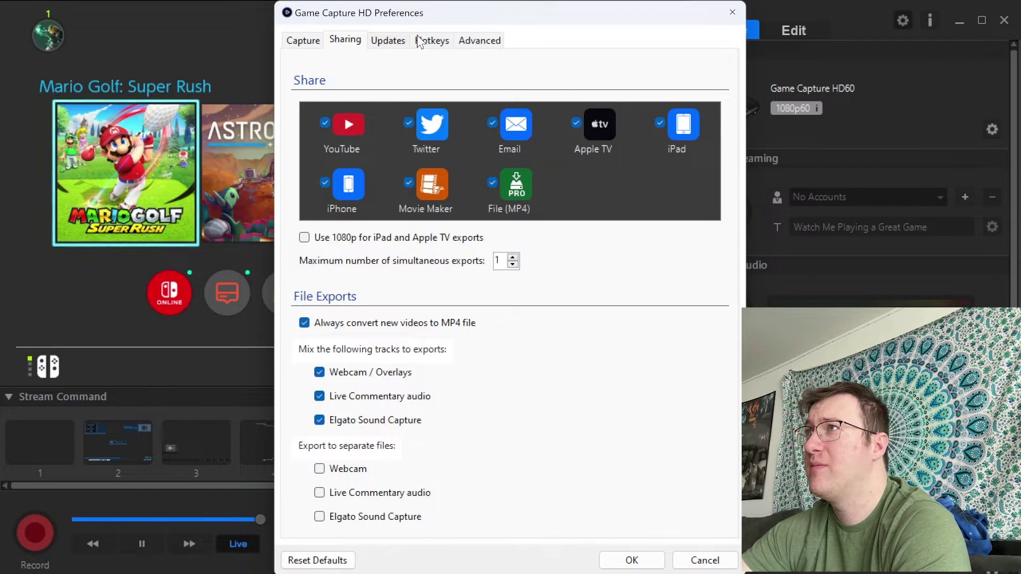
click(462, 42)
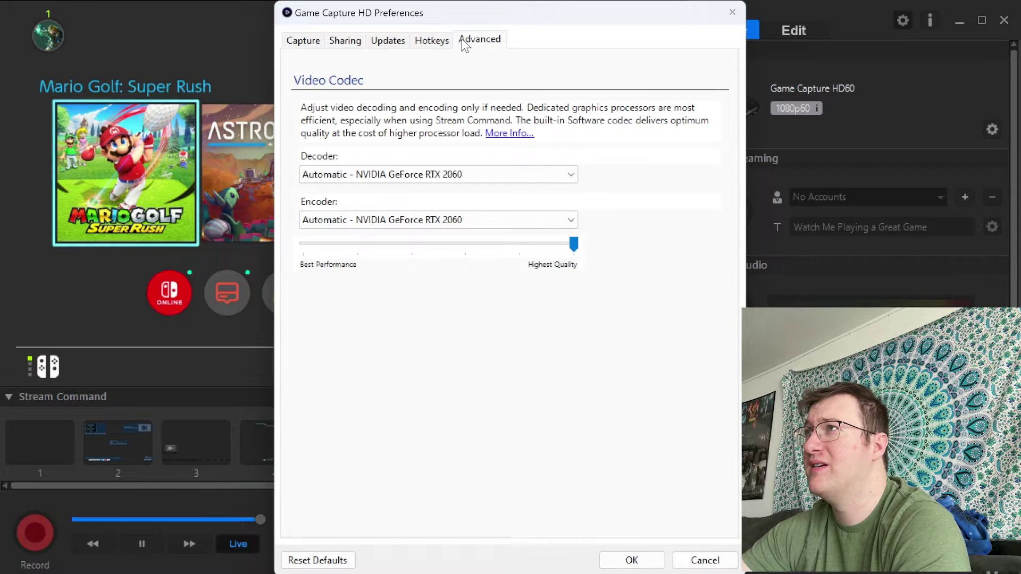
click(390, 41)
click(353, 47)
click(314, 45)
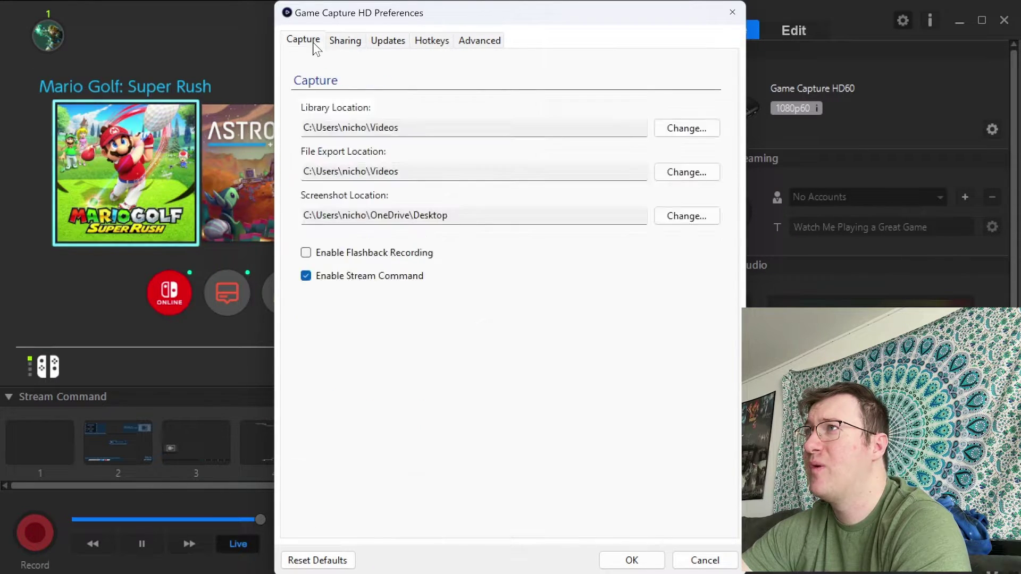
click(656, 561)
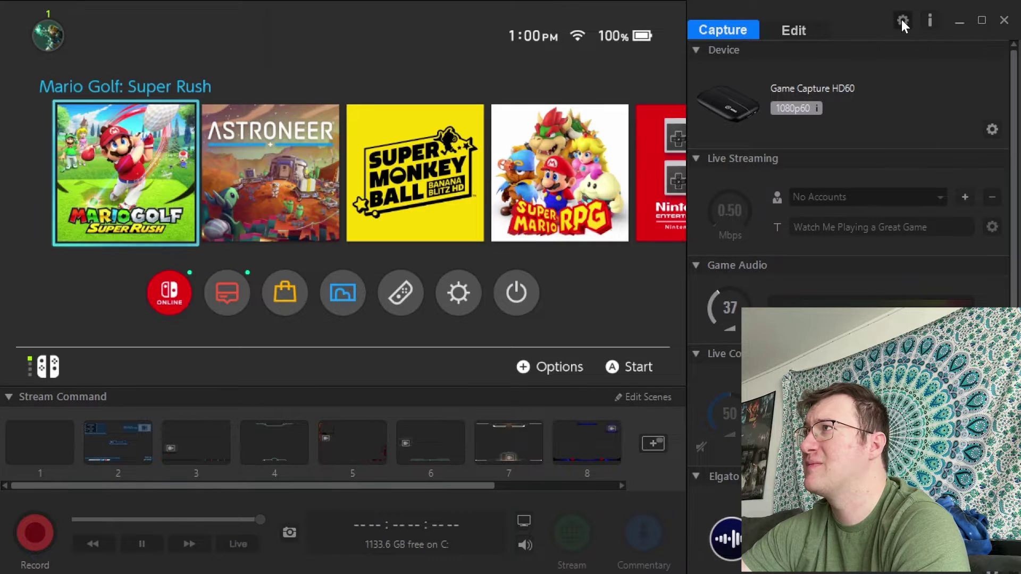
click(903, 20)
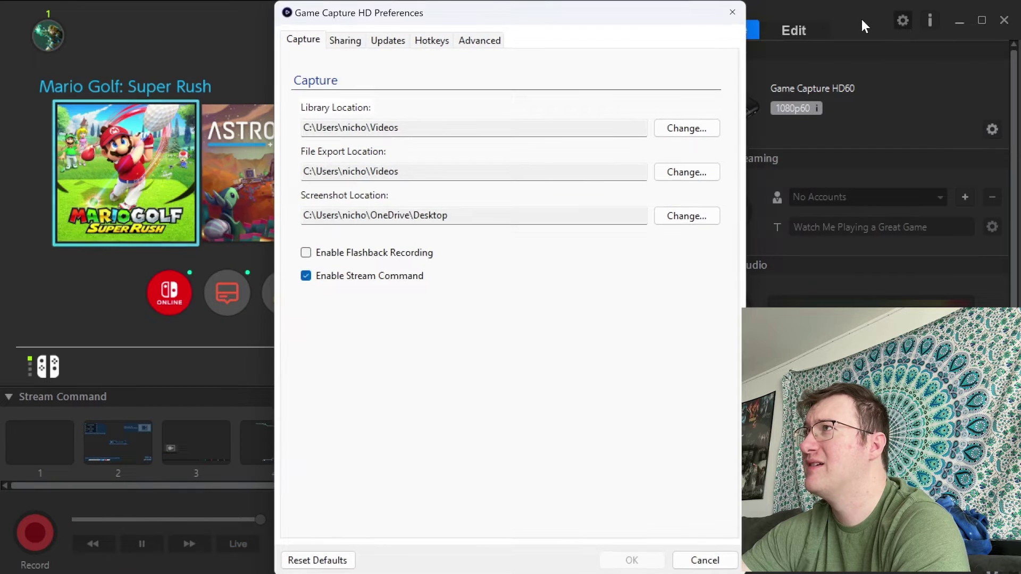
click(731, 11)
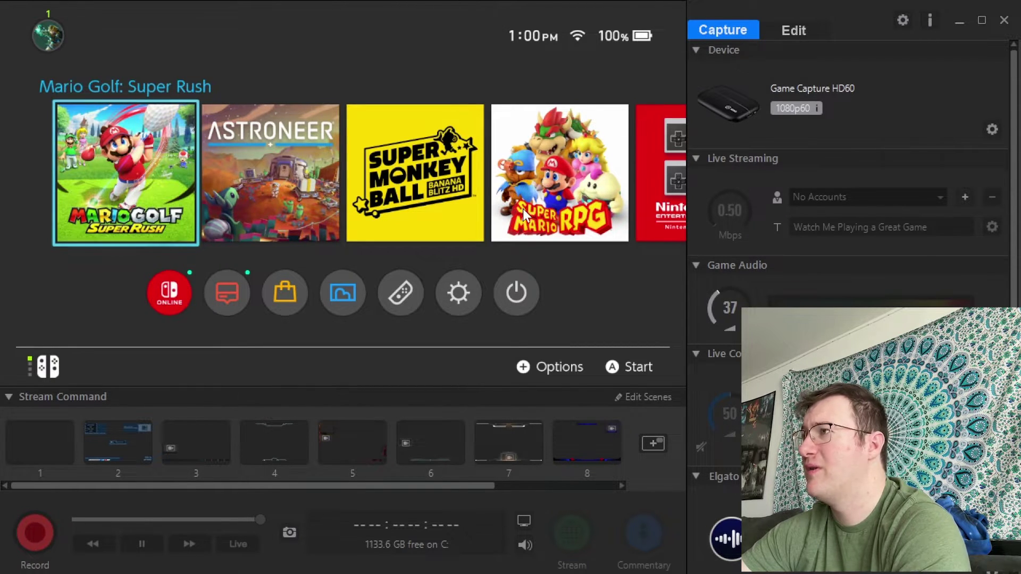
Minimize Chrome and show the desktop, bringing up the Game Capture HD taskbar preview.
key(alt+Tab)
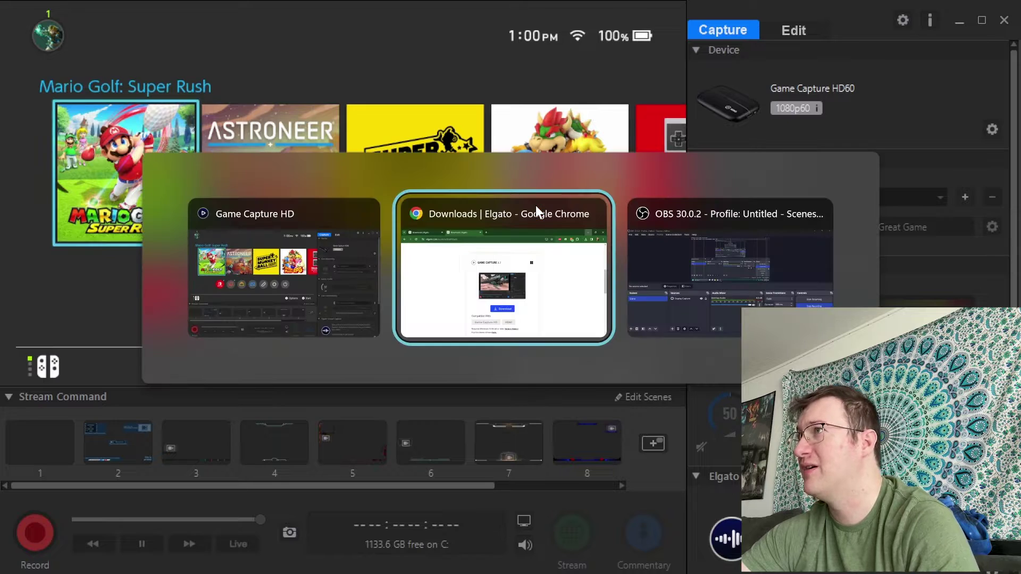
click(536, 206)
click(931, 20)
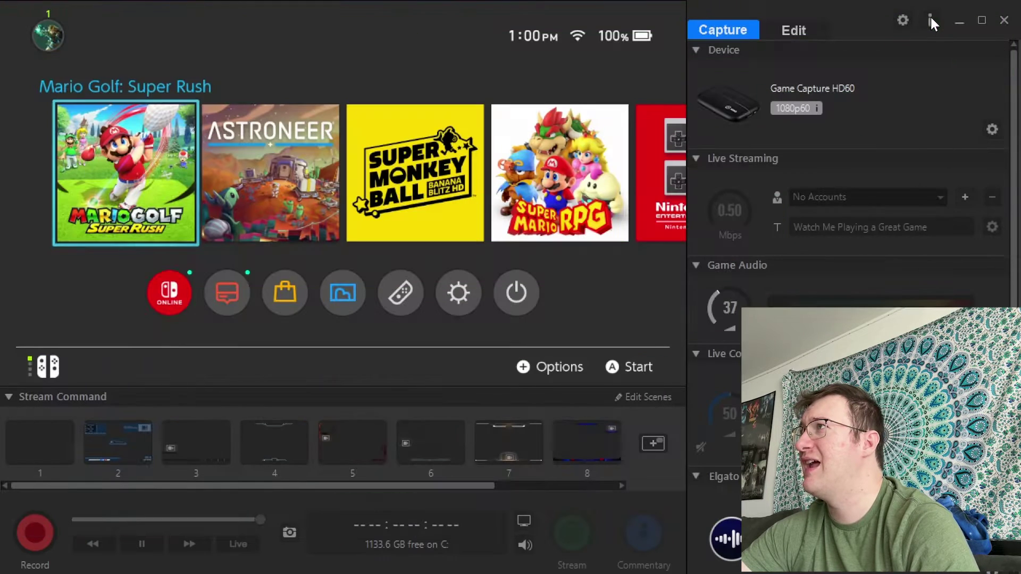
key(alt+Tab)
key(alt+Tab)
key(alt+Tab)
key(super+d)
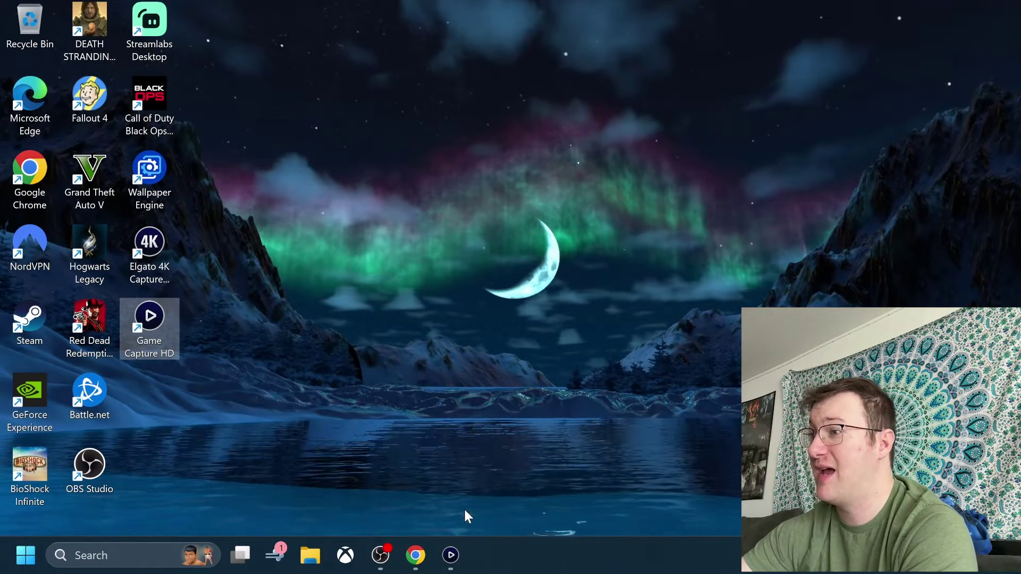
mouse_move(452, 560)
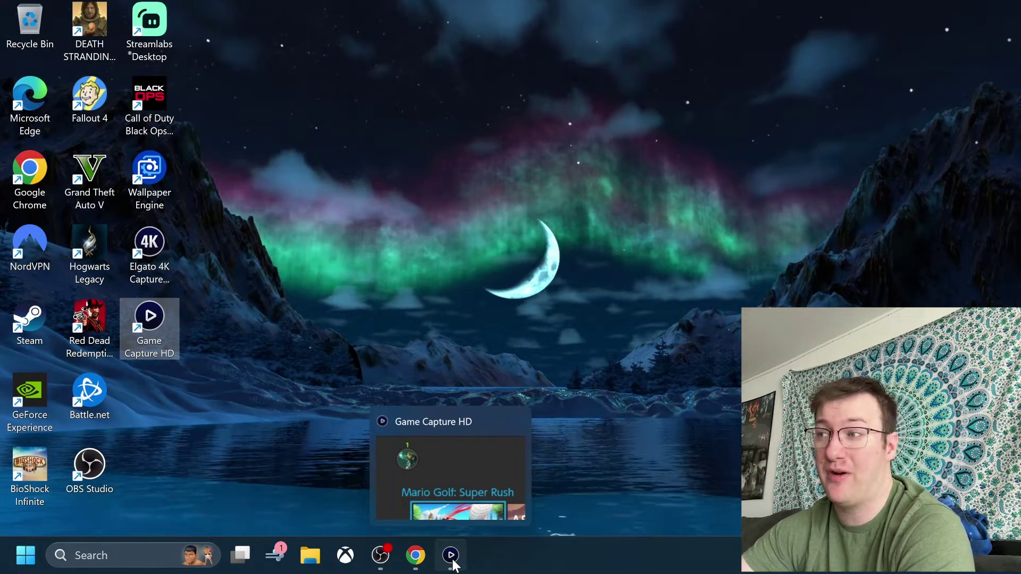
mouse_move(462, 477)
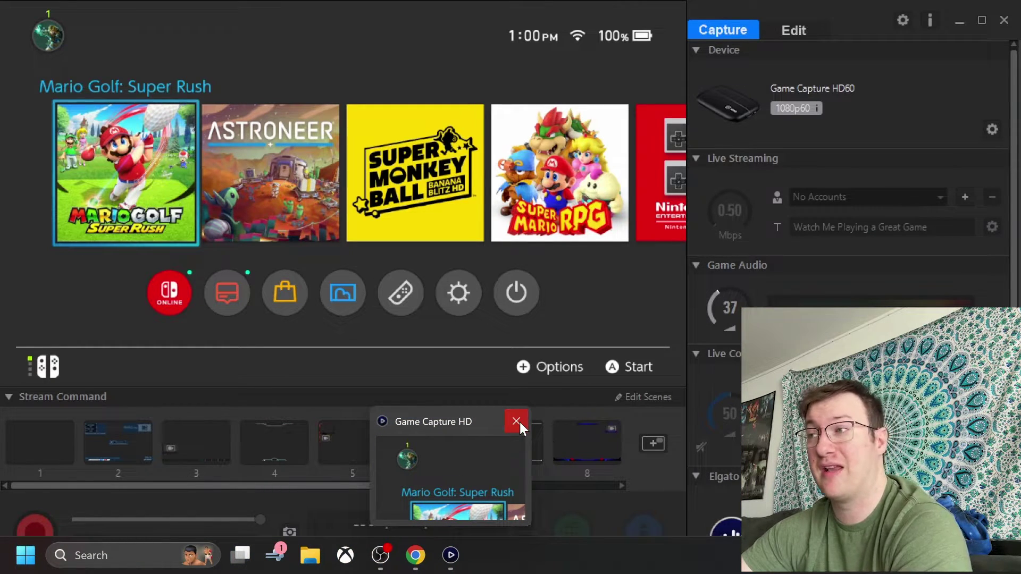
Close Elgato Game Capture HD and move the shortcuts, including Call of Duty, up beneath Streamlabs Desktop.
click(516, 422)
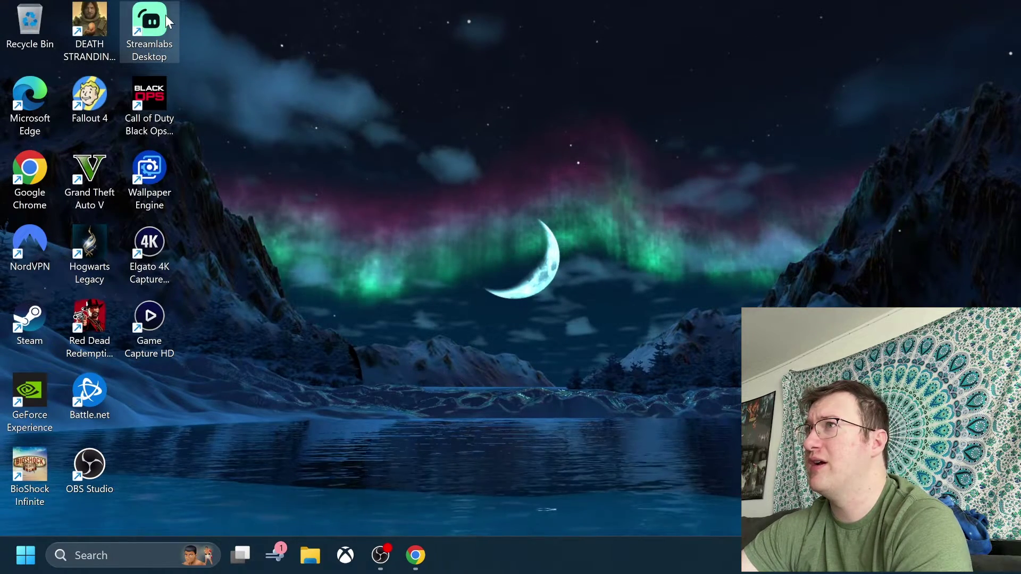
drag(165, 18, 171, 58)
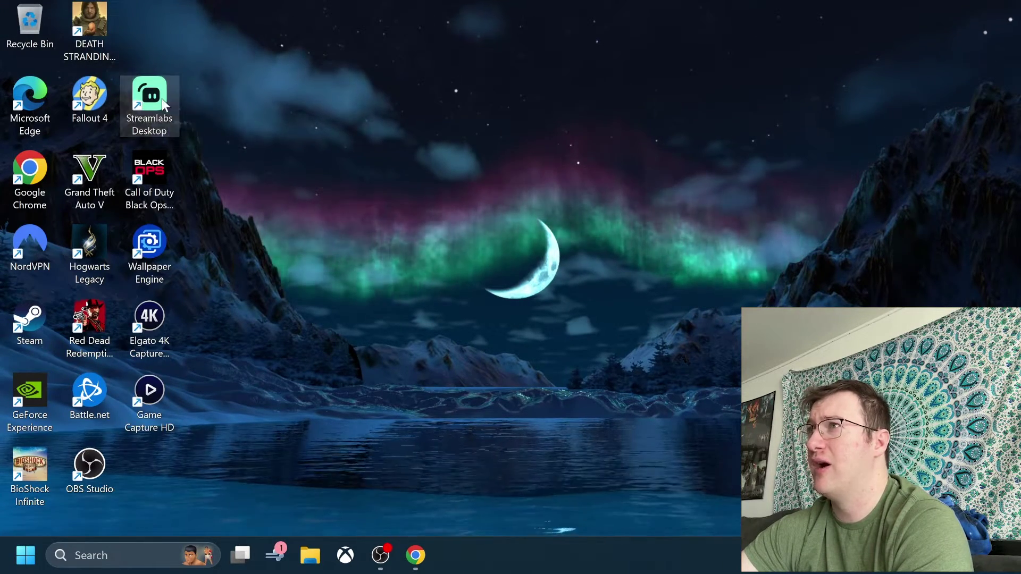
drag(159, 95, 161, 37)
drag(200, 453, 140, 124)
drag(150, 173, 149, 106)
Launch Streamlabs Desktop, choose Live Streaming and Intermediate, then go to the Login options.
right_click(170, 21)
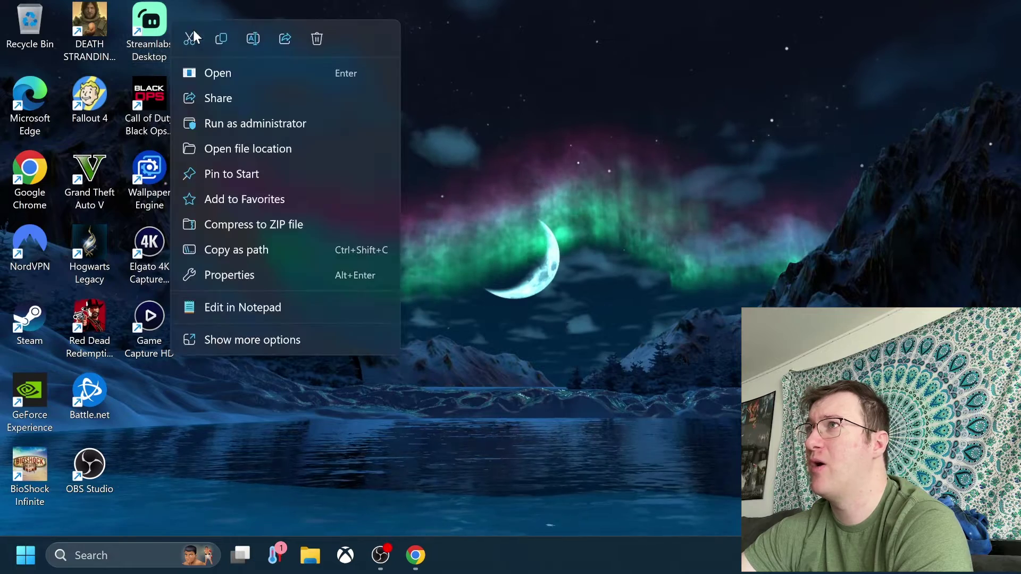
click(210, 72)
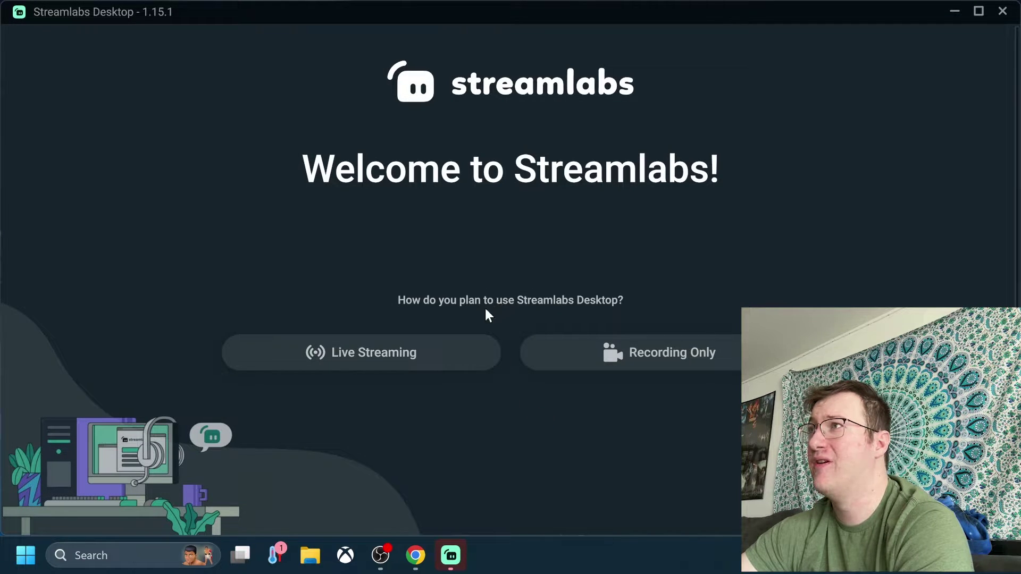
click(431, 362)
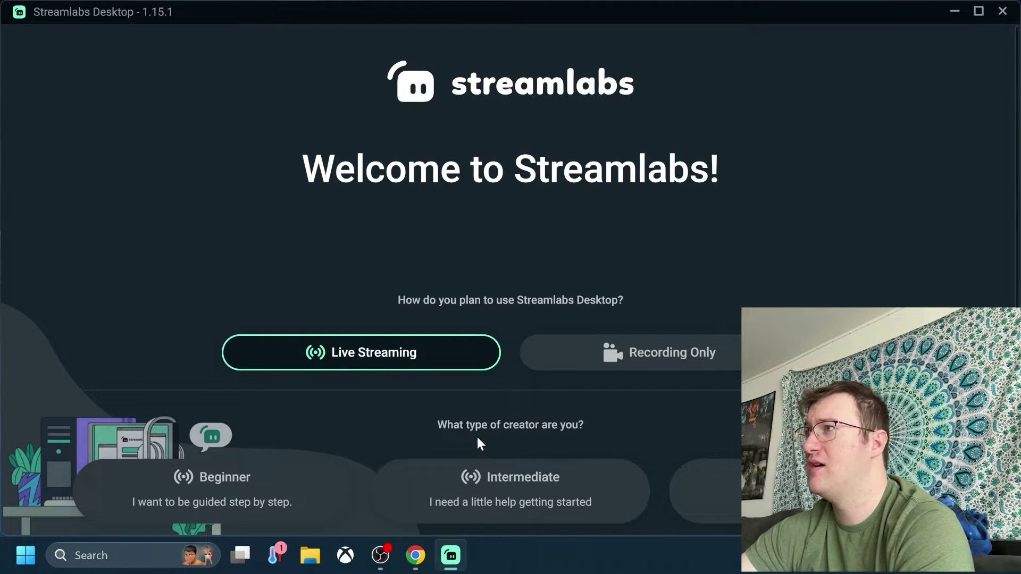
click(547, 485)
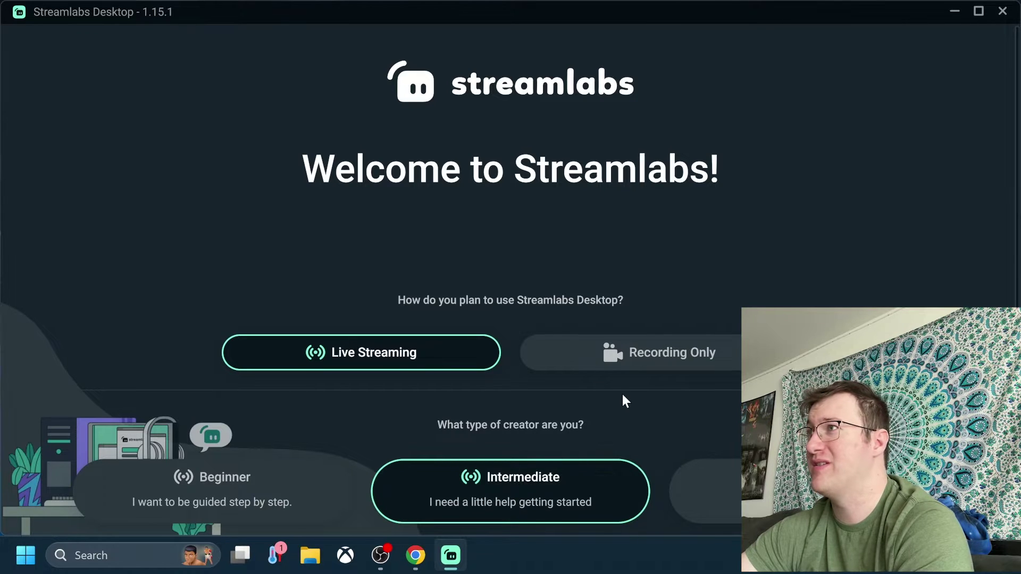
scroll(622, 398, down, 2)
click(566, 518)
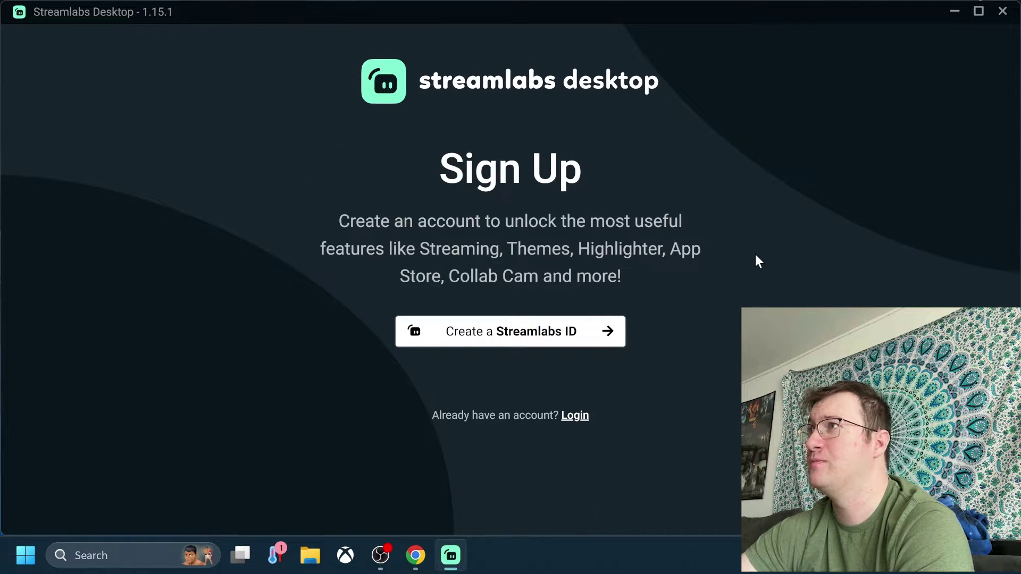
click(569, 416)
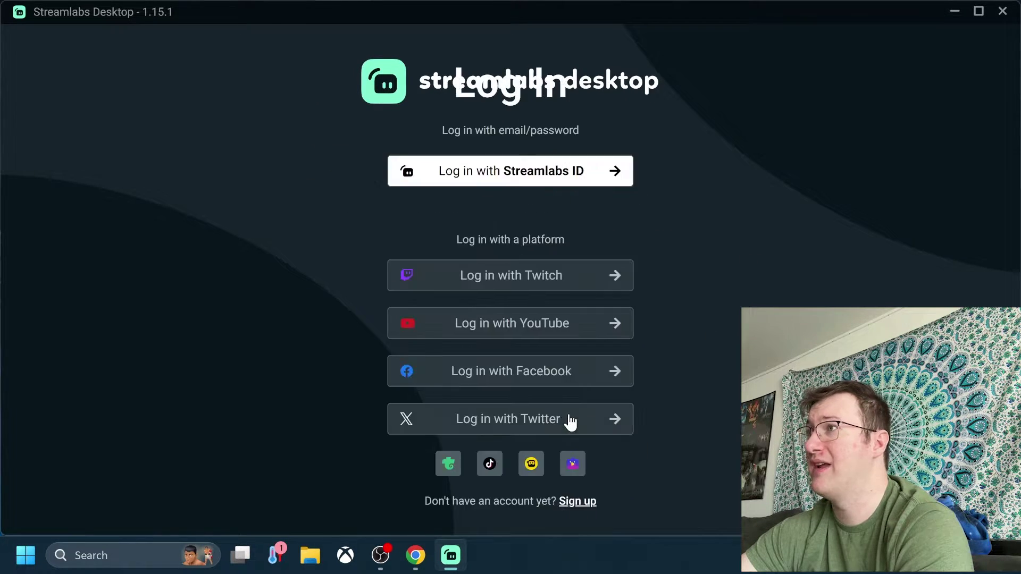
Log in with the Twitch account and authorize Streamlabs to use it.
click(554, 278)
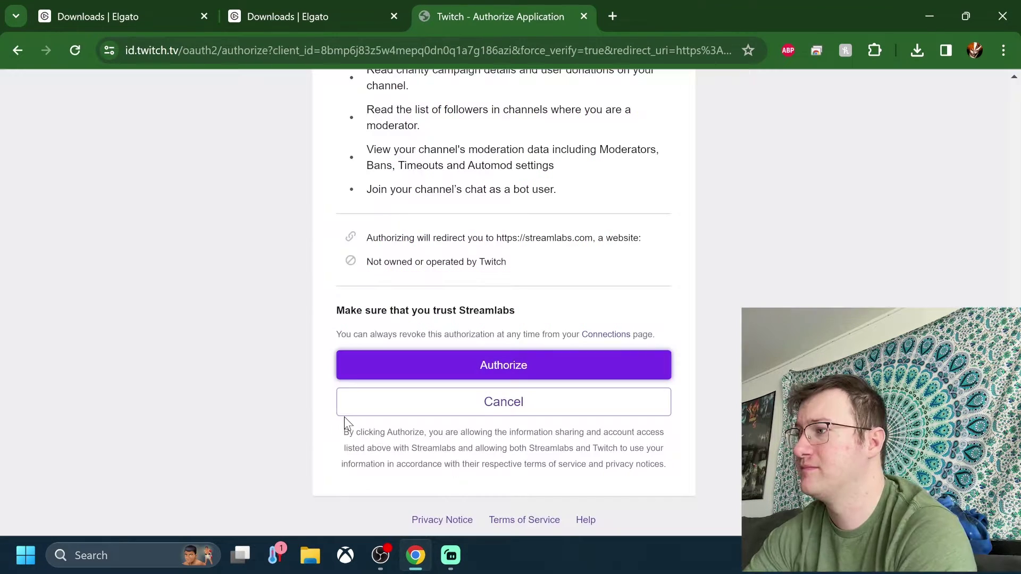
scroll(219, 321, up, 15)
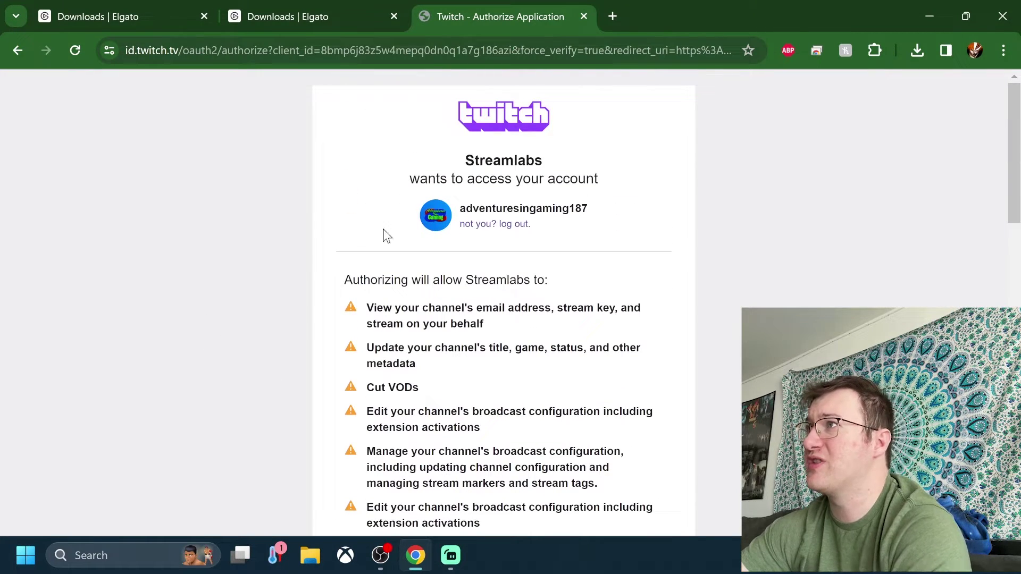
scroll(384, 298, down, 1)
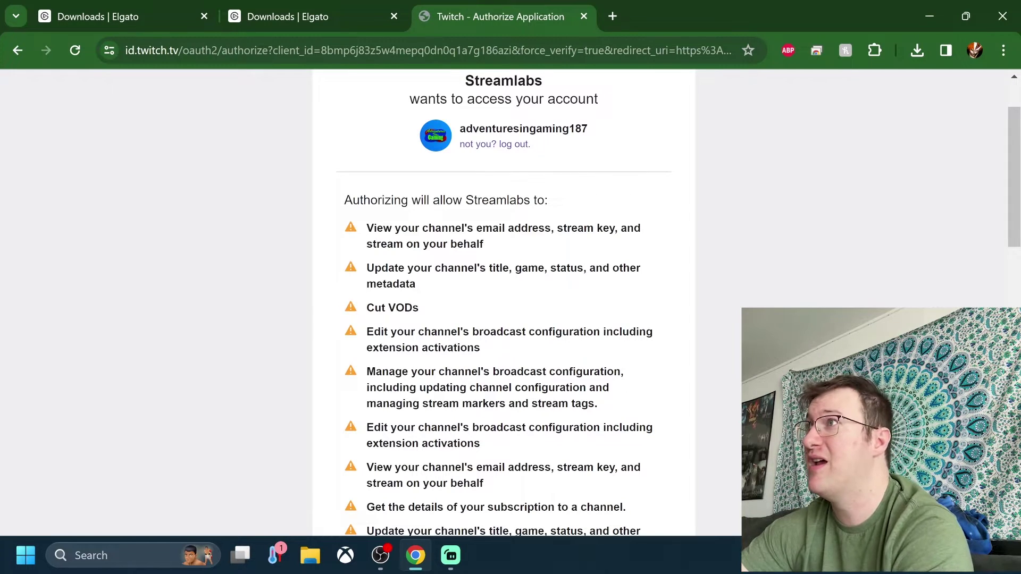
scroll(388, 316, down, 8)
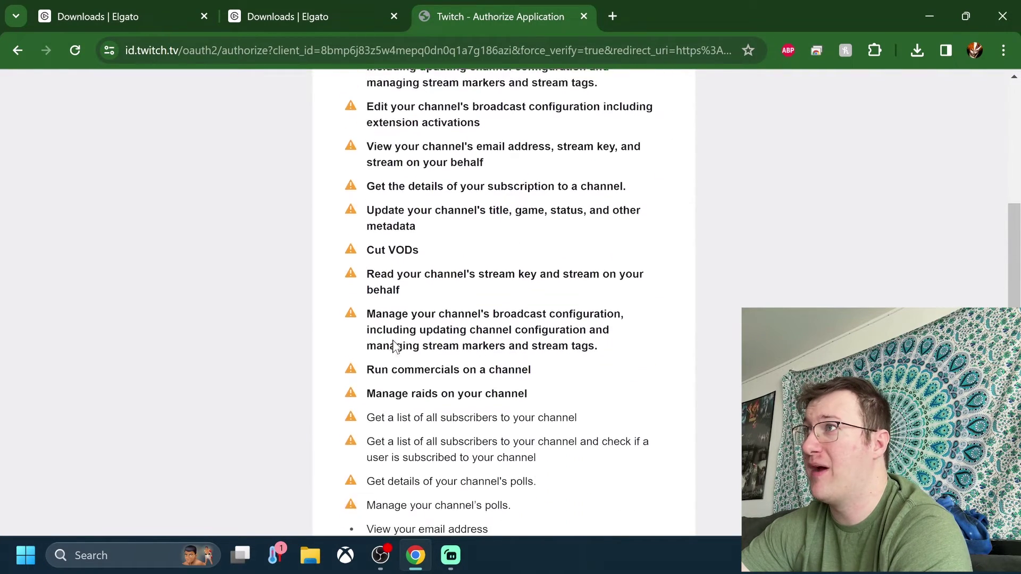
scroll(353, 311, down, 3)
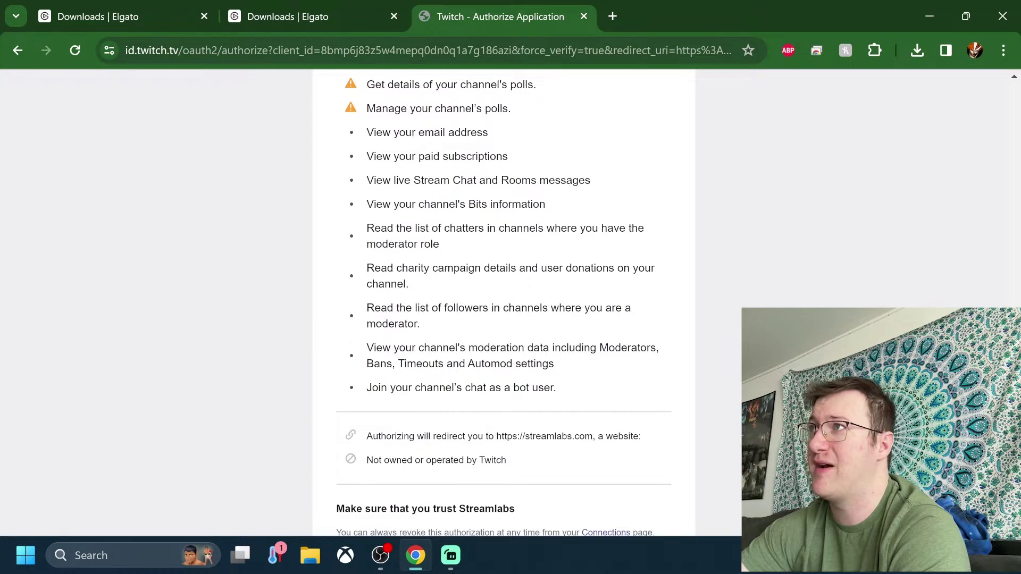
scroll(503, 304, down, 3)
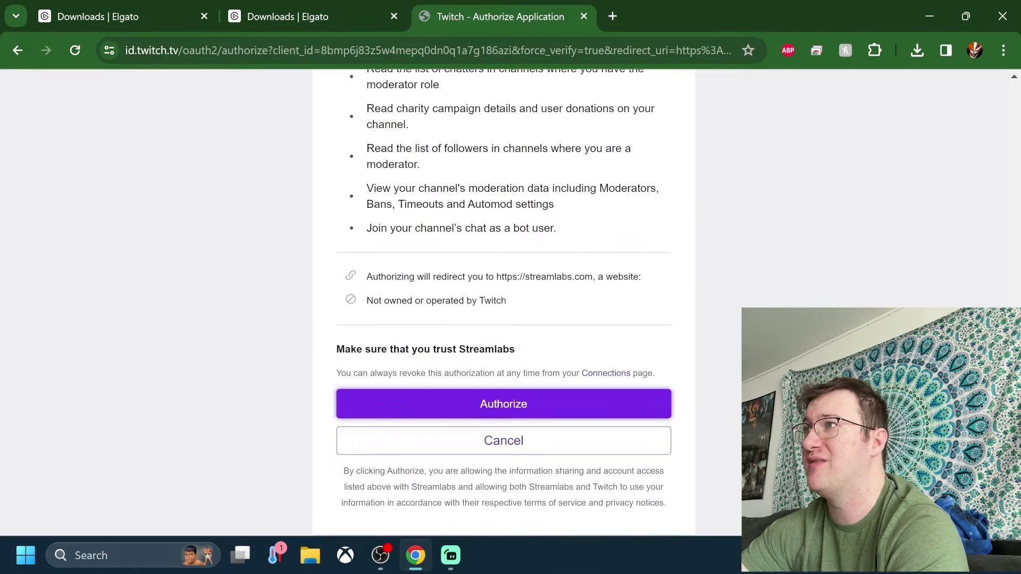
click(497, 402)
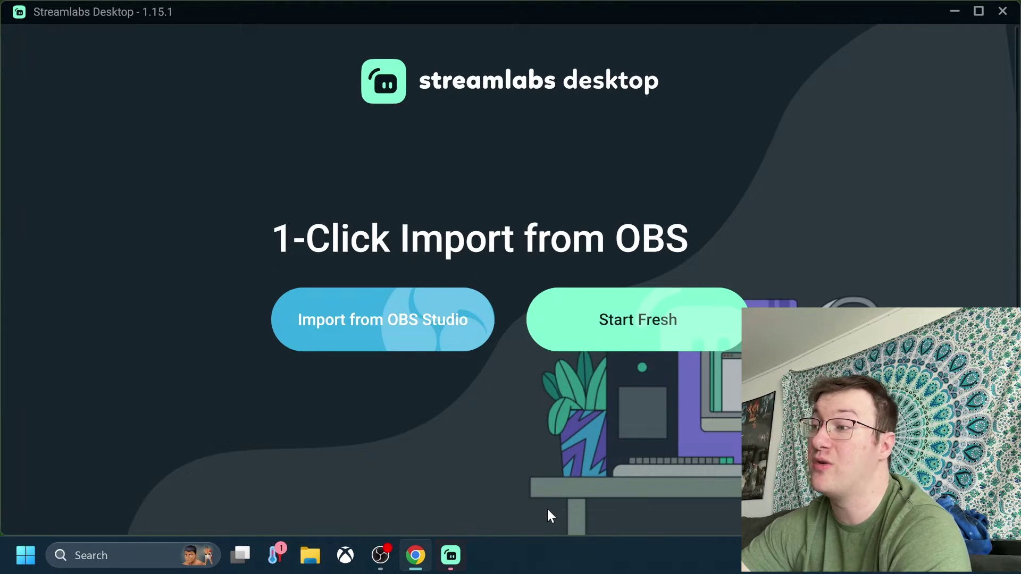
Start fresh, keeping OBS Virtual Camera as webcam, no visual preset and the Default microphone.
click(557, 329)
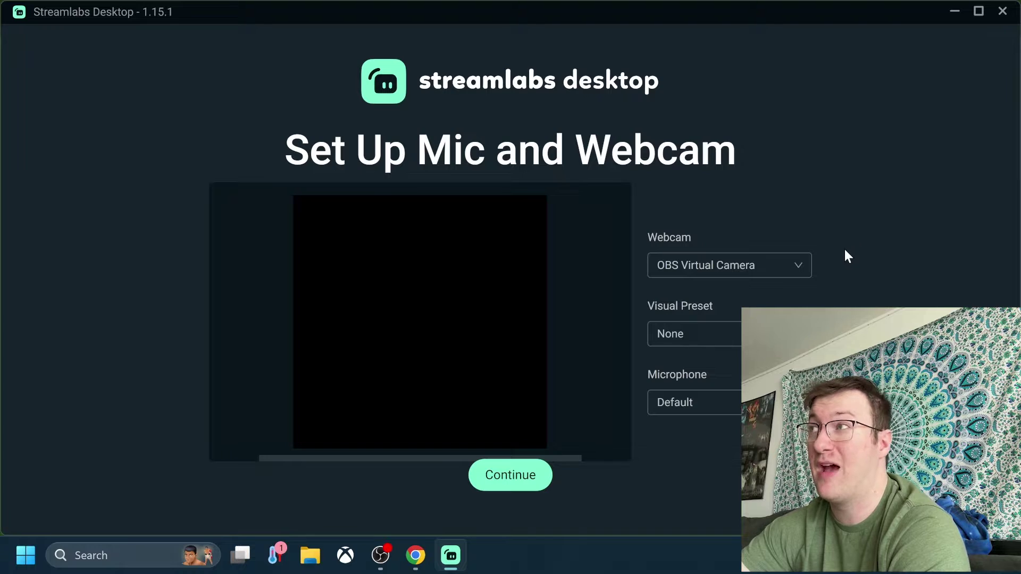
click(796, 266)
click(870, 258)
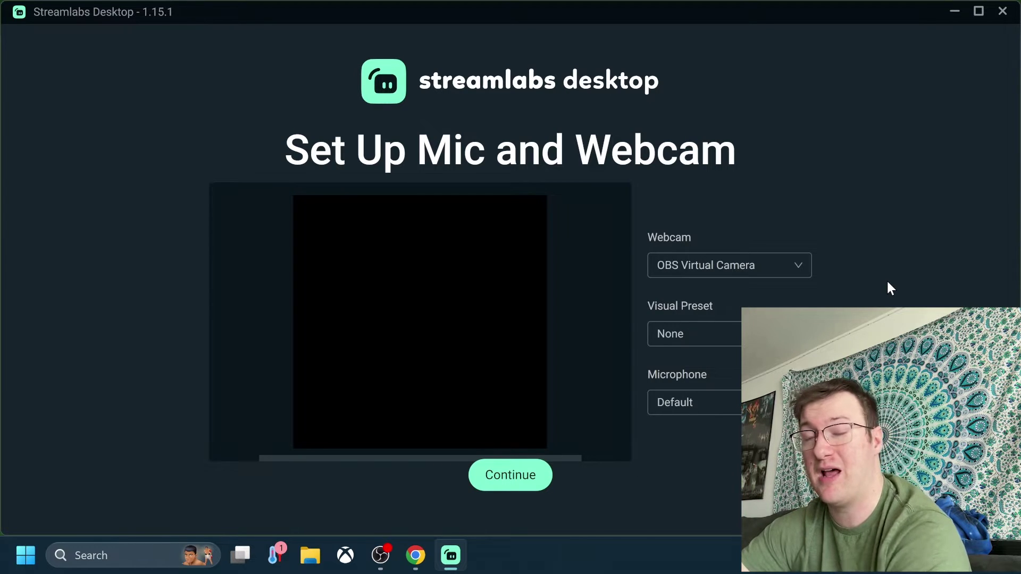
click(776, 334)
click(776, 334)
click(776, 402)
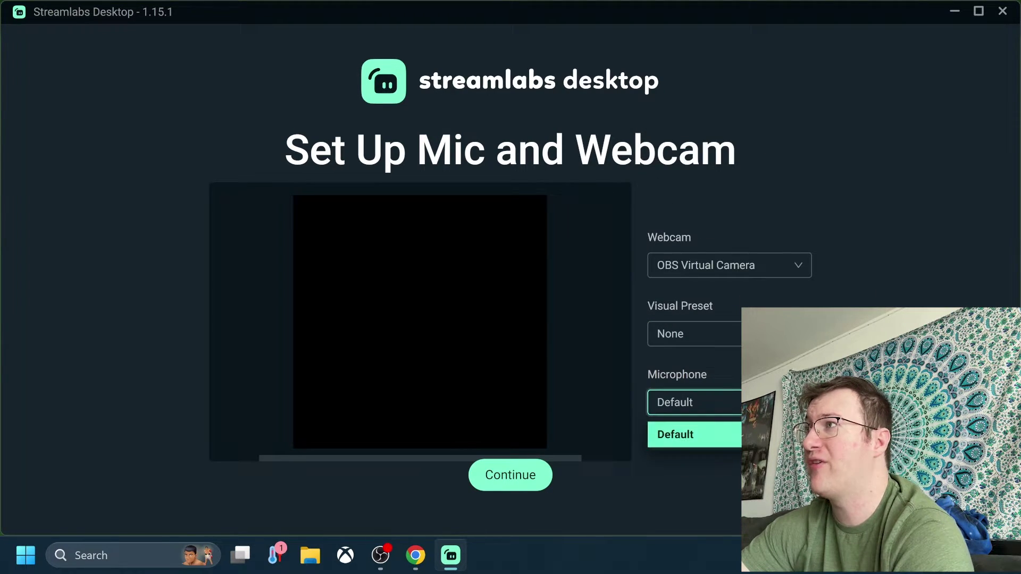
key(Escape)
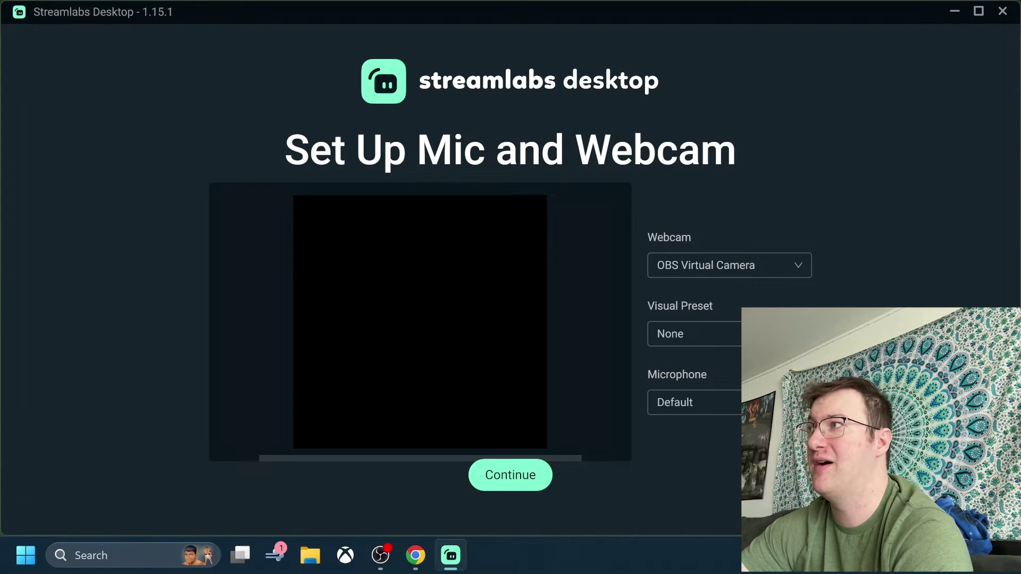
click(529, 482)
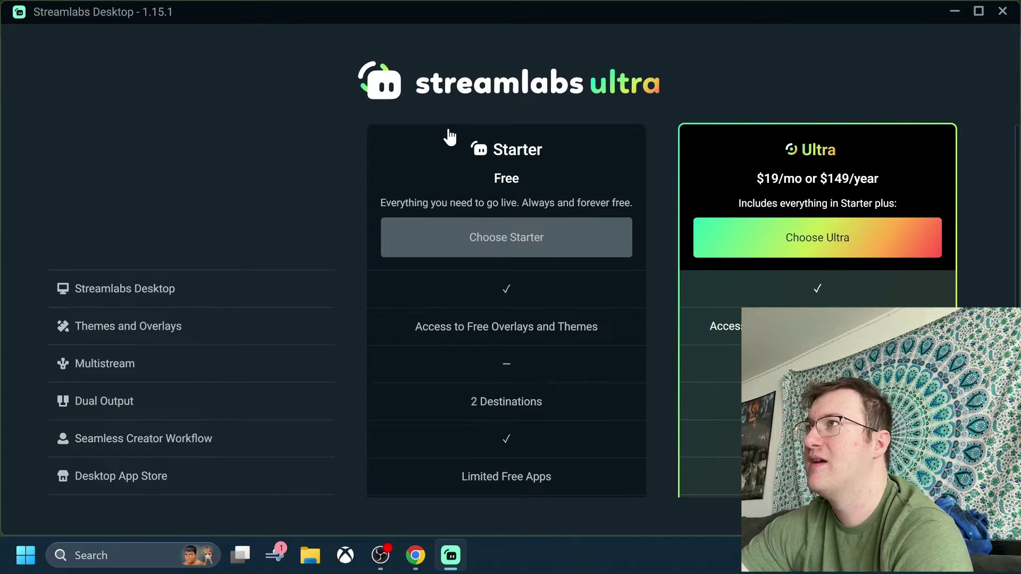
Choose the free Starter plan and finish onboarding into the main editor.
scroll(648, 197, down, 5)
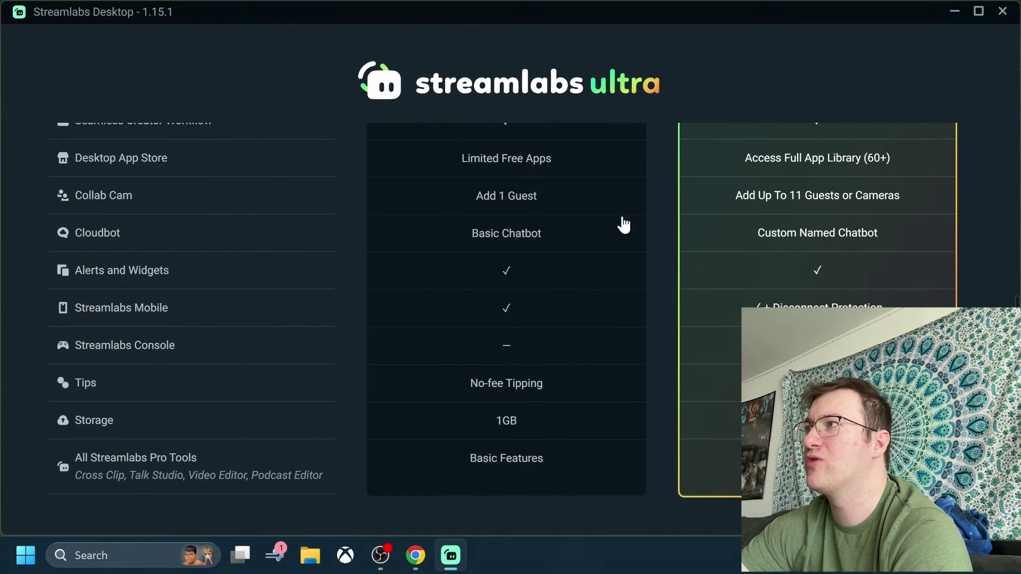
scroll(616, 231, up, 5)
click(553, 237)
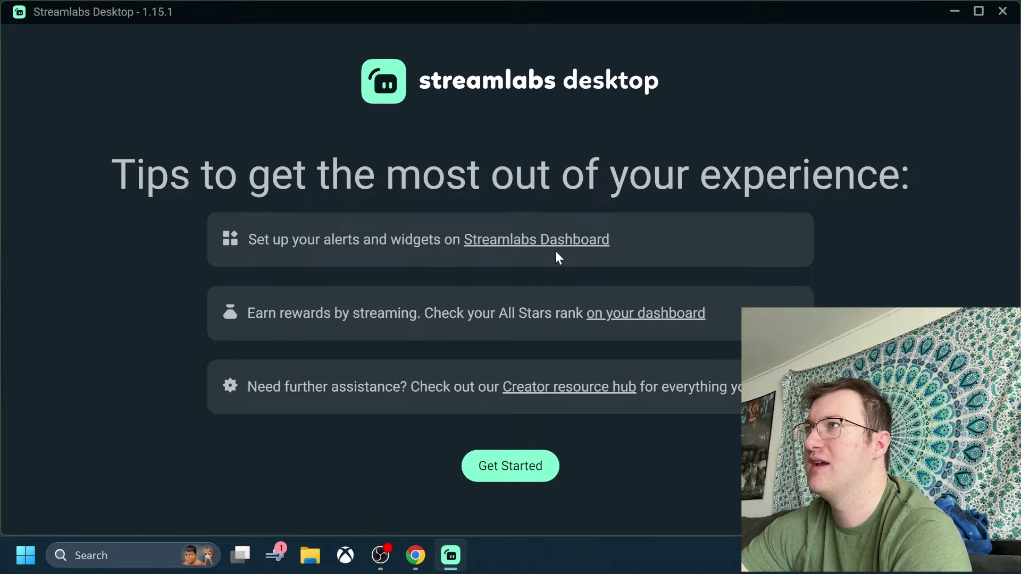
click(525, 465)
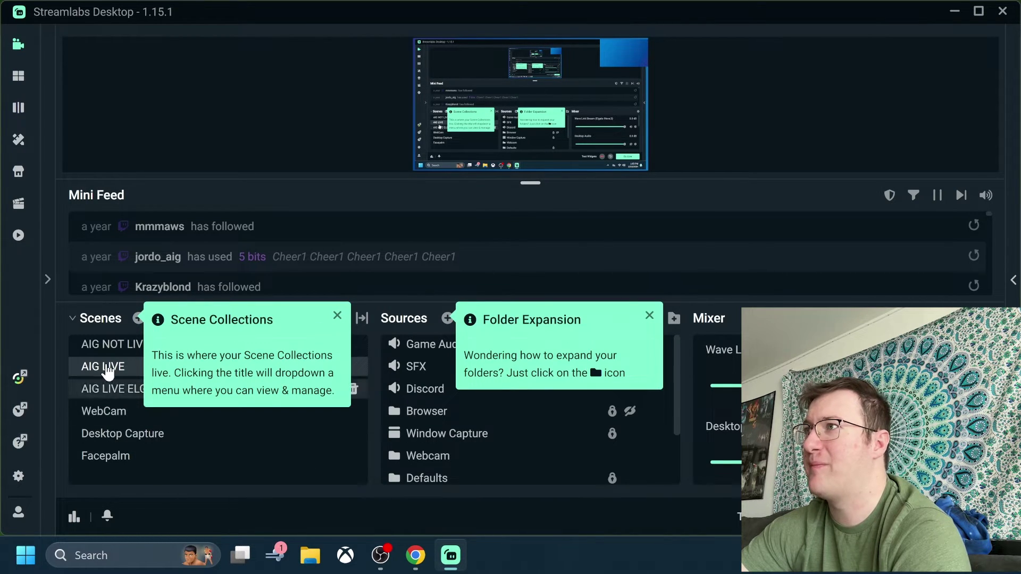
Dismiss the folder expansion and scene collections tips.
scroll(469, 404, down, 2)
scroll(470, 420, up, 3)
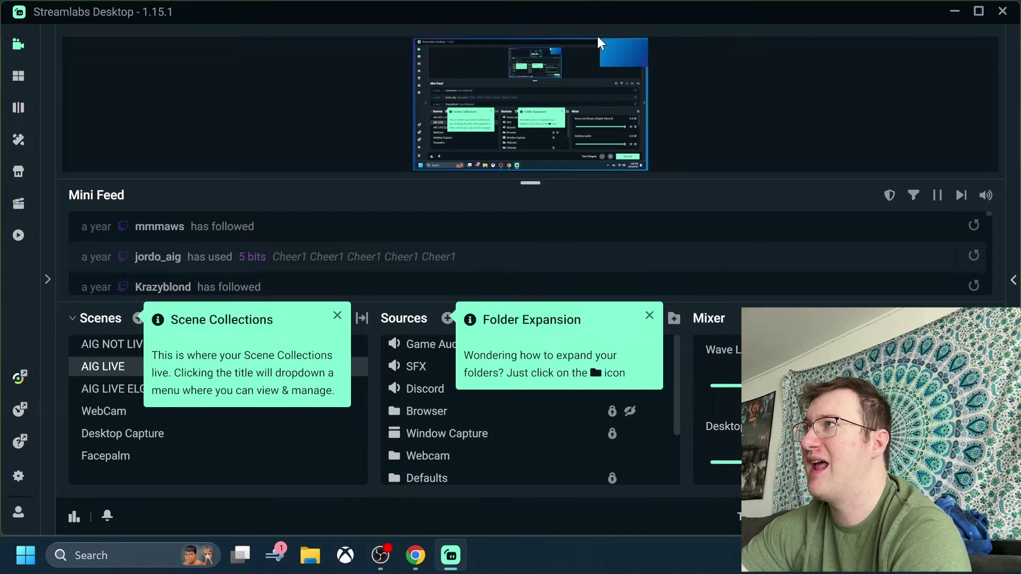
click(646, 315)
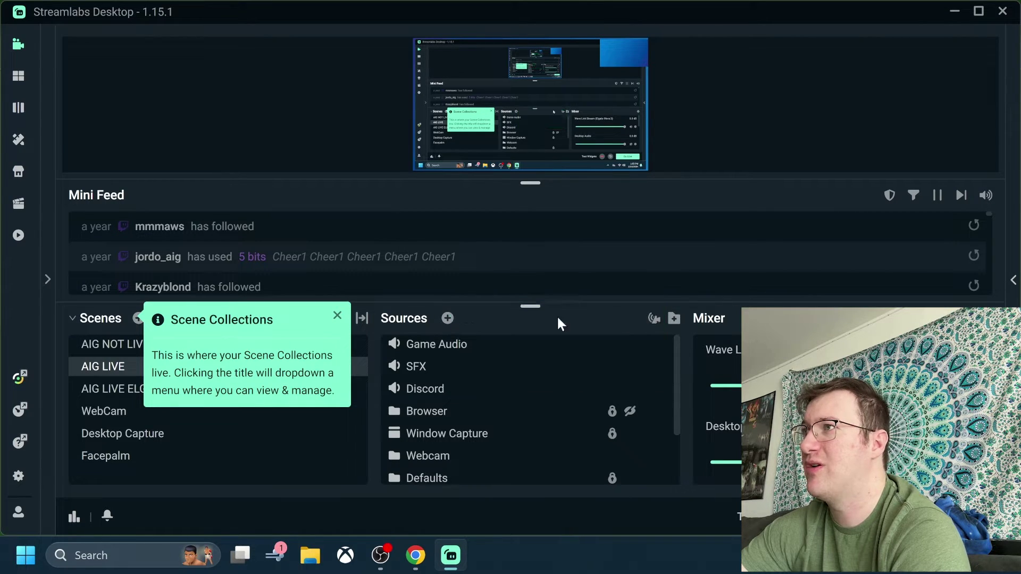
click(337, 316)
Switch to the AIG NOT LIVE scene and enlarge the stream preview.
drag(532, 305, 568, 429)
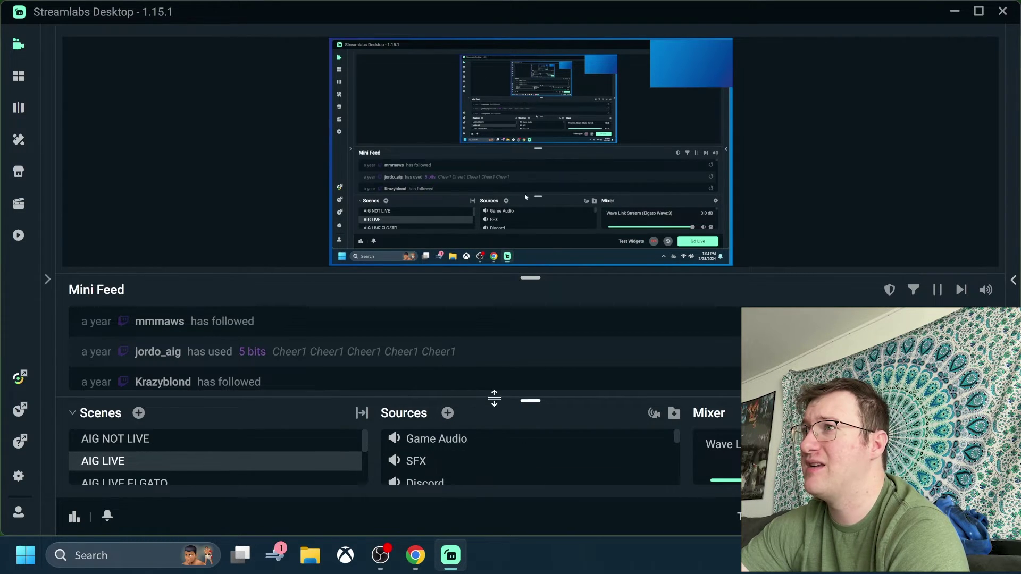
click(182, 439)
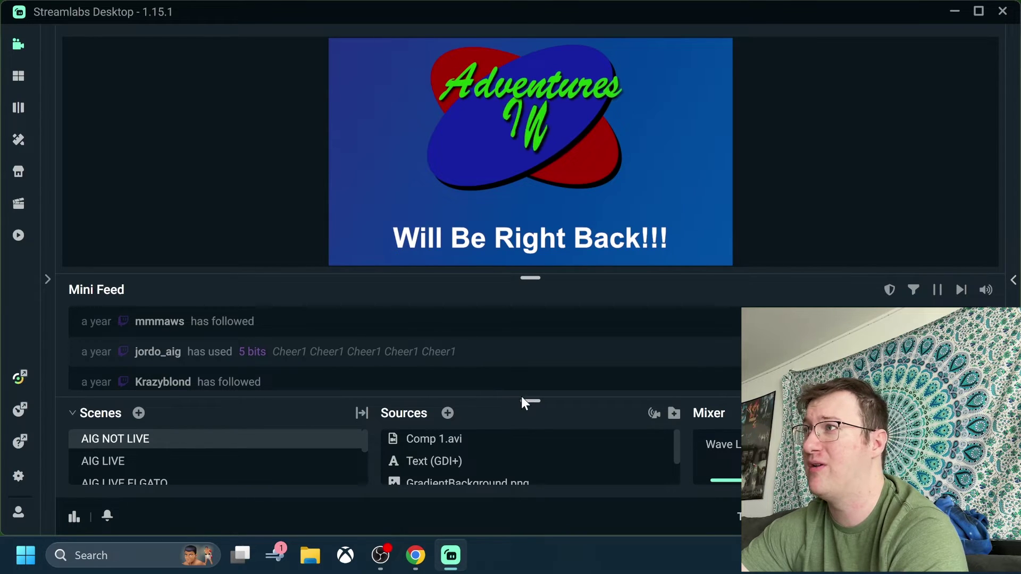
drag(521, 398, 529, 268)
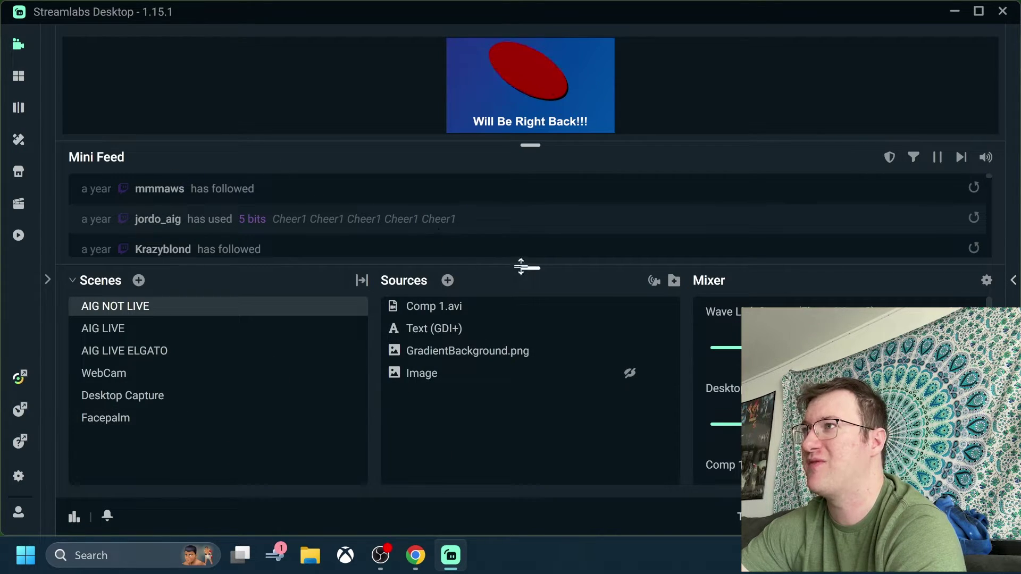
drag(525, 267, 528, 368)
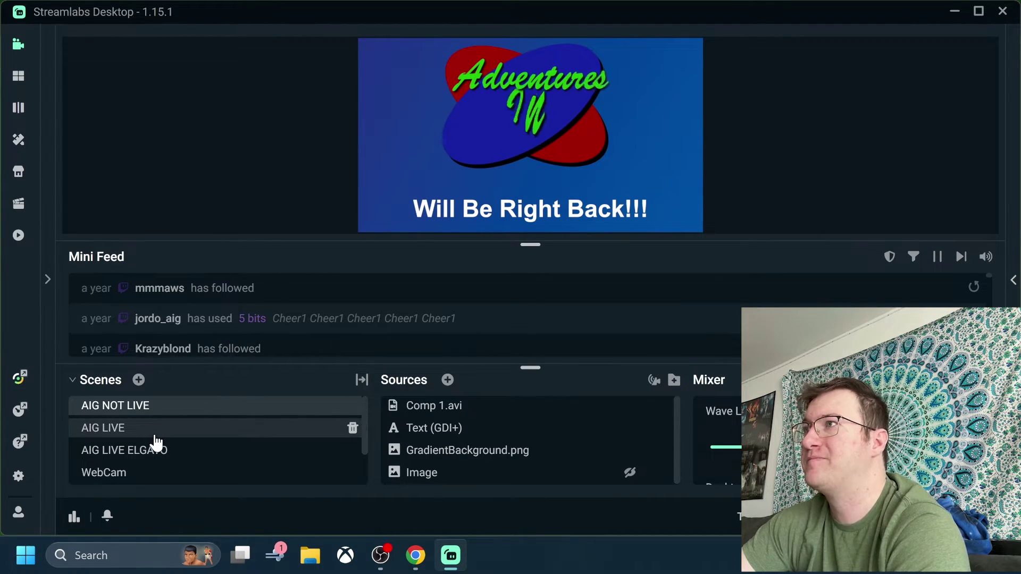
Switch to the Facepalm scene, show all six scenes, and select Display Capture.
scroll(156, 442, down, 2)
scroll(156, 442, up, 2)
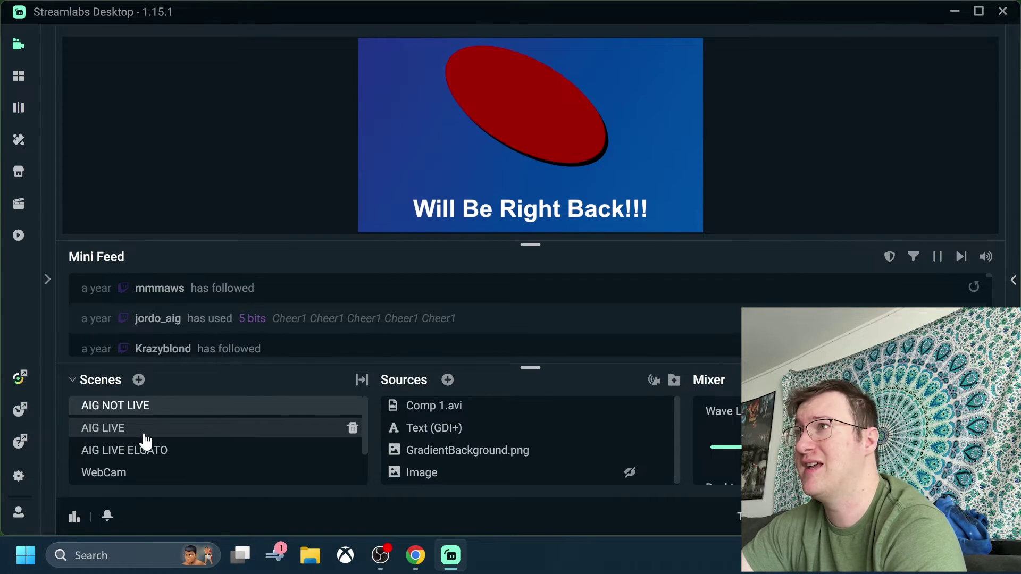
scroll(178, 440, down, 1)
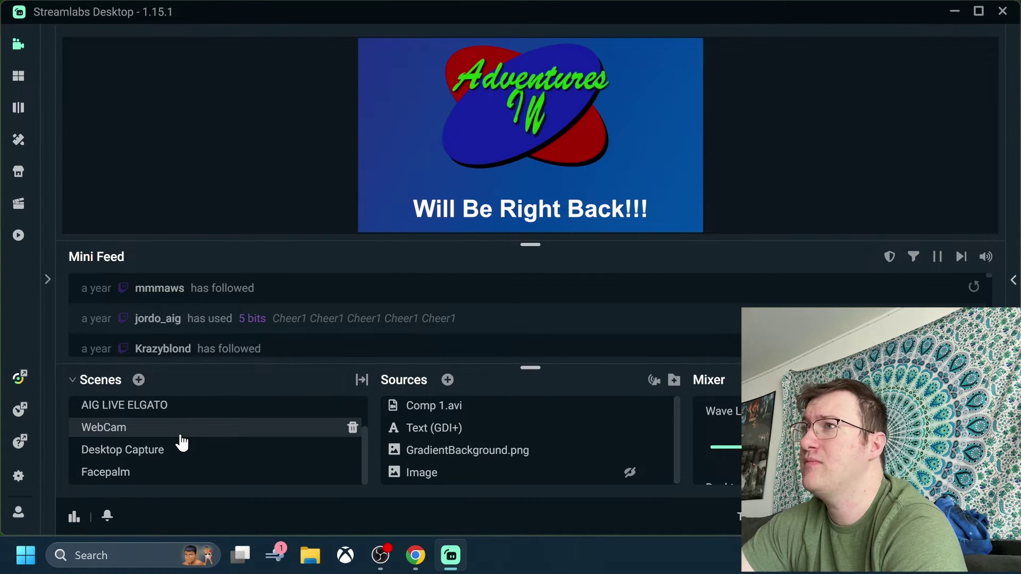
scroll(183, 440, up, 1)
scroll(160, 455, down, 1)
click(146, 475)
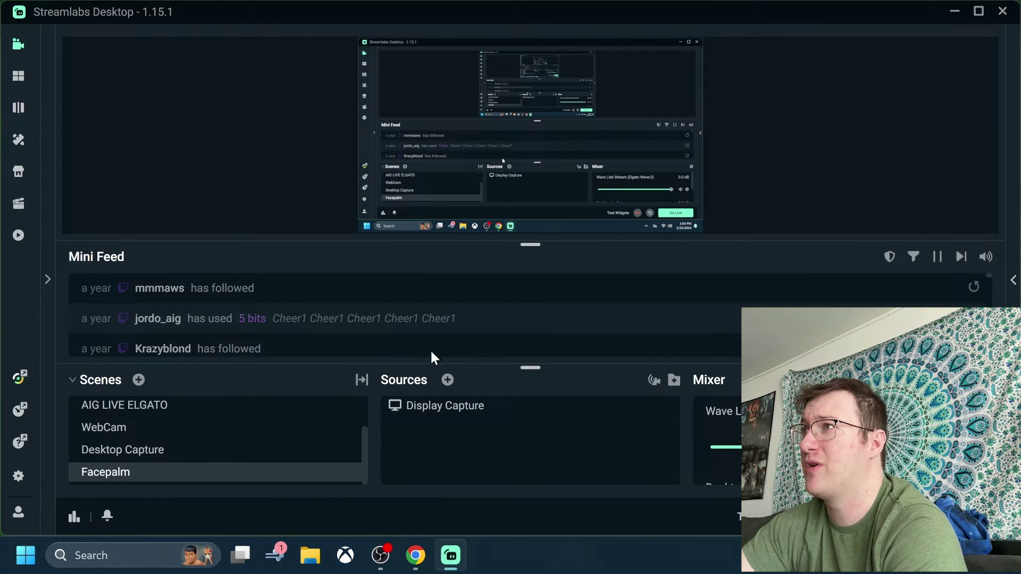
drag(523, 366, 531, 291)
click(418, 331)
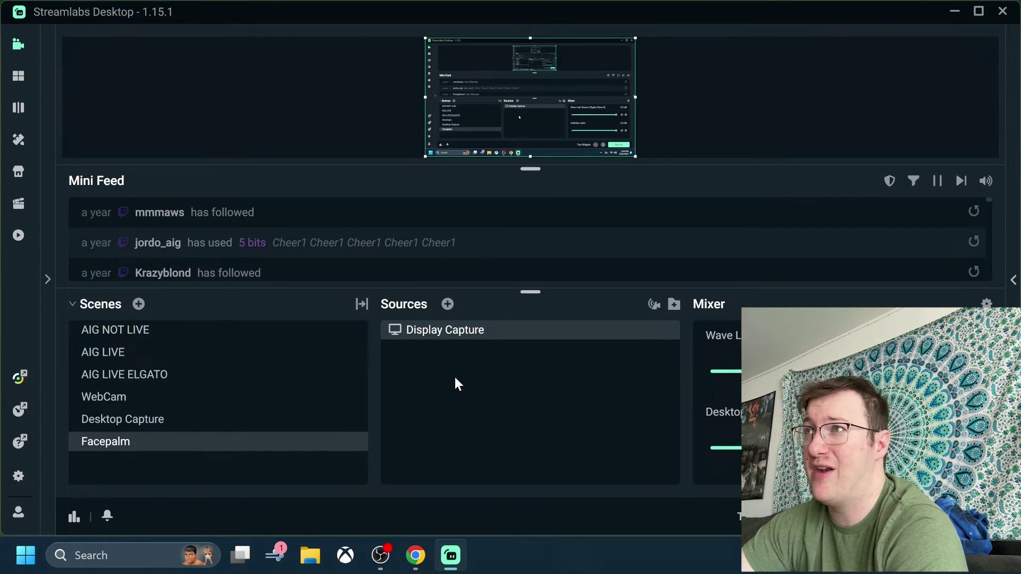
Switch to AIG LIVE ELGATO, check the Webcam and Defaults folders, and select Video Capture Device.
click(155, 378)
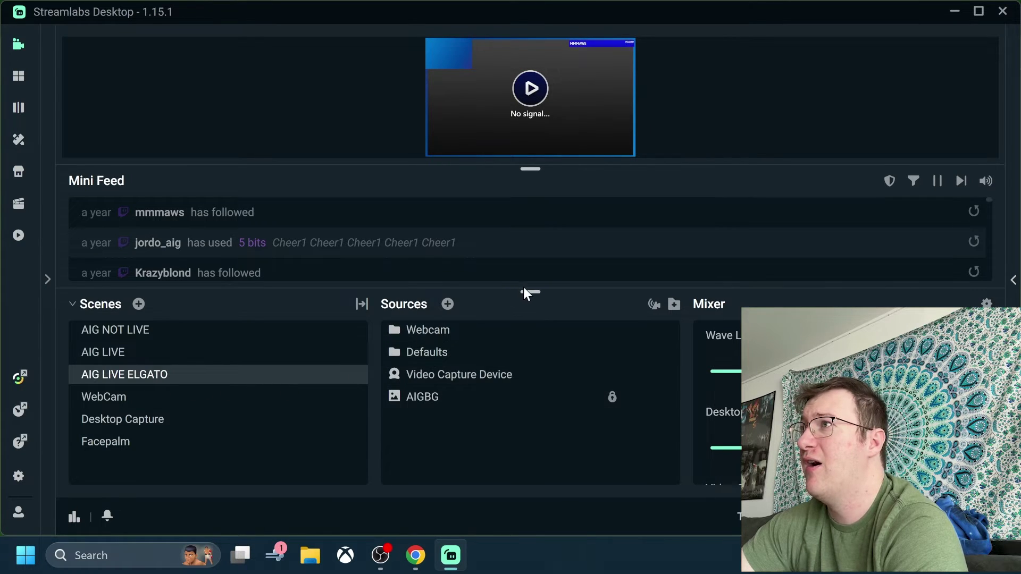
drag(528, 292, 529, 324)
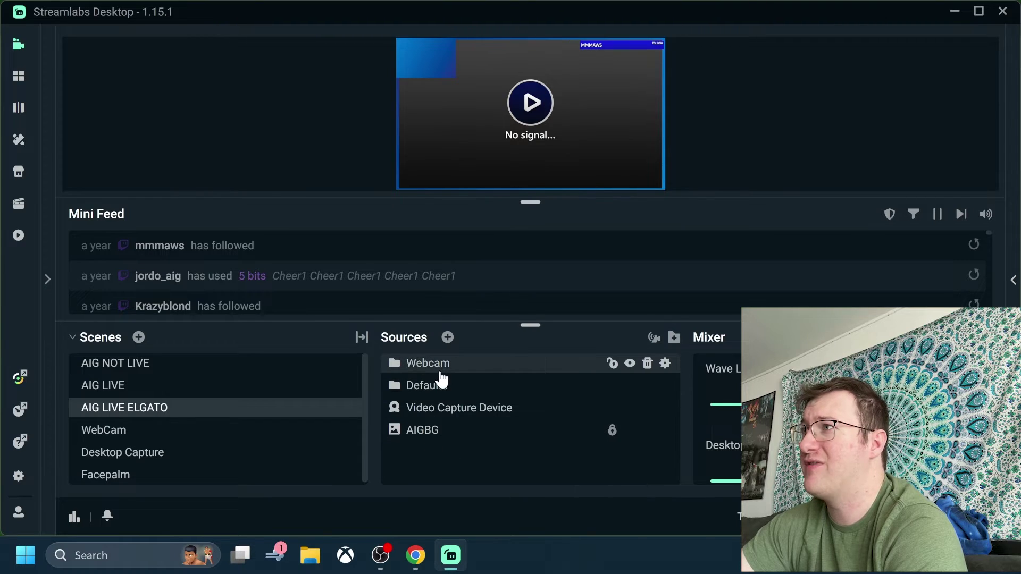
click(393, 367)
click(393, 368)
click(396, 388)
click(395, 389)
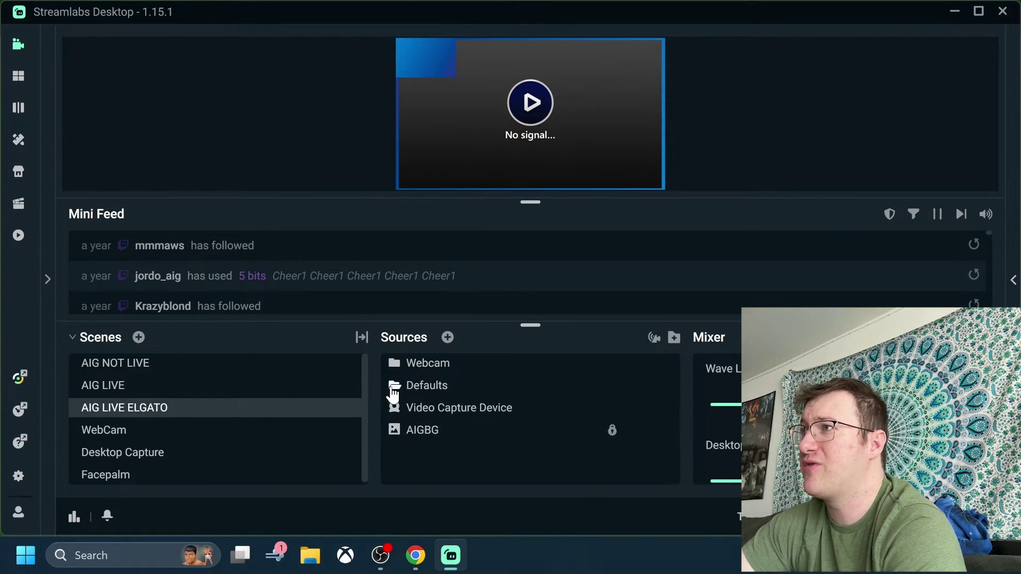
click(440, 408)
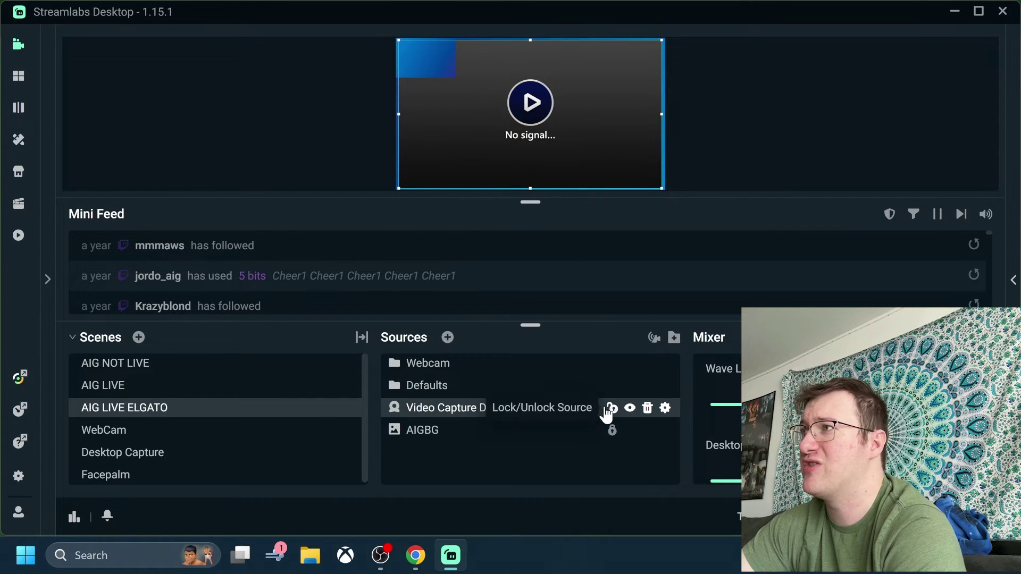
Keep Elgato Game Capture HD in Video Capture Device properties, deactivate and reactivate it, then close.
right_click(571, 411)
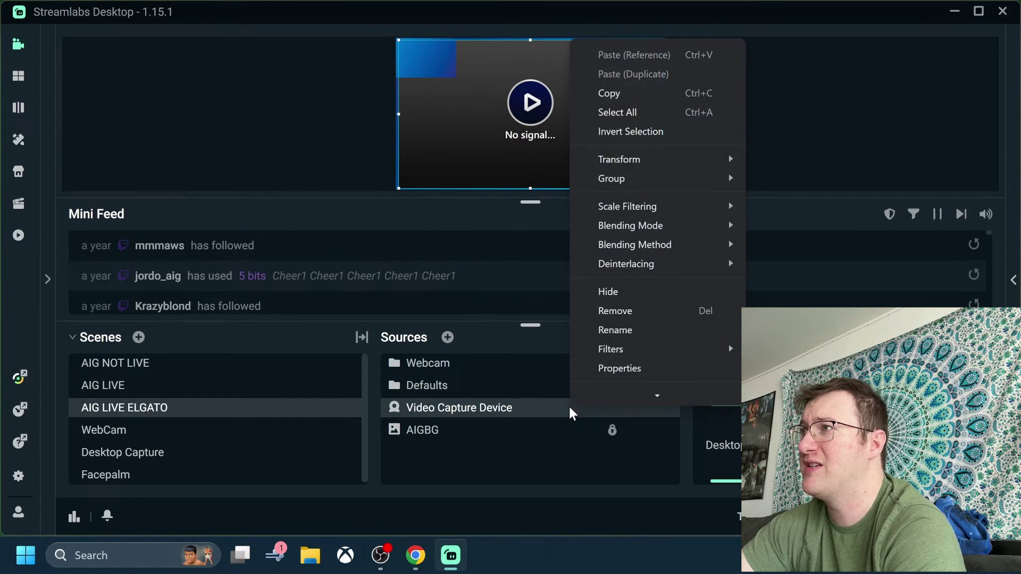
click(621, 375)
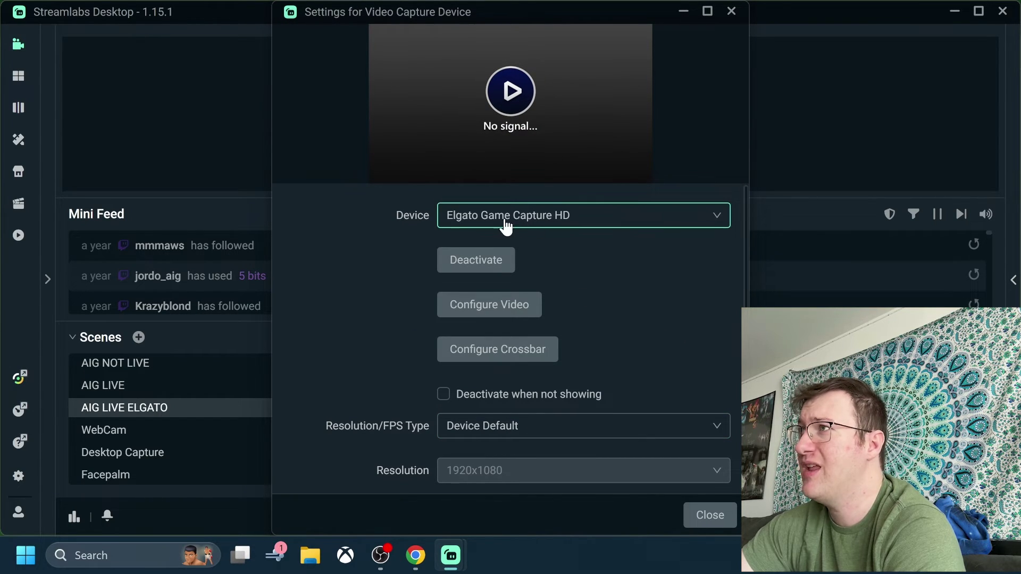
click(538, 219)
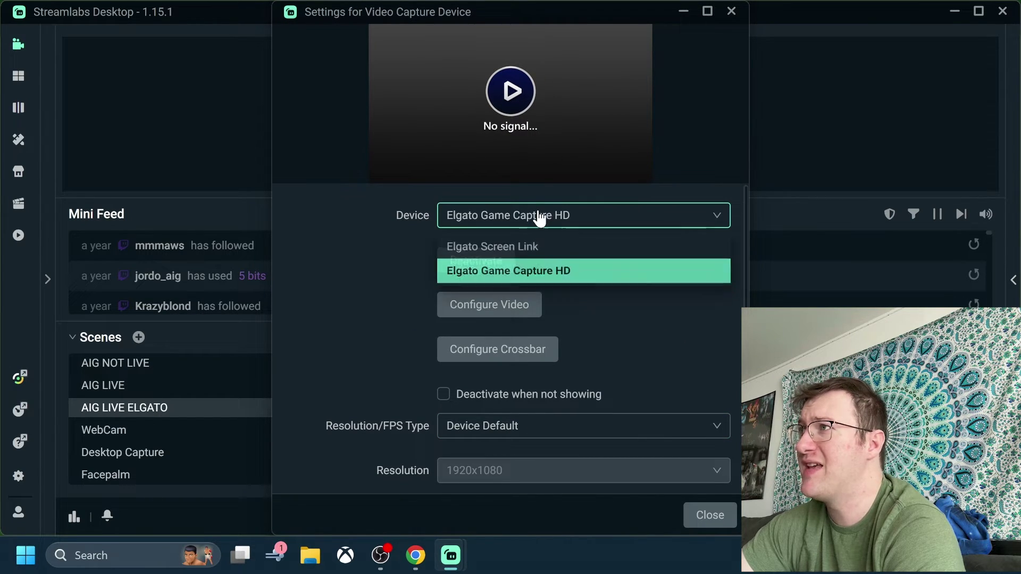
click(404, 275)
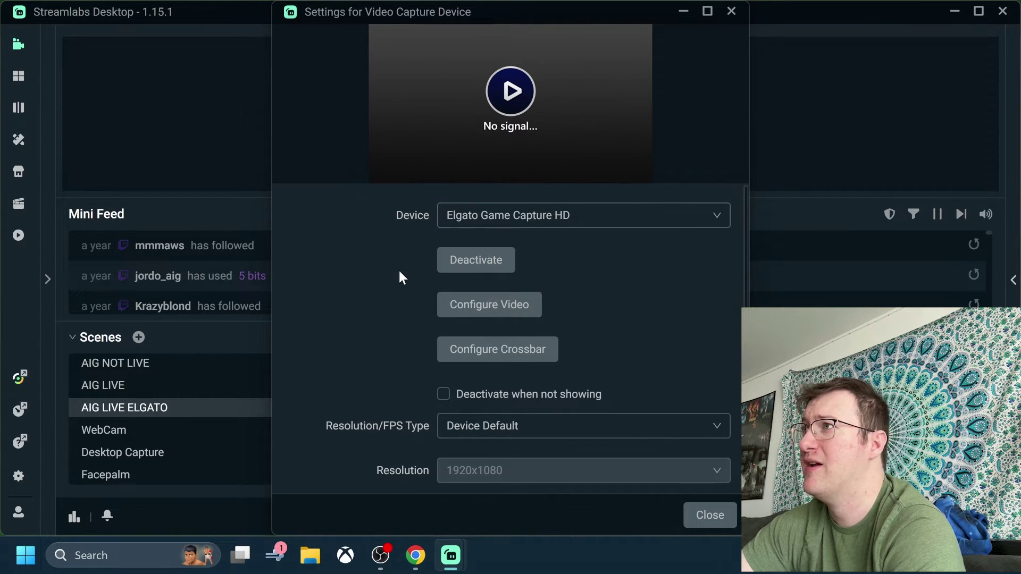
click(485, 260)
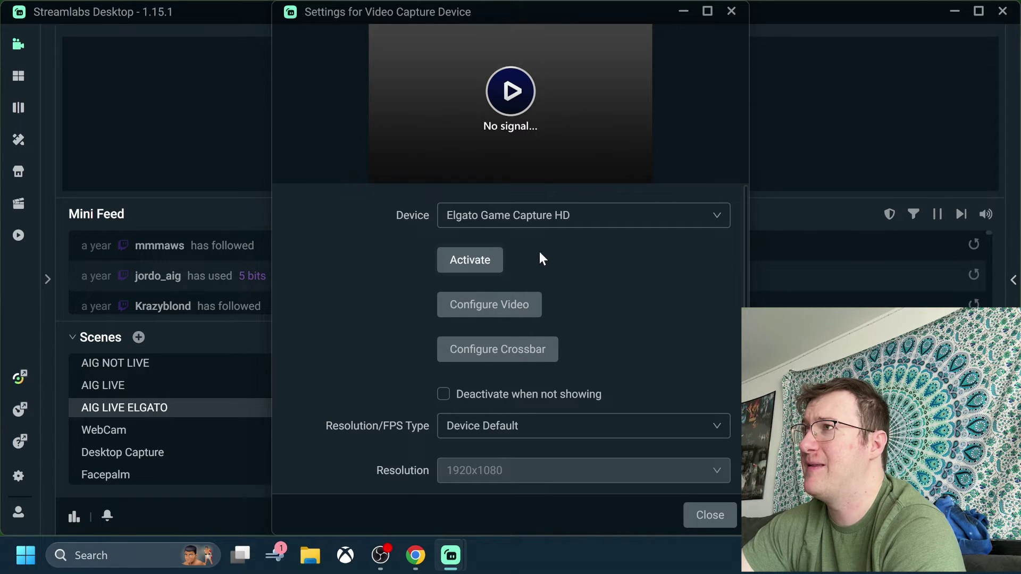
click(490, 260)
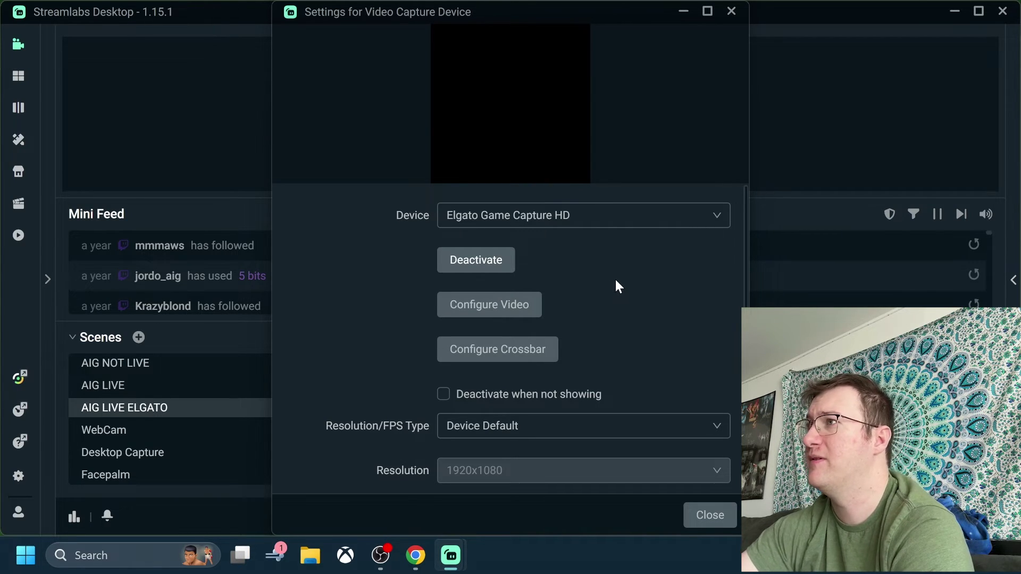
click(708, 515)
mouse_move(502, 410)
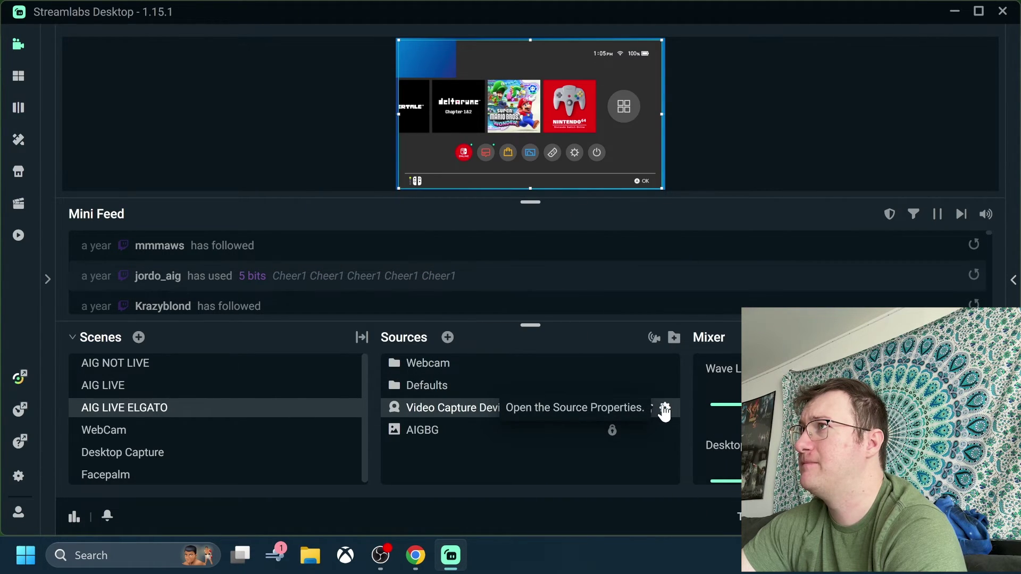
Select the Video Capture Device source so the live Switch Home menu shows.
click(626, 165)
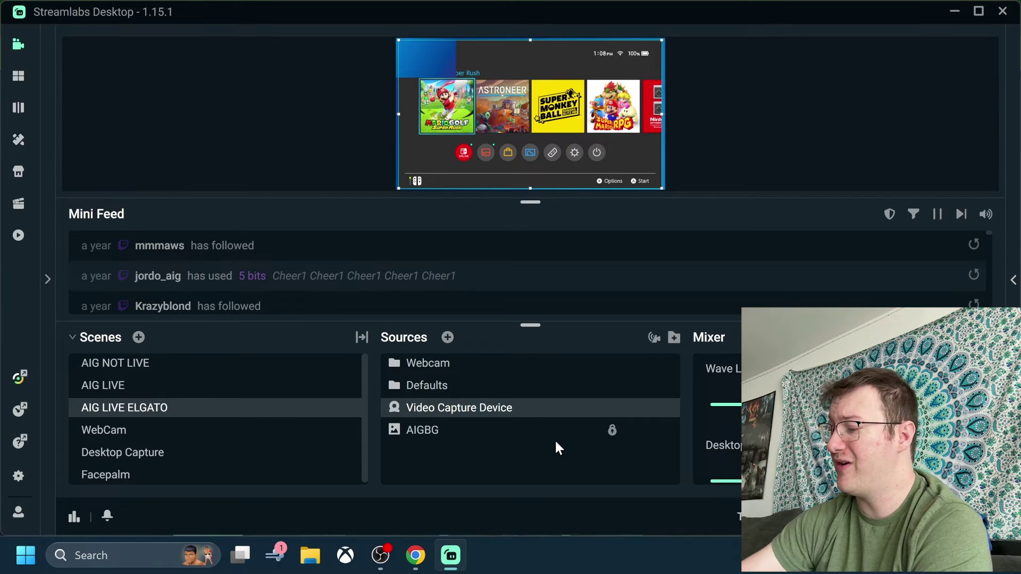